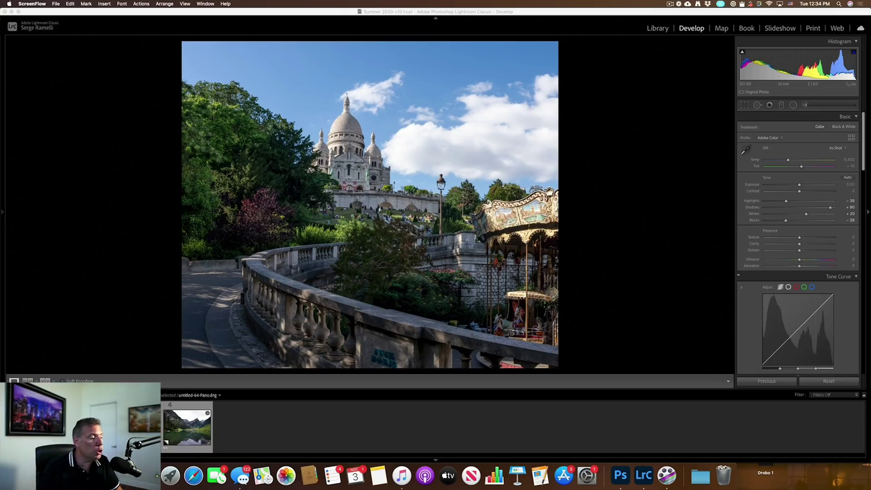
Bring Lightroom Classic forward and open the Edit In options for the basilica photo
key(super+Tab)
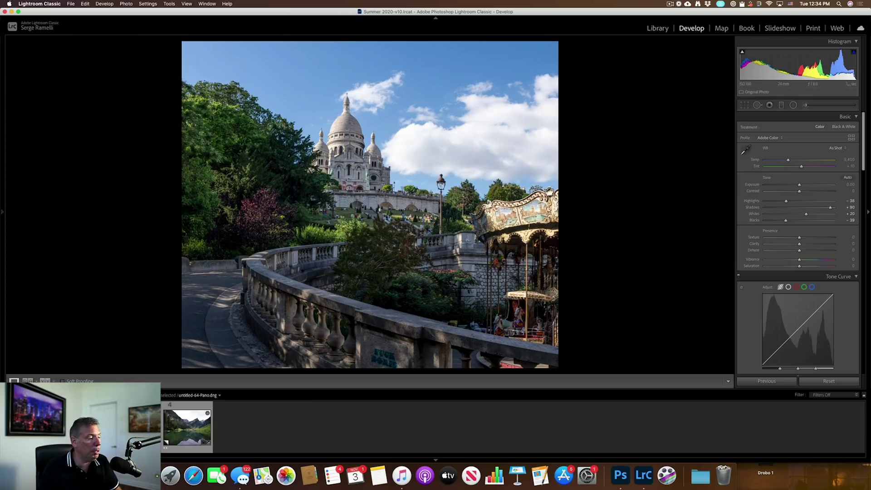
right_click(31, 255)
mouse_move(61, 302)
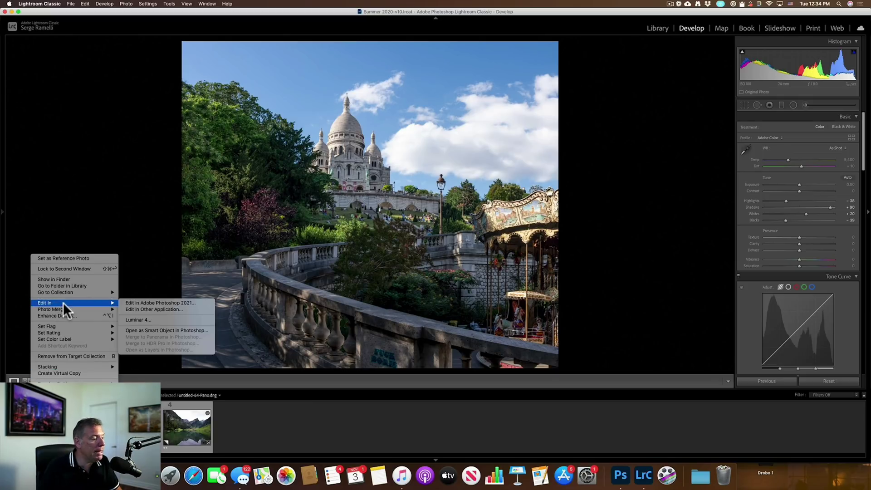
Send the photo to Photoshop 2021 and start Edit > Sky Replacement with the dialog moved aside
click(199, 303)
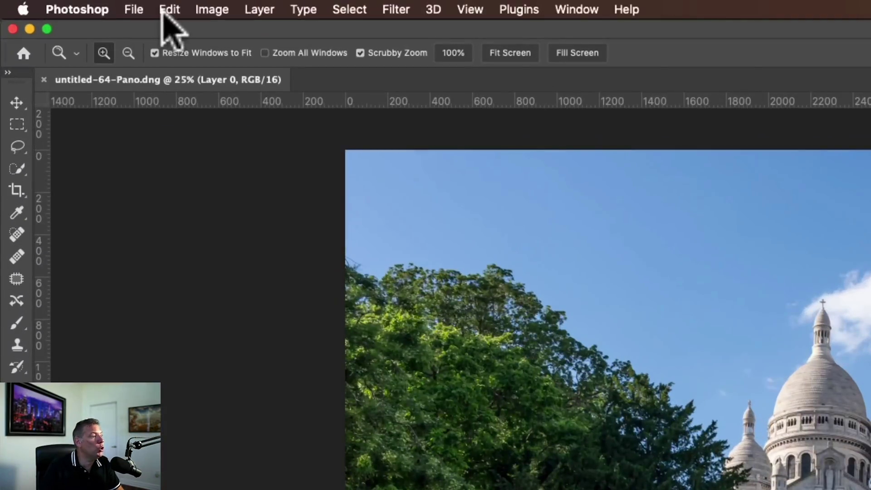
click(122, 6)
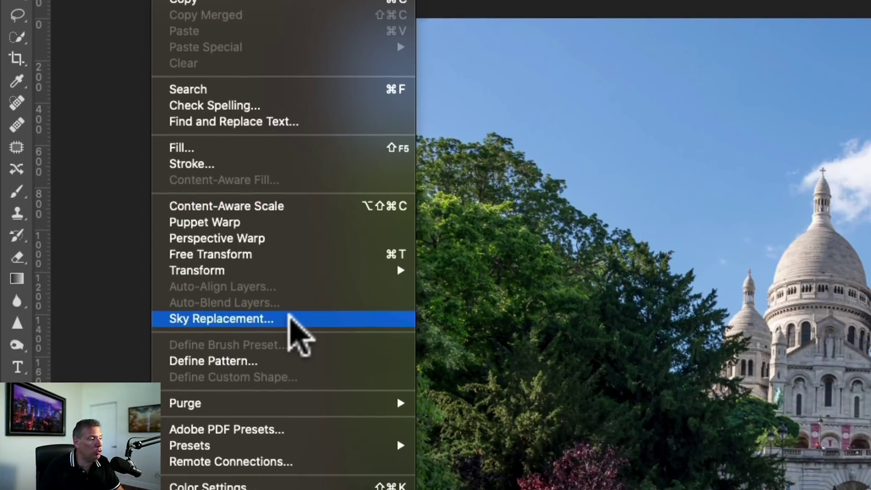
click(290, 318)
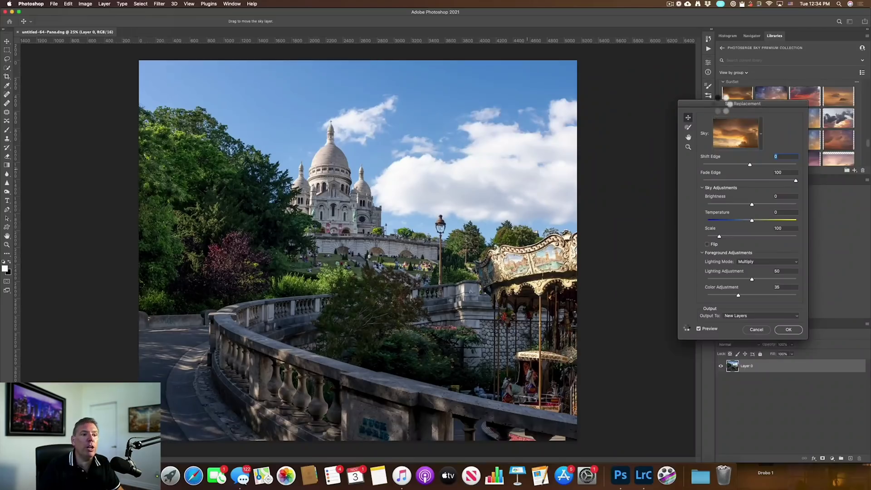
drag(721, 93, 616, 92)
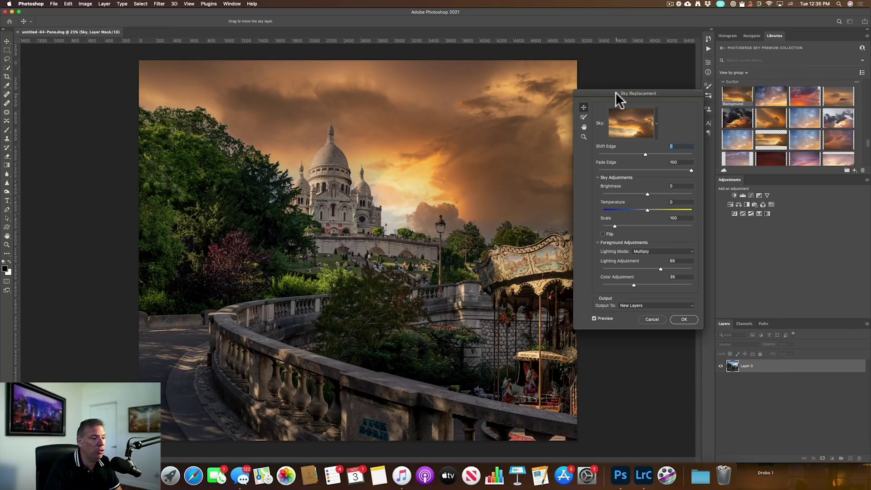
click(632, 118)
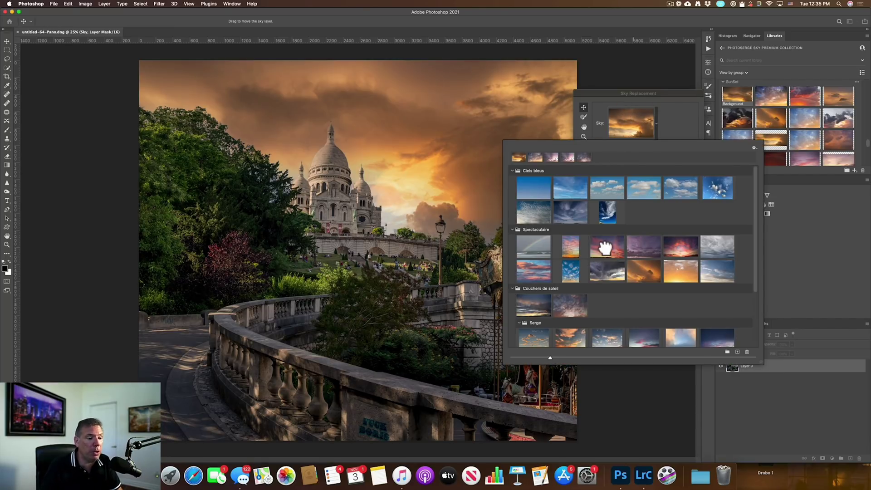
Preview the pink and red-pink Spectaculaire sunset skies behind the basilica
click(606, 249)
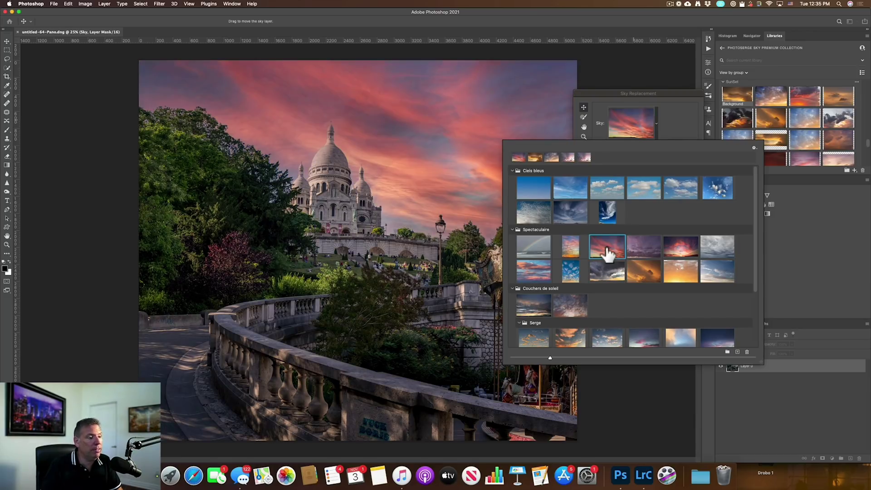
click(687, 241)
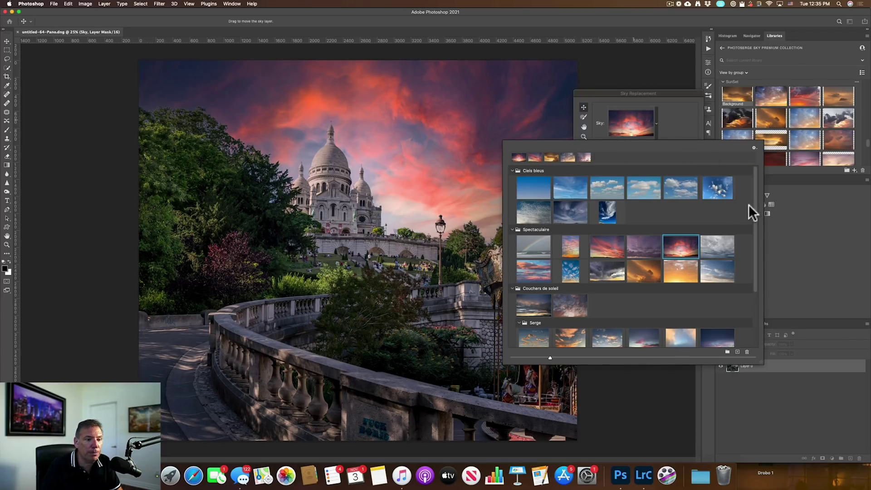
drag(754, 250, 764, 310)
click(755, 322)
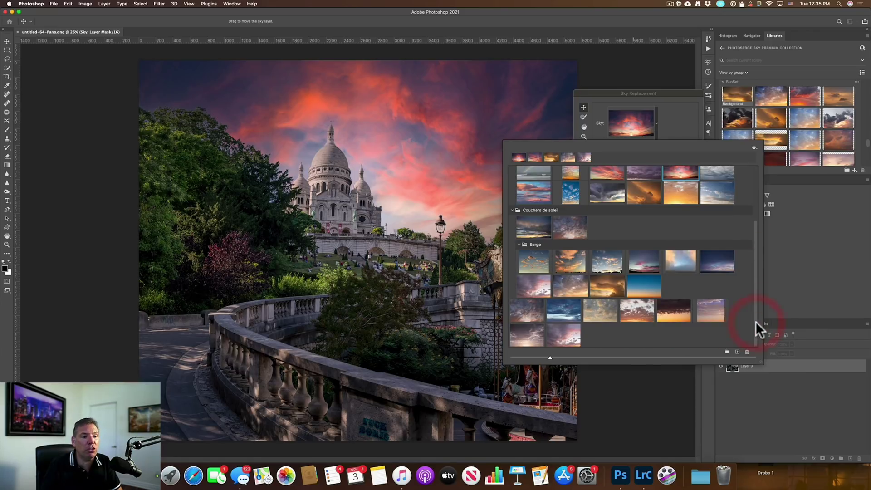
Import Golden Hour-7.jpg as a new sky preset named Golden Hour-7, after previewing Golden Hour-6
click(737, 352)
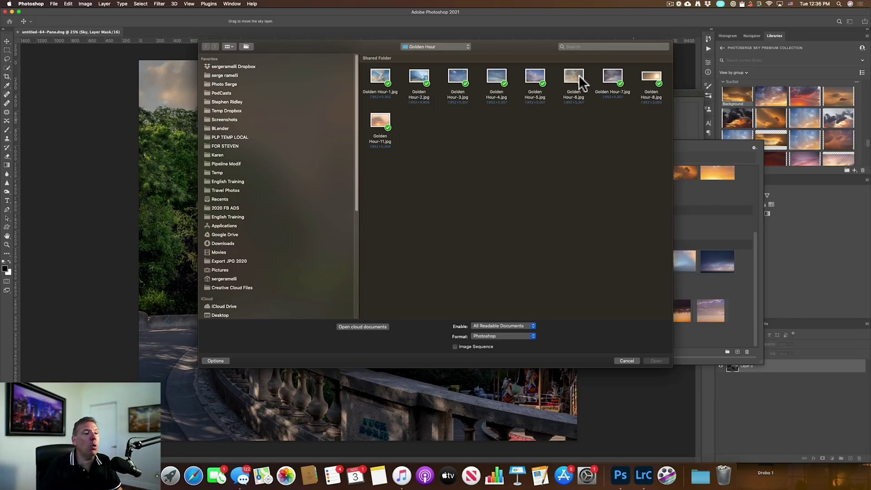
click(576, 74)
key(space)
key(space)
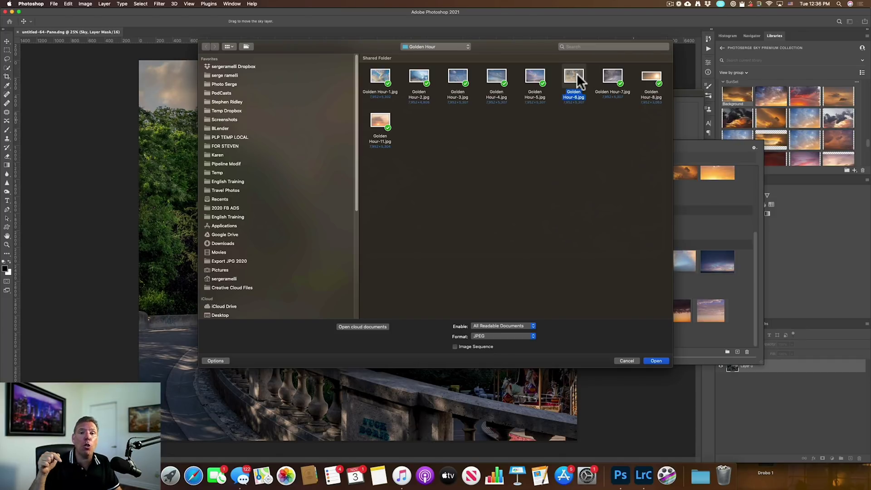
click(610, 78)
key(space)
key(space)
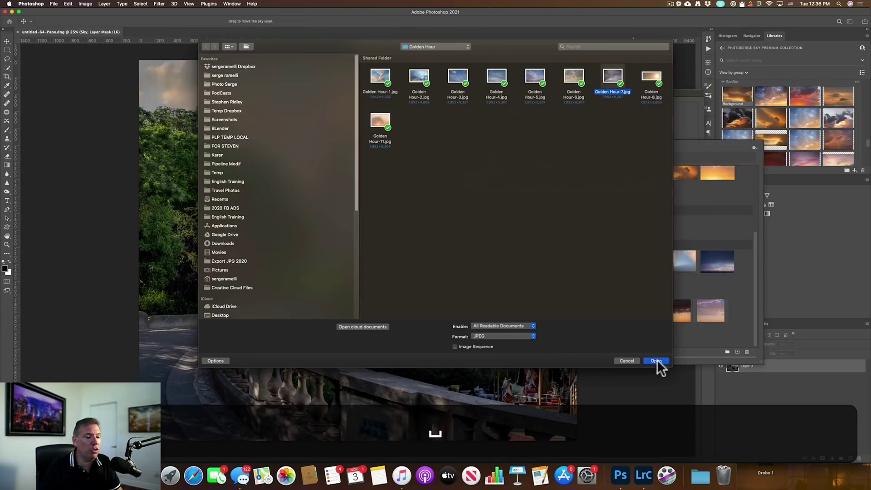
click(656, 361)
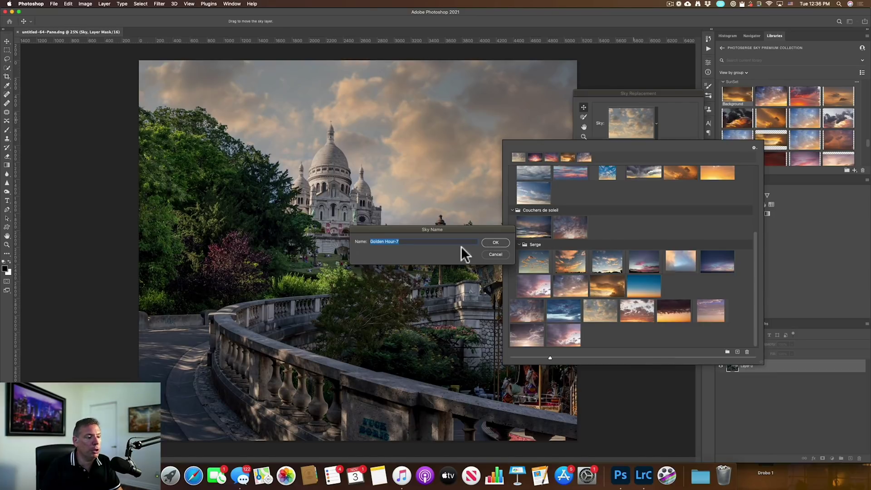
click(495, 243)
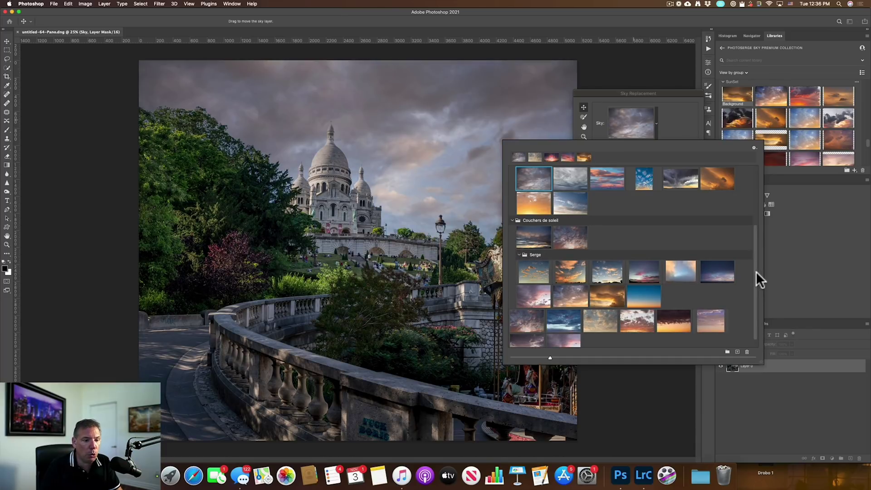
Flip the Golden Hour-7 sky horizontally and close the sky preset list
scroll(757, 313, down, 2)
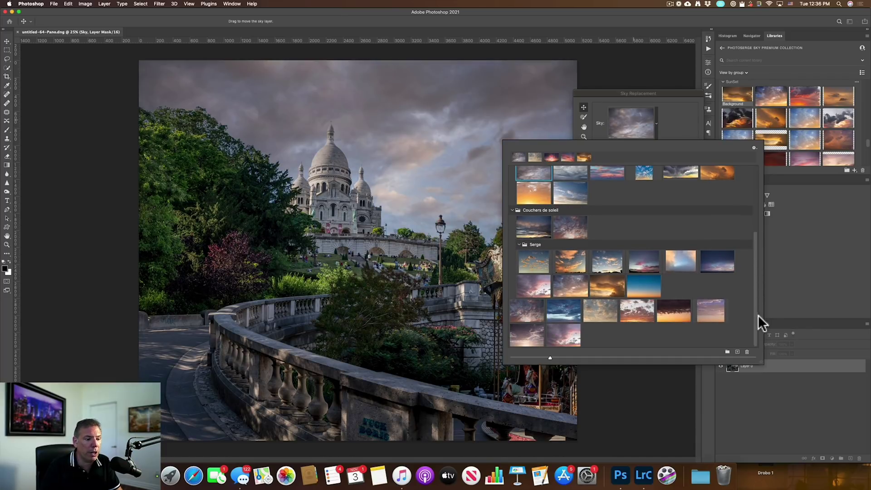
click(762, 343)
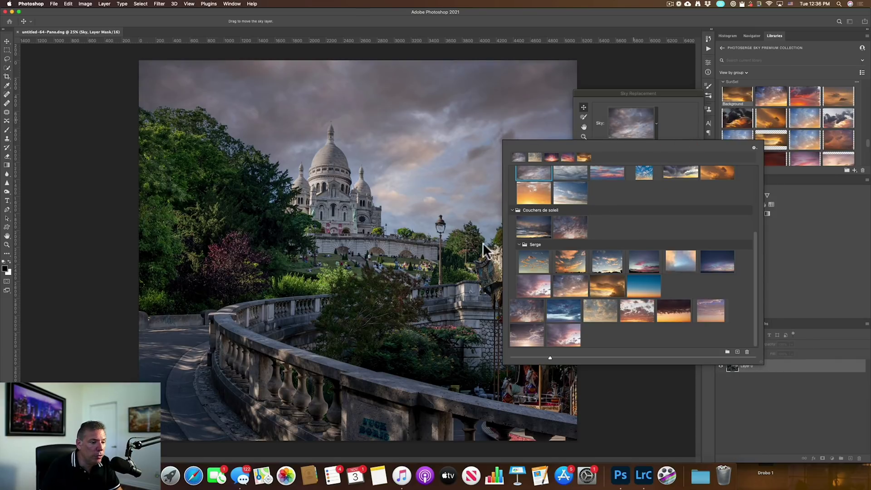
click(673, 128)
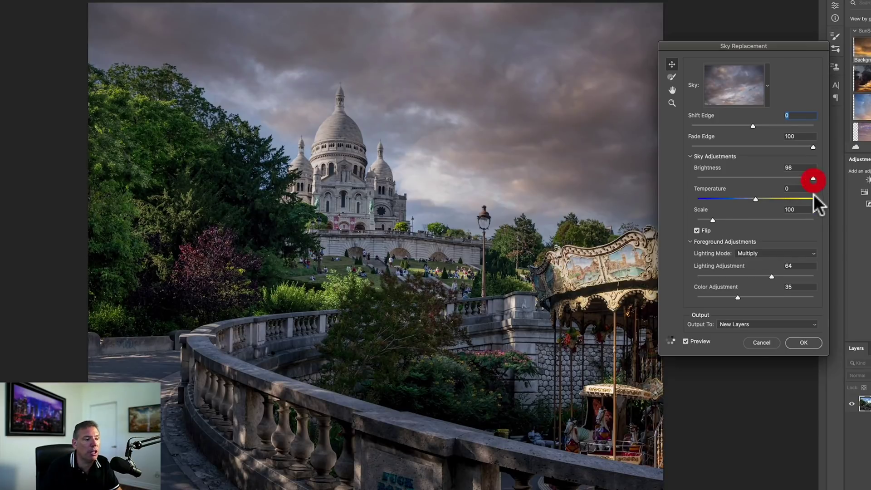
Set the replacement sky to brightness 27, temperature 25 and scale 103
drag(813, 193, 816, 205)
click(724, 177)
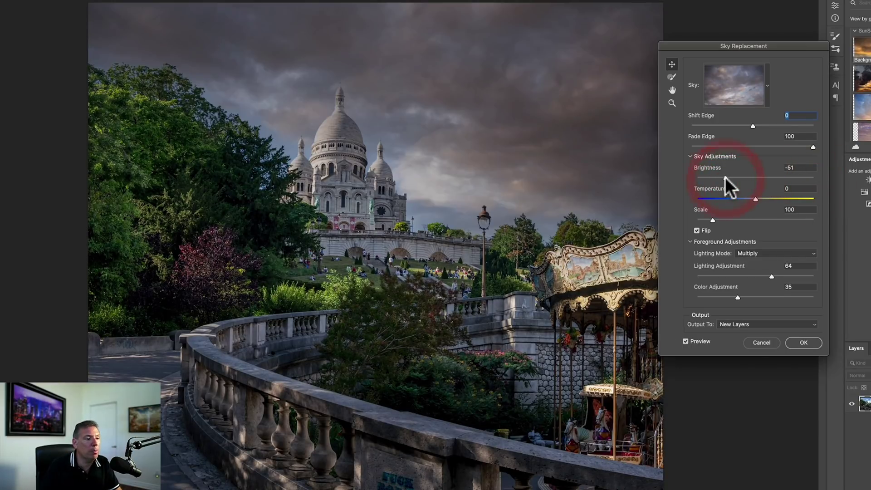
drag(774, 178, 798, 197)
click(707, 199)
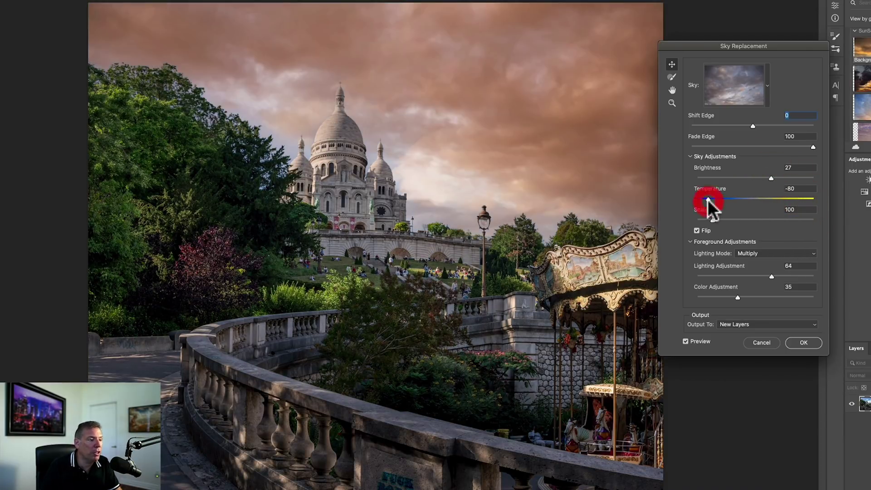
click(765, 199)
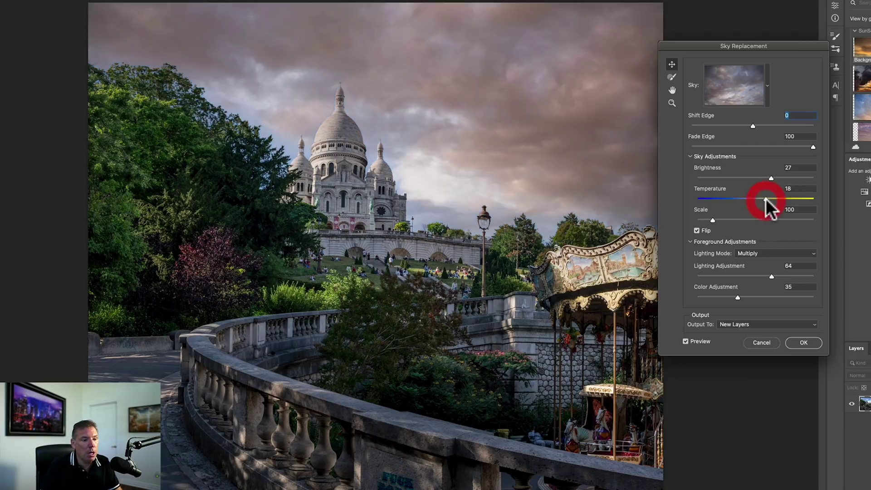
click(770, 199)
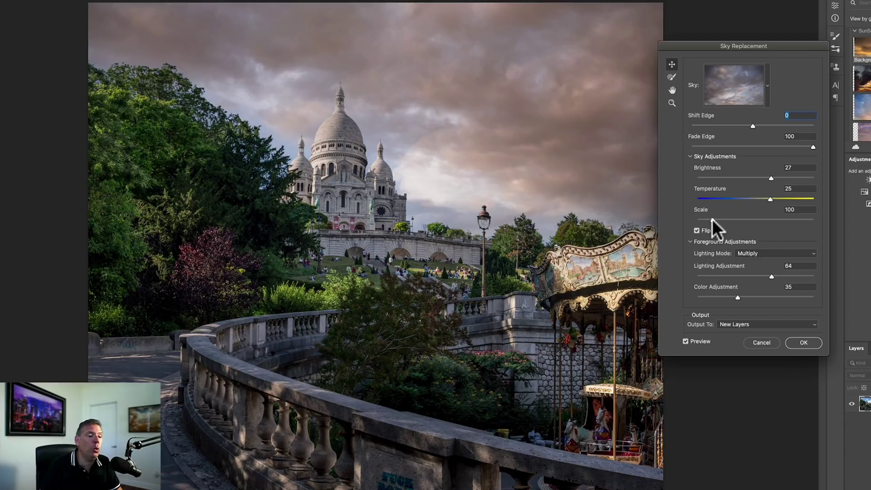
mouse_move(711, 219)
mouse_down()
mouse_move(743, 219)
mouse_move(706, 221)
mouse_up()
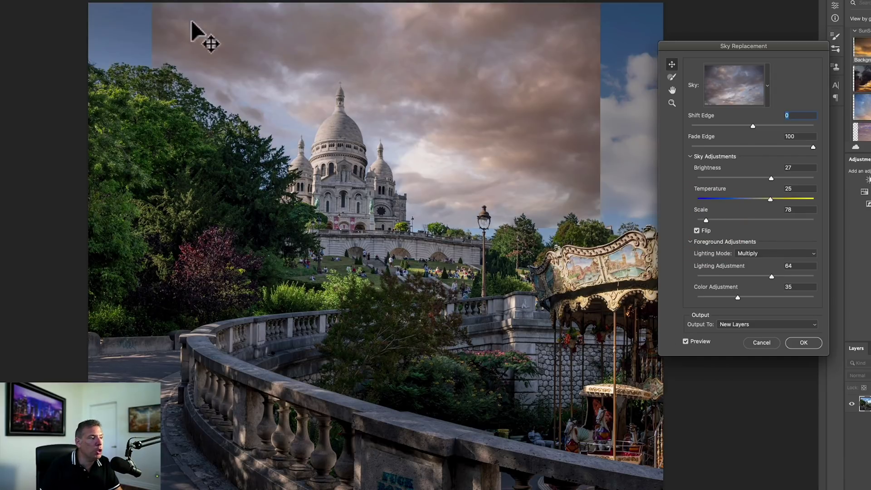
click(714, 219)
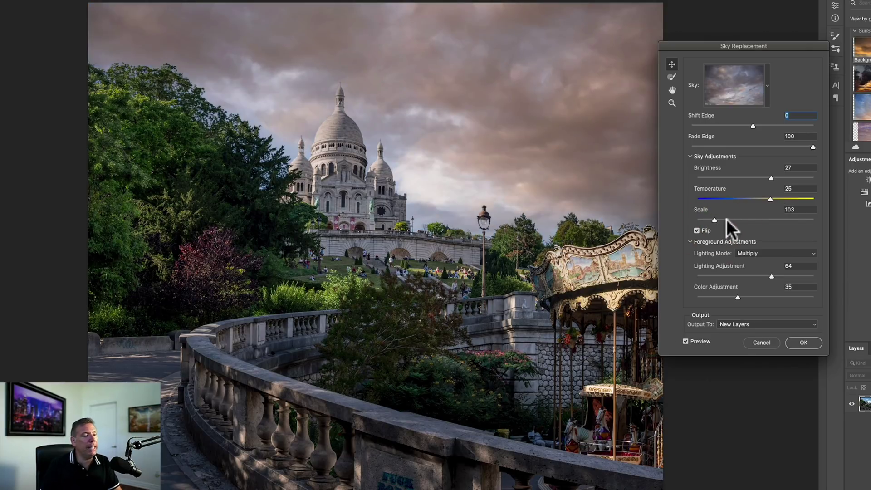
Try Screen foreground lighting, revert to Multiply, and apply the sky replacement
click(758, 254)
click(760, 260)
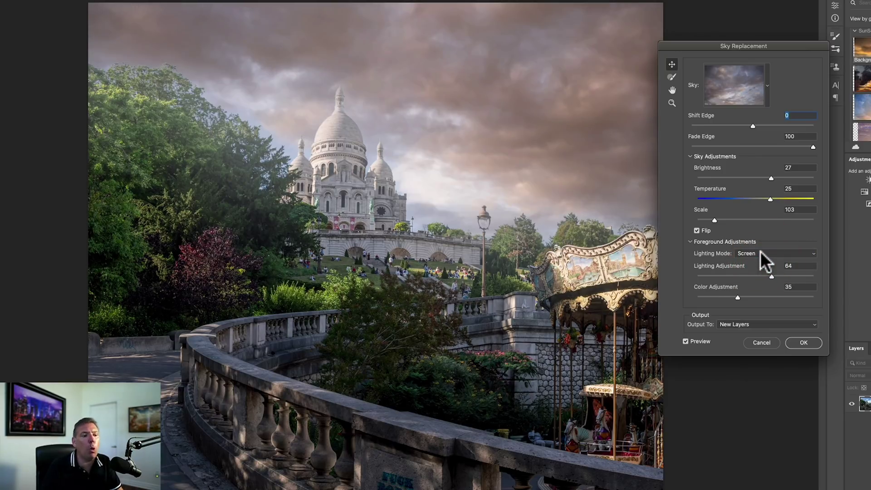
click(760, 251)
click(759, 244)
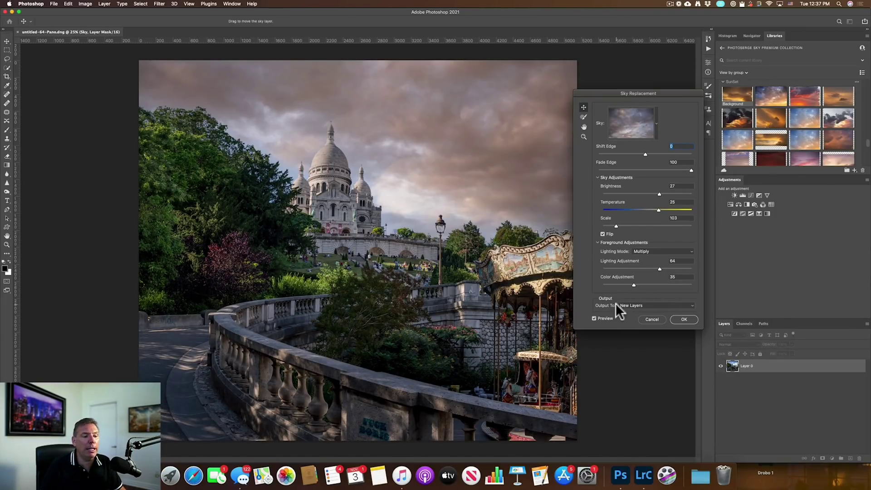
click(682, 319)
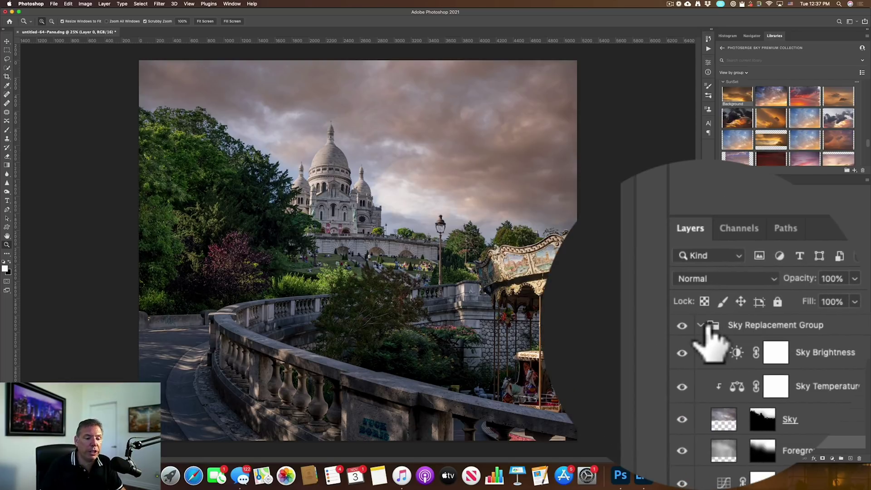
click(705, 324)
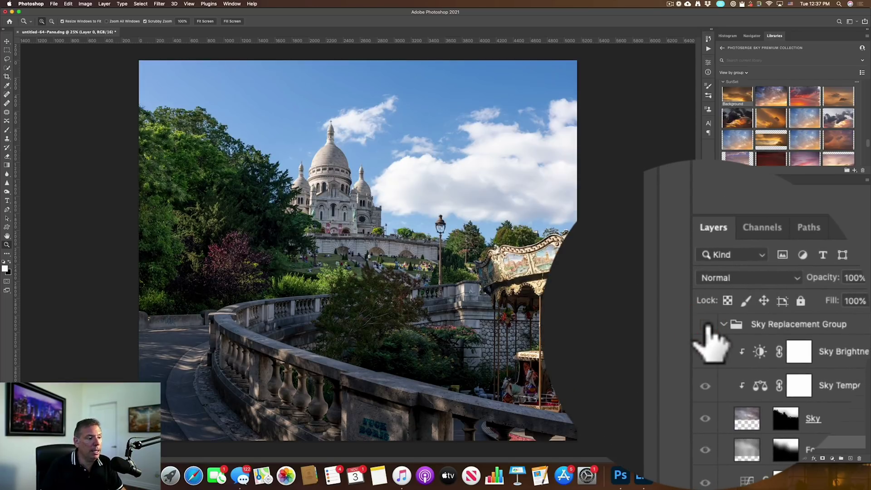
click(705, 325)
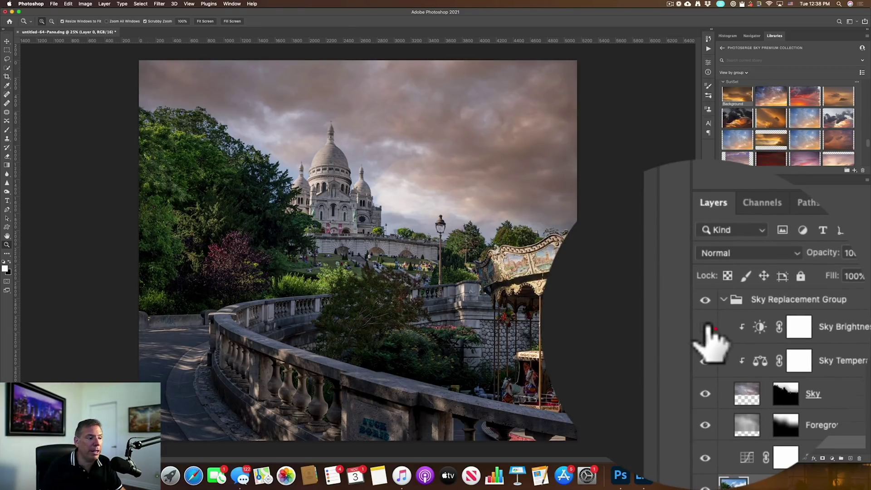
click(705, 325)
click(705, 325)
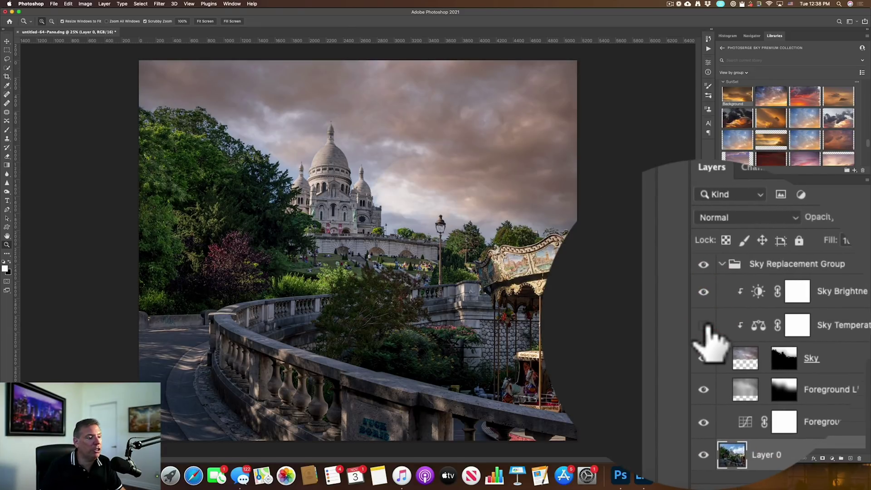
click(703, 325)
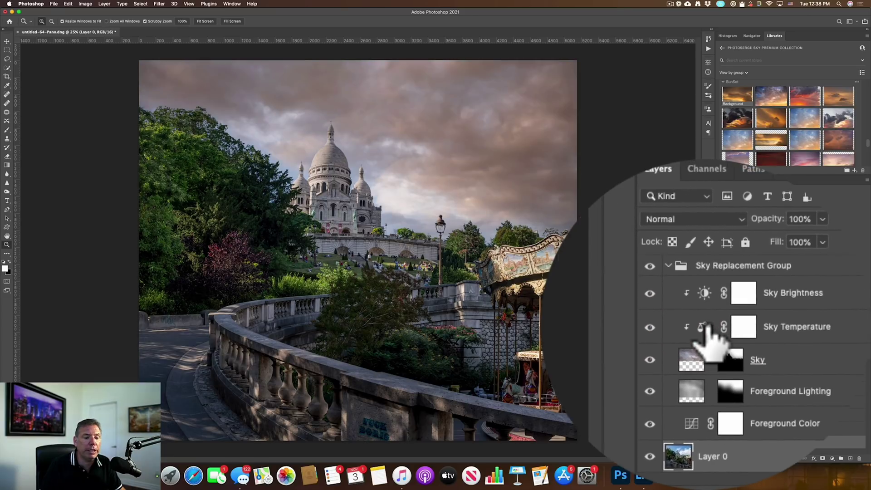
click(705, 325)
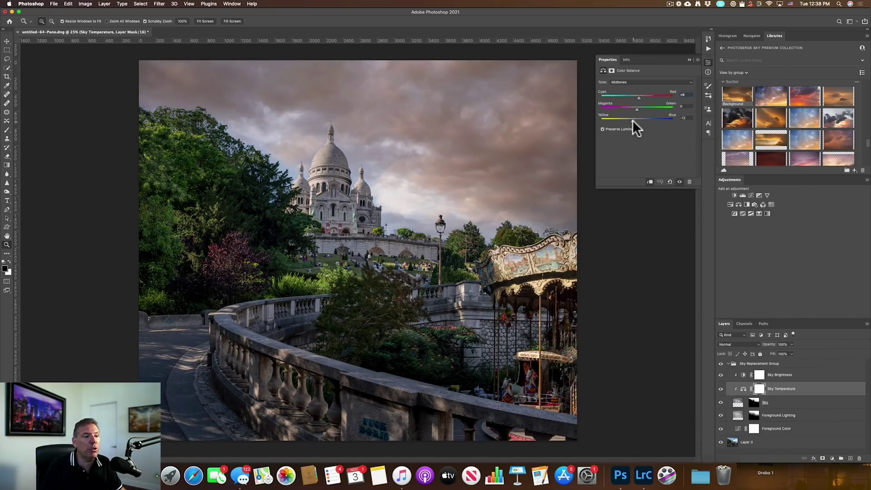
Undo a trial yellow shift on Sky Temperature and raise Sky Brightness from 27 to 53
drag(633, 119, 618, 121)
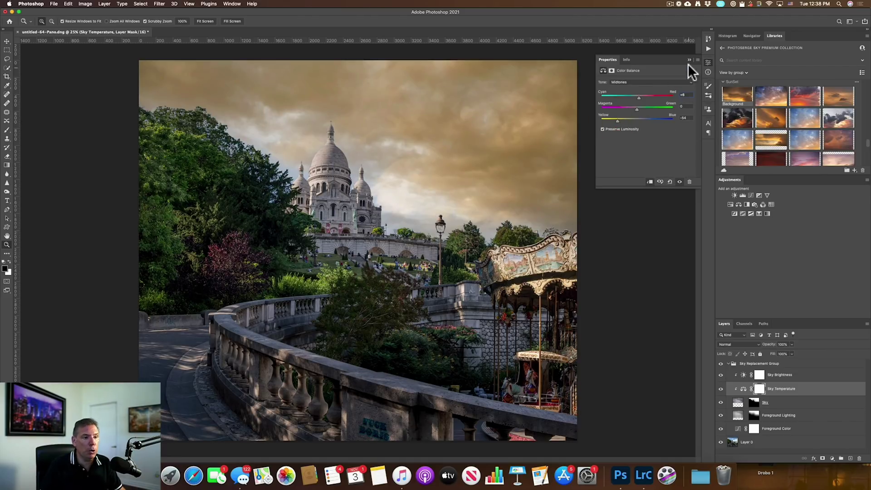
key(super+z)
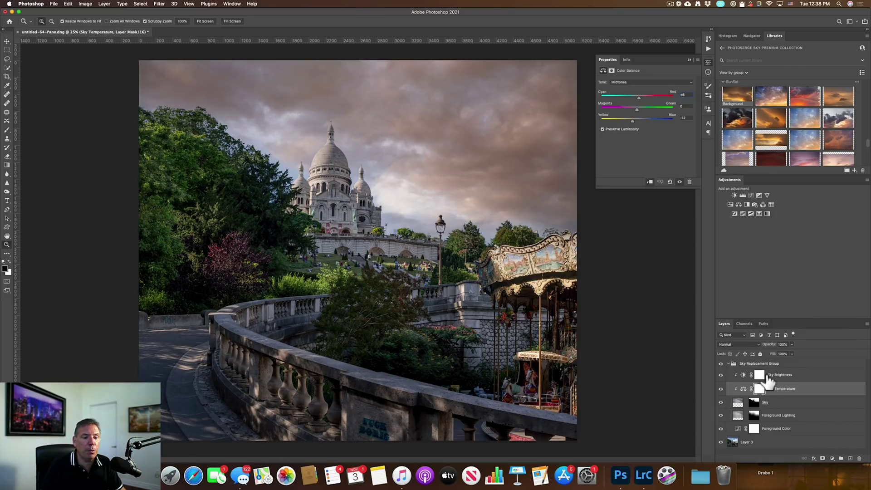
double_click(770, 374)
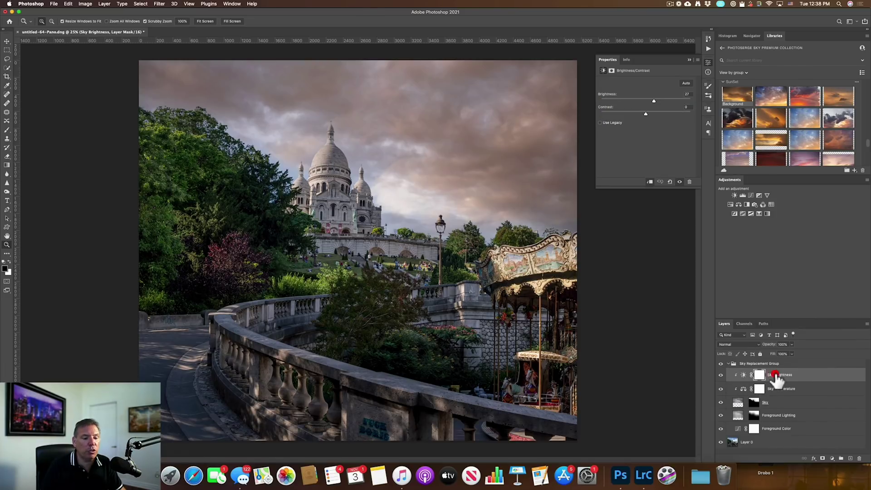
click(742, 379)
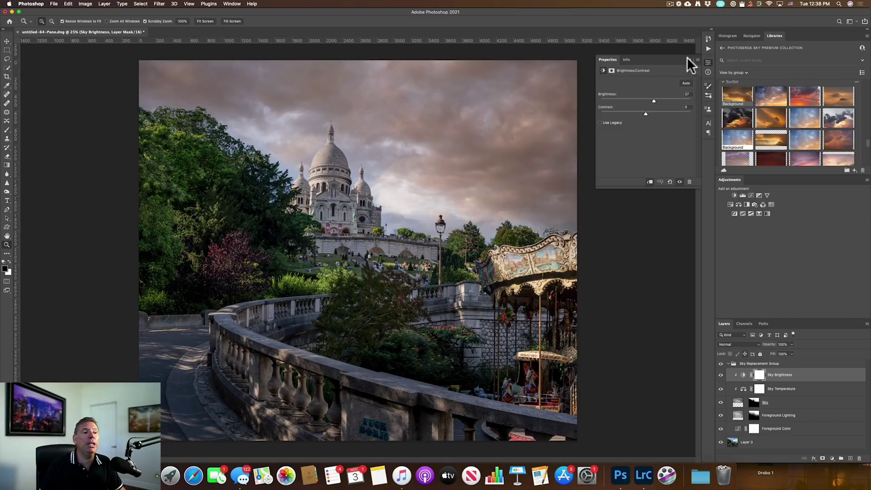
drag(654, 99, 661, 100)
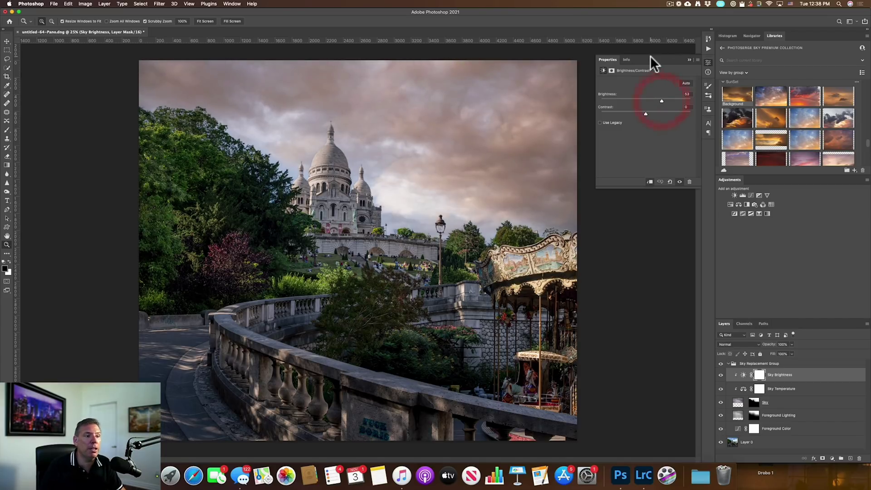
click(688, 59)
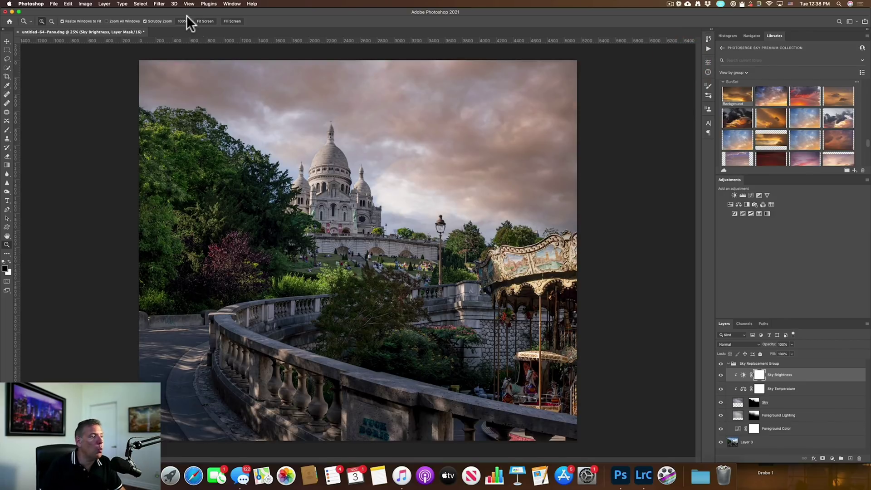
click(184, 20)
Centre the main dome at 100%, view the Sky mask in black and white, and open Levels on it
drag(352, 159, 507, 330)
scroll(507, 329, up, 10)
scroll(507, 330, left, 5)
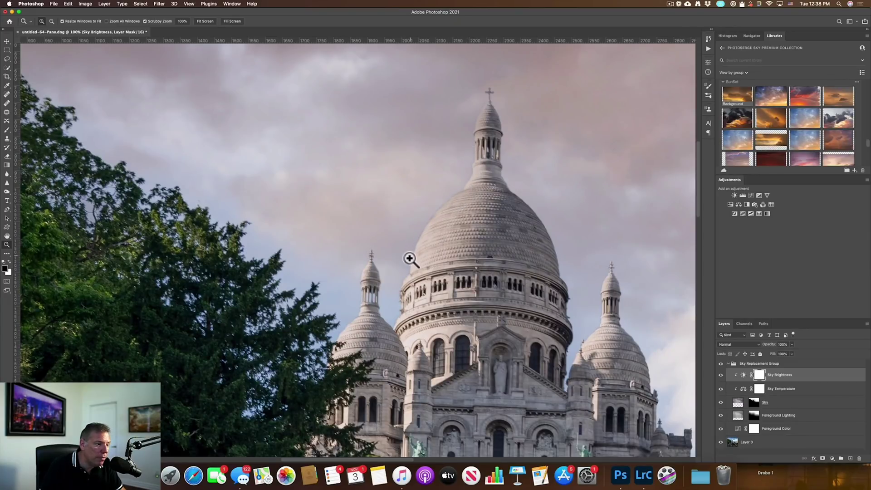
key(space)
drag(525, 224, 501, 180)
click(753, 402)
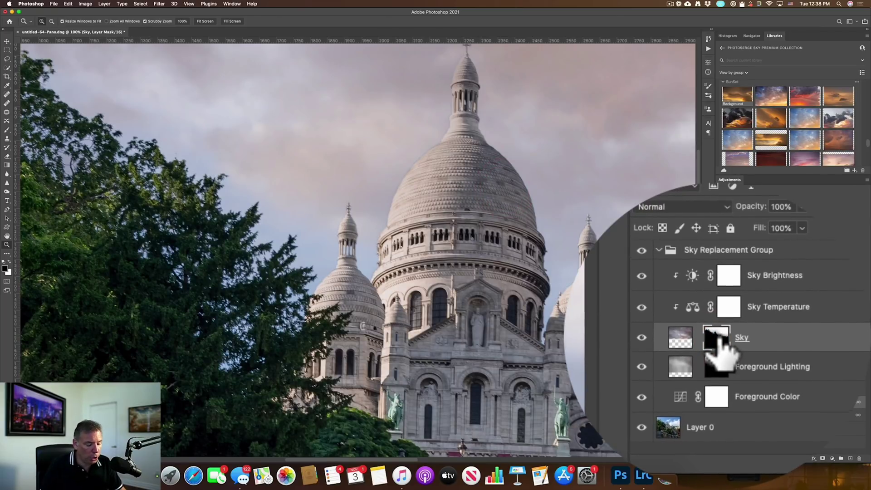
alt+click(754, 402)
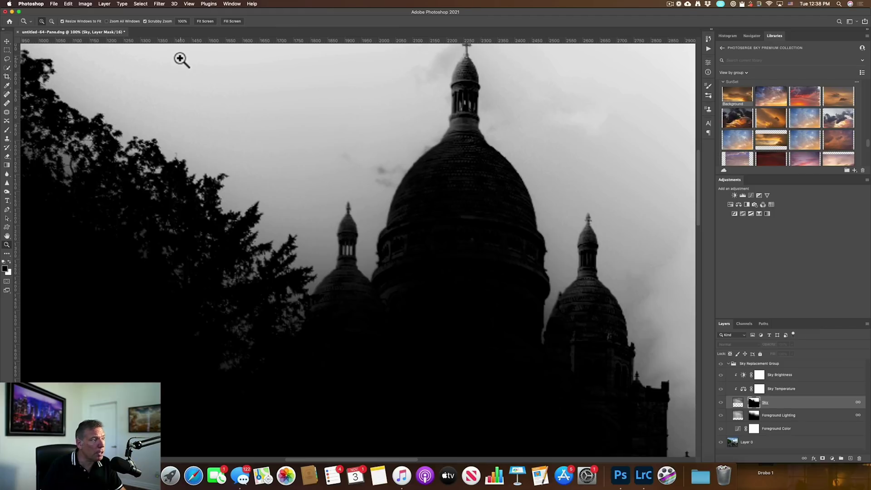
alt+click(754, 402)
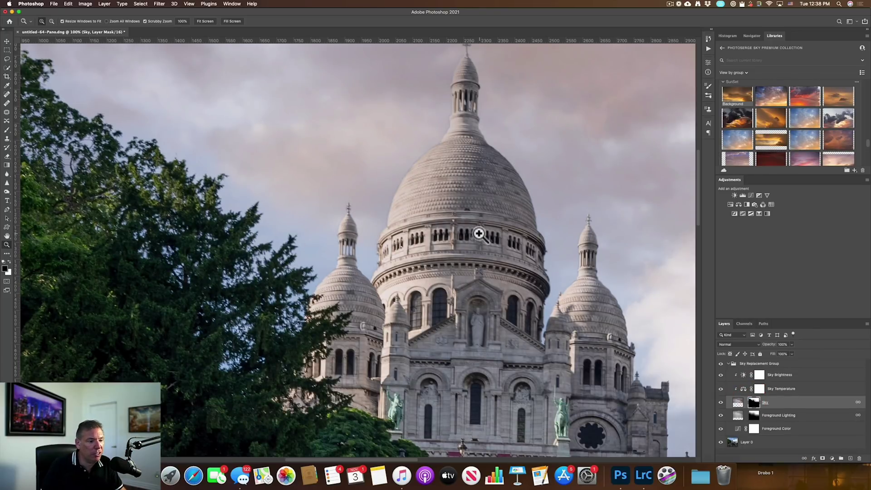
key(super+l)
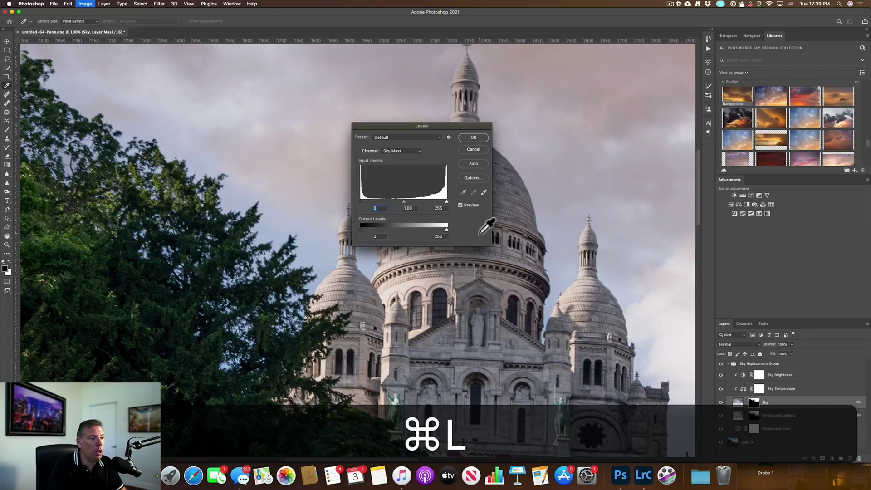
Raise the Sky mask's Levels midtone input to about 2.04 and apply it
drag(442, 127, 578, 79)
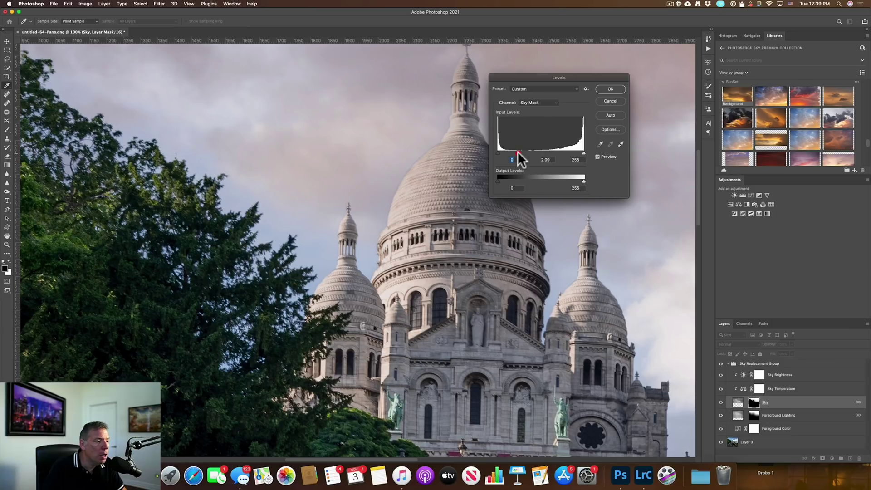
click(518, 152)
drag(540, 152, 521, 152)
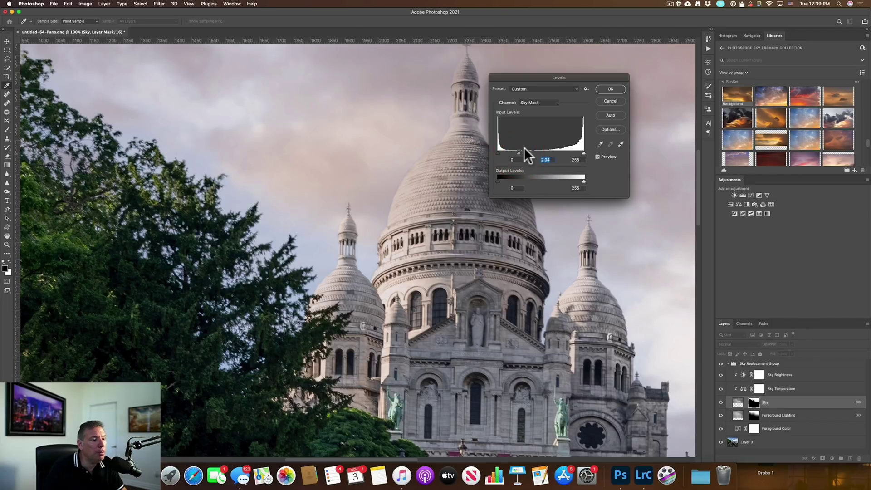
click(610, 102)
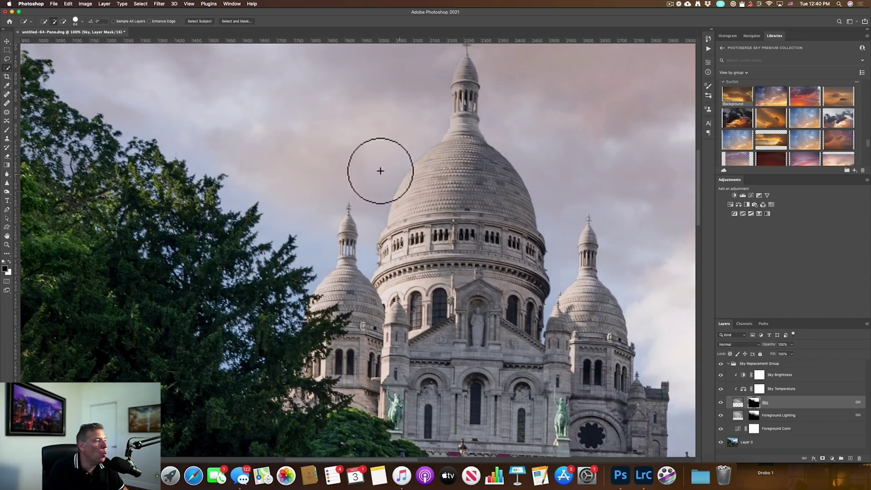
Dodge the Sky mask's midtones over the top and left side of the main dome
click(7, 173)
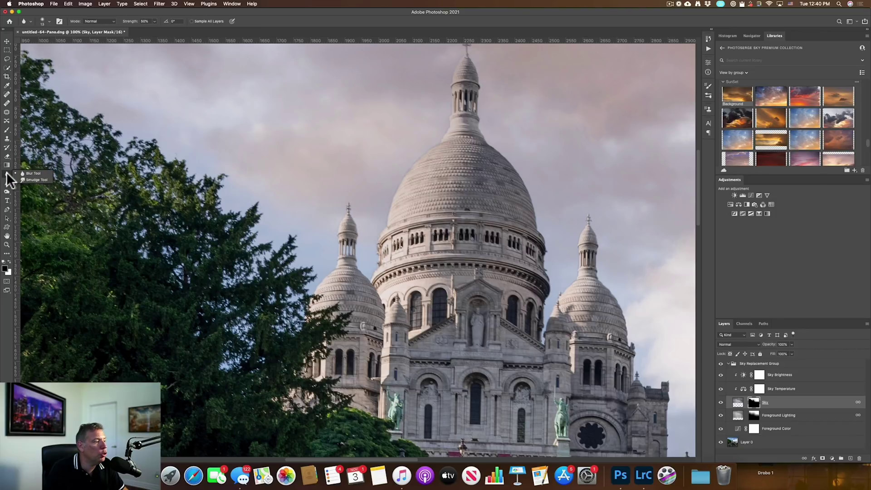
click(7, 191)
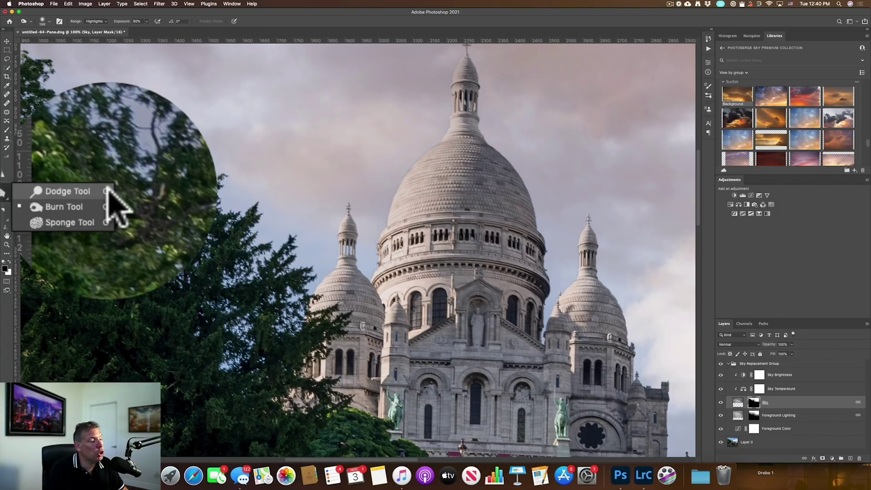
click(41, 191)
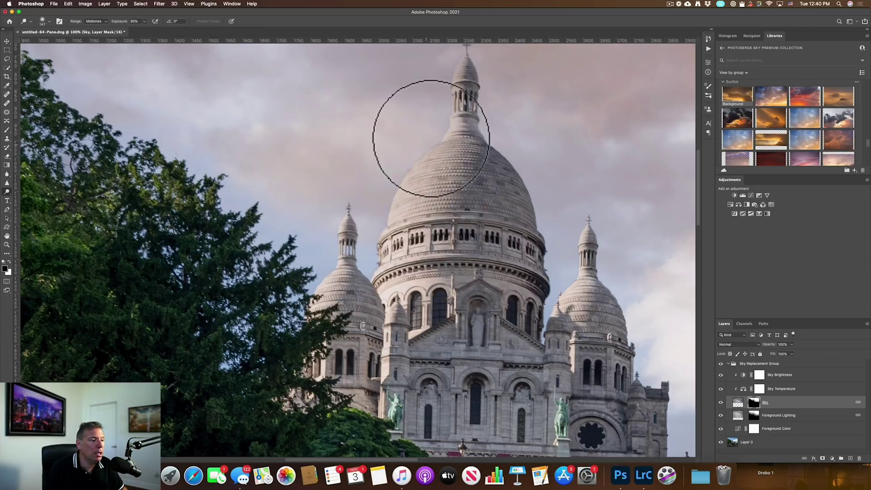
click(388, 194)
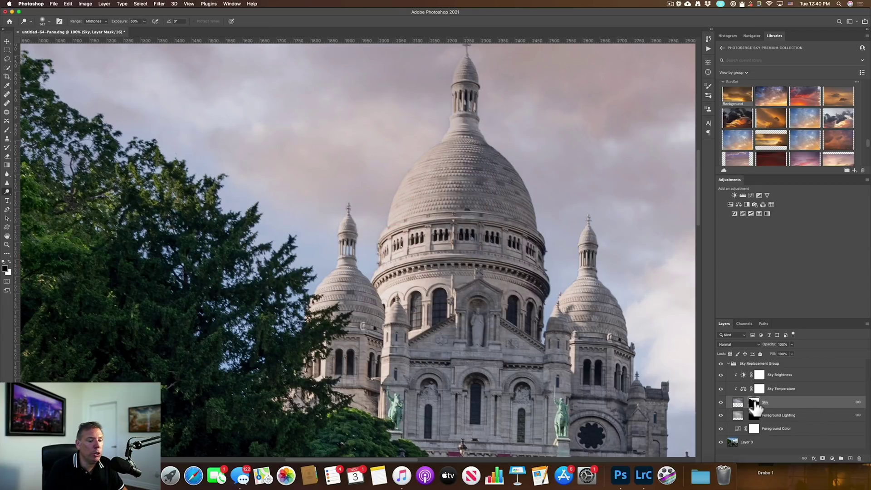
mouse_move(375, 182)
mouse_down()
mouse_move(393, 200)
mouse_move(449, 143)
mouse_move(437, 148)
mouse_up()
mouse_move(369, 247)
mouse_down()
mouse_move(400, 156)
mouse_move(428, 143)
mouse_move(437, 120)
mouse_move(376, 225)
mouse_move(404, 189)
mouse_move(388, 237)
mouse_move(440, 132)
mouse_move(433, 156)
mouse_move(401, 180)
mouse_move(379, 247)
mouse_move(437, 160)
mouse_move(349, 259)
mouse_move(346, 220)
mouse_move(596, 262)
mouse_move(525, 175)
mouse_move(440, 220)
mouse_up()
Zoom out to review the whole photo, then switch to Lightroom Classic
key(z)
alt+click(446, 185)
alt+click(440, 184)
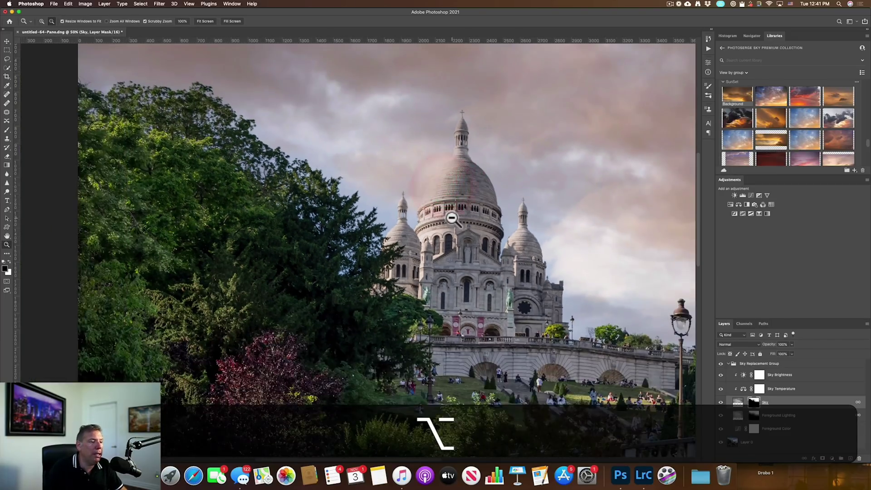
alt+click(434, 184)
click(435, 183)
click(434, 184)
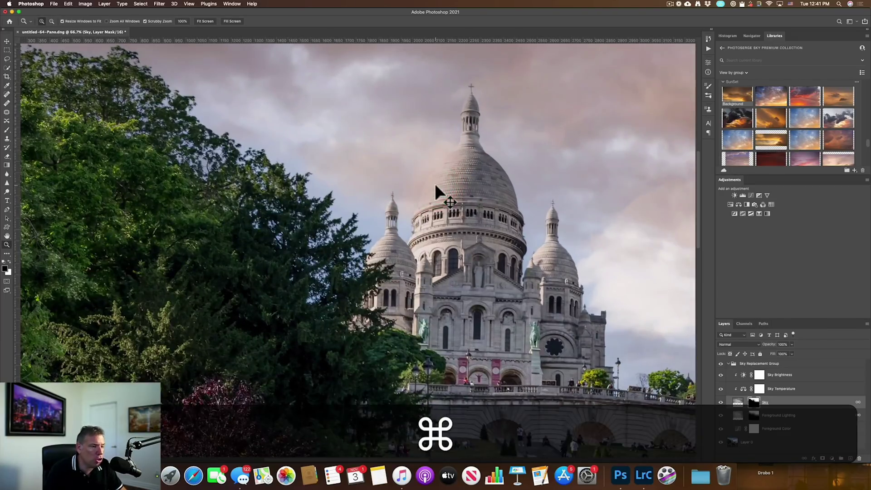
key(super+v)
key(super+v)
key(super+v)
key(super+v)
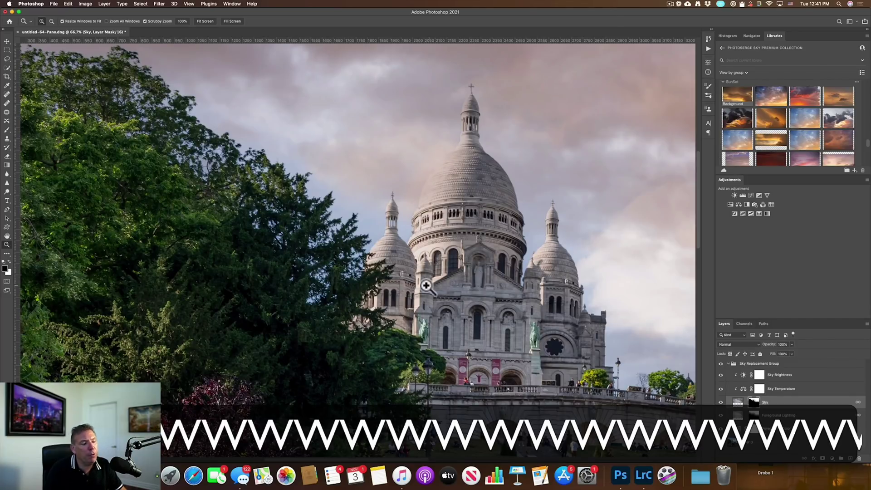
alt+click(419, 210)
alt+click(418, 215)
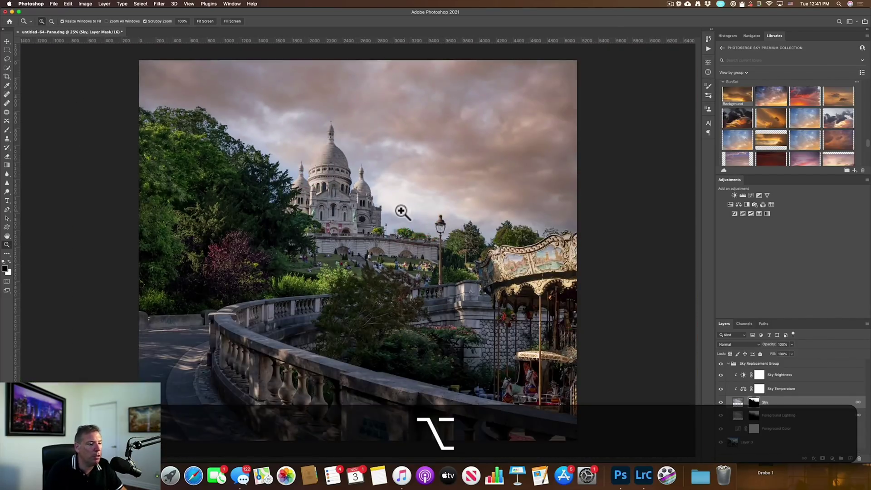
alt+click(287, 222)
click(335, 258)
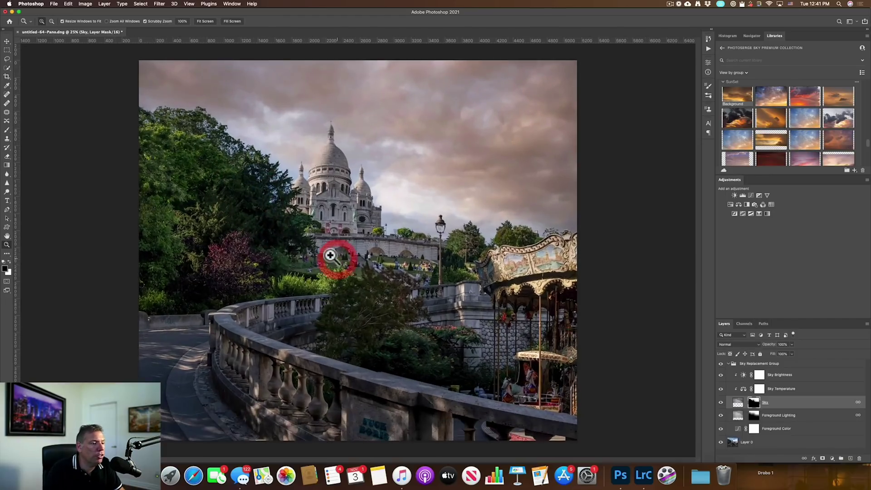
key(super+Tab)
key(super+Tab)
key(super+Tab)
key(super+Tab)
Send the basilica photo from Lightroom Classic to Luminar 4 as a copy with Lightroom adjustments
click(387, 245)
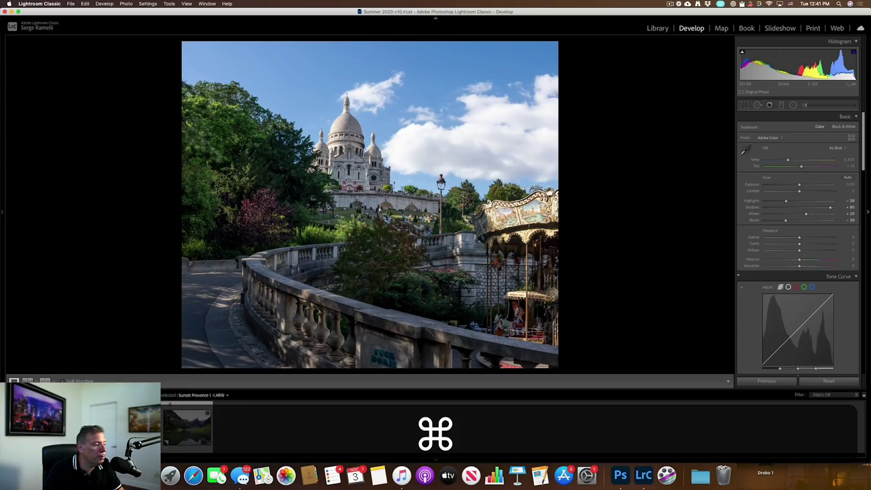
right_click(22, 256)
mouse_move(41, 297)
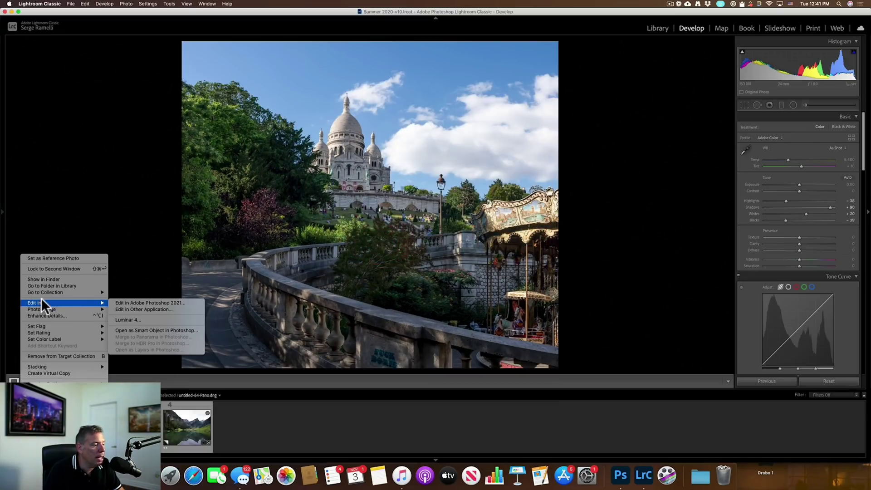
click(150, 317)
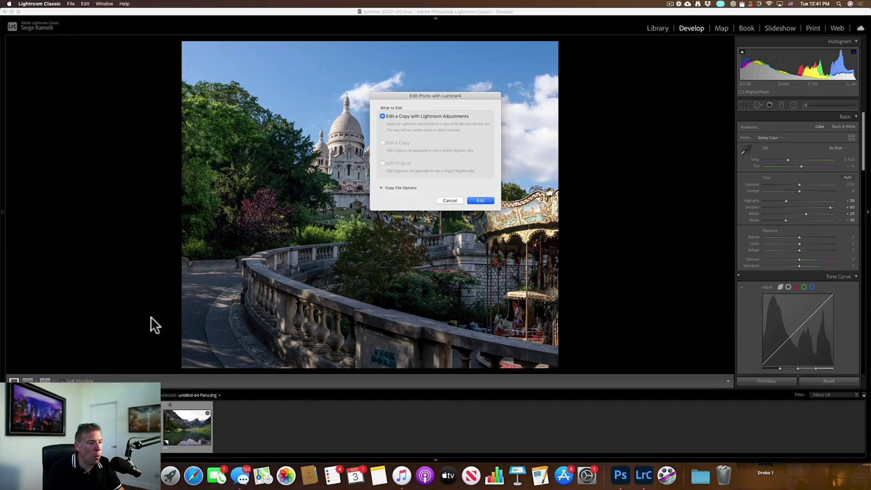
click(481, 201)
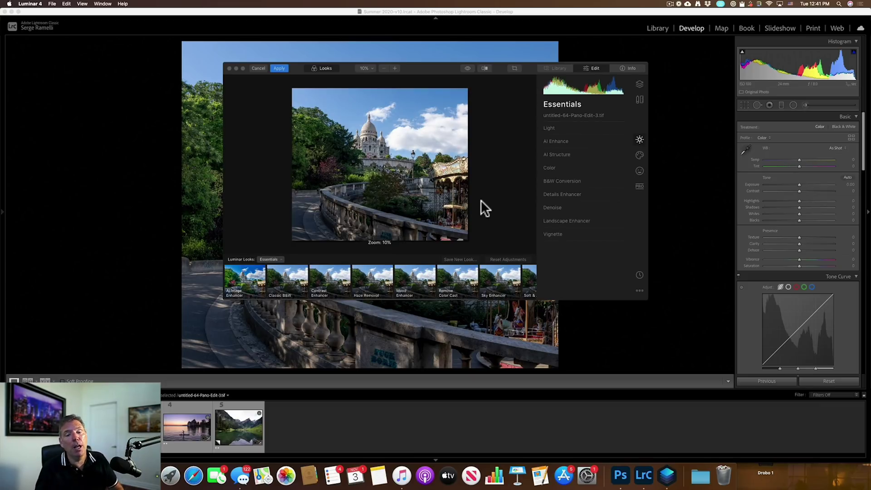
click(243, 68)
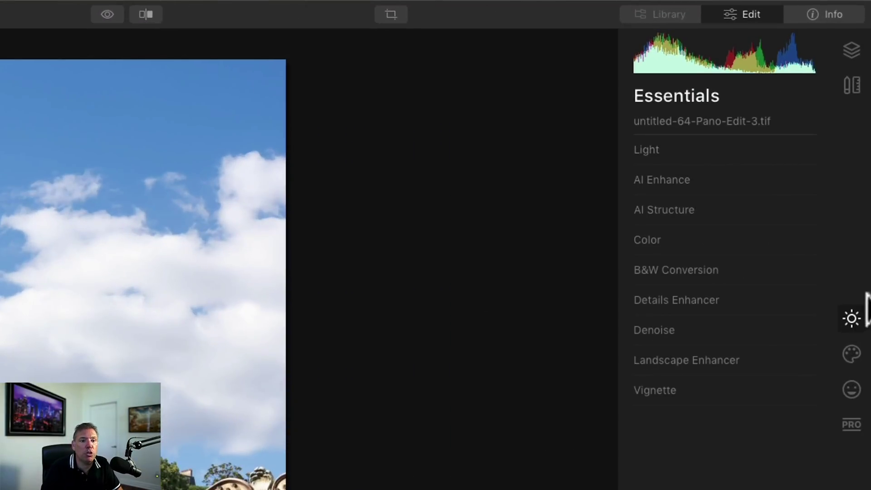
Load the custom Golden Hour-7.jpg sky in Luminar's AI Sky Replacement
click(851, 354)
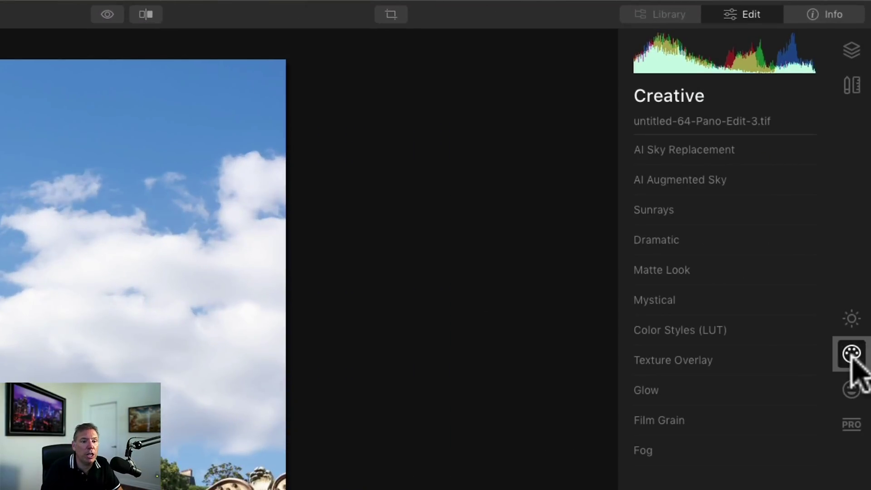
click(754, 150)
click(755, 177)
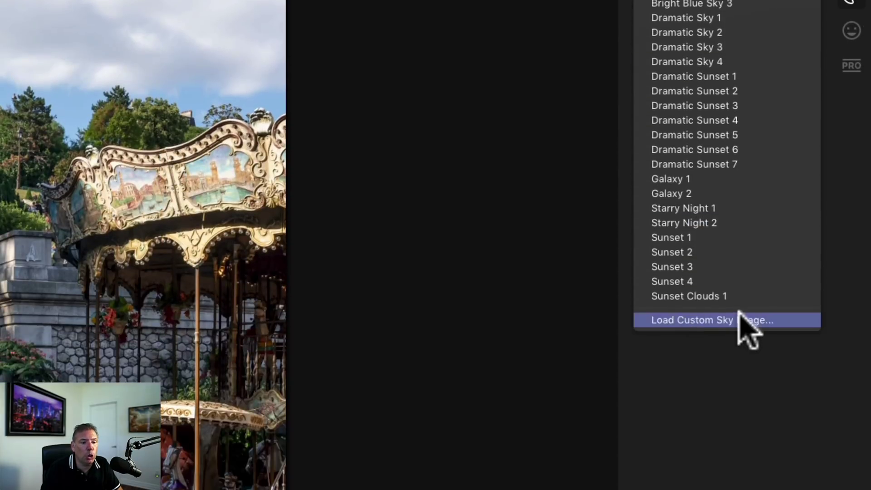
click(740, 319)
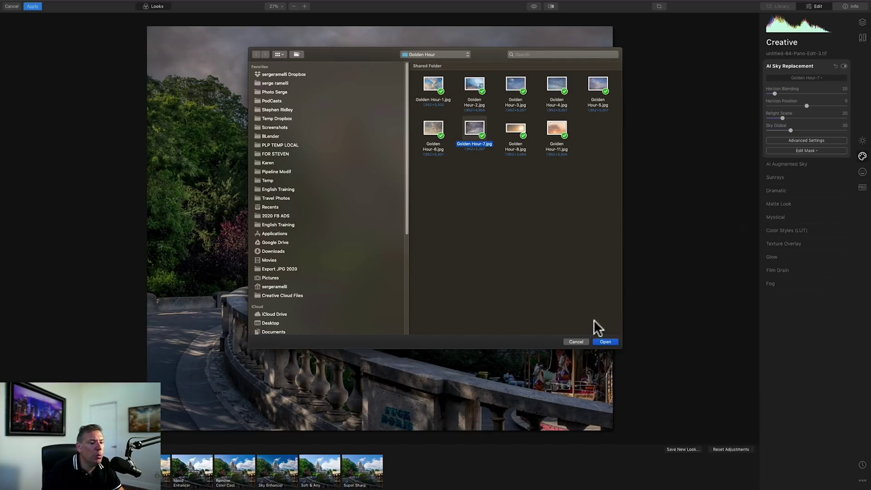
click(607, 341)
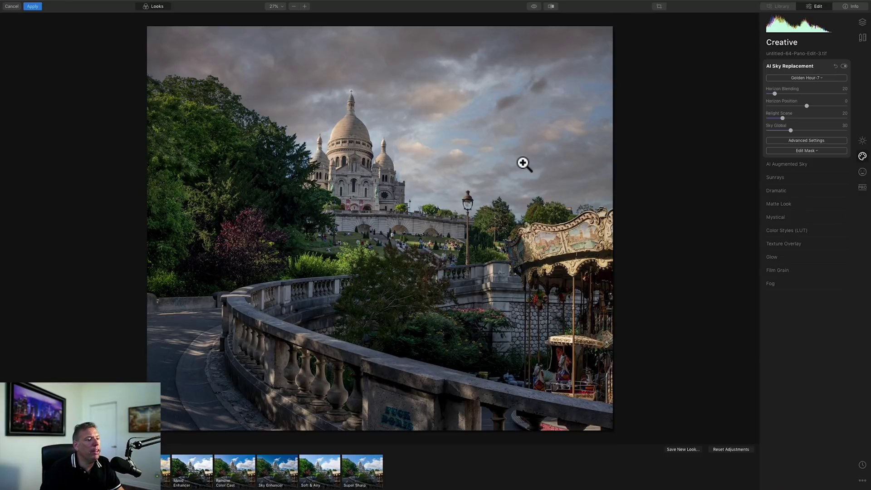
View the basilica dome at 100%, zooming out and back in to check the sky edges
click(278, 6)
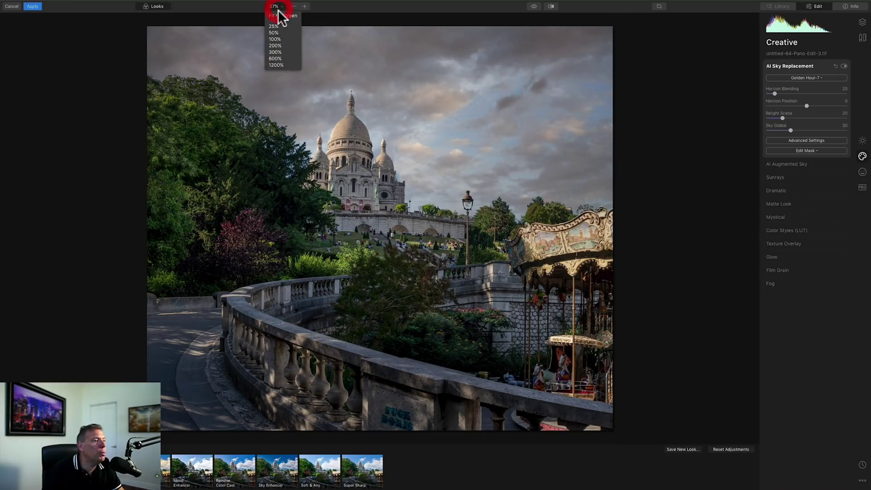
click(282, 57)
drag(311, 91, 461, 313)
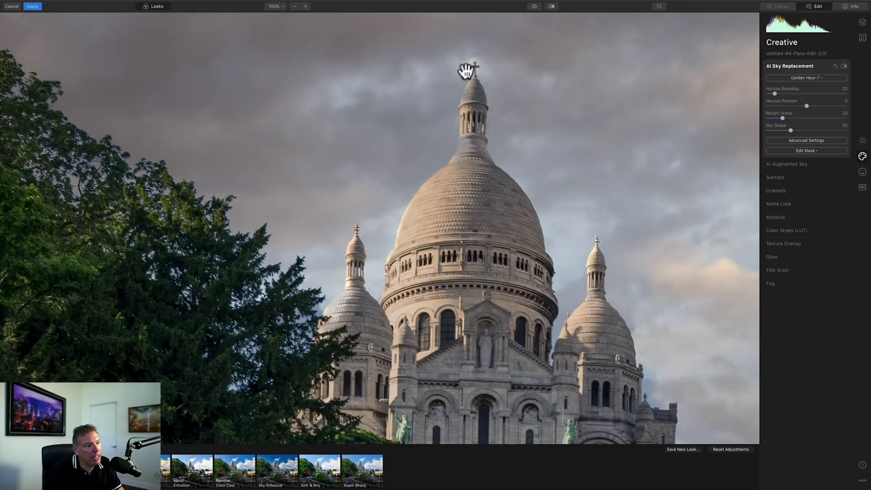
click(492, 296)
click(422, 202)
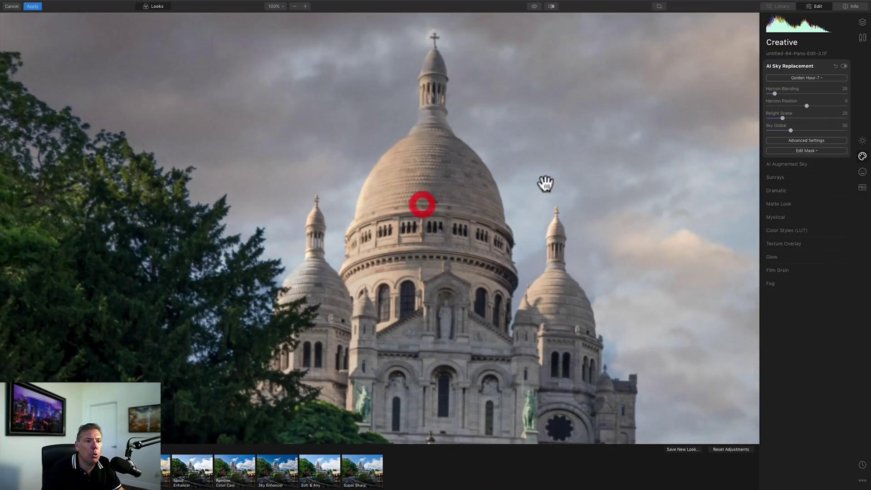
click(810, 140)
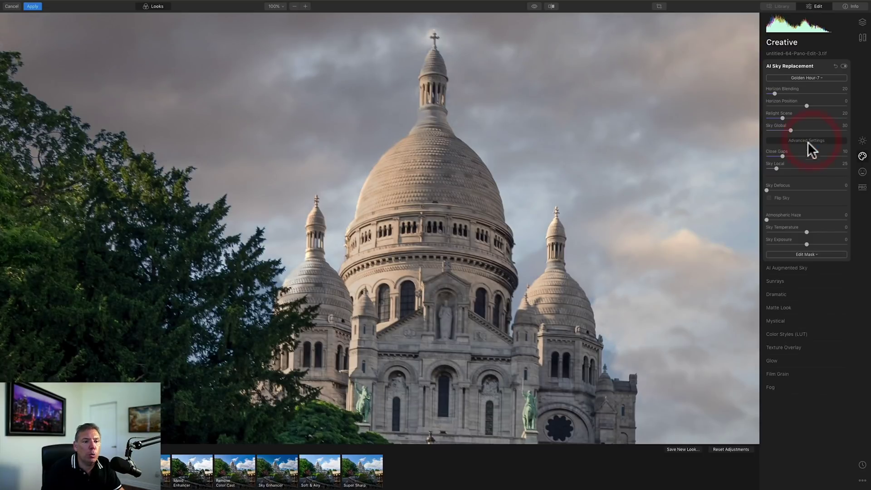
Try Close Gaps values between 12 and 8 around the dome
click(786, 156)
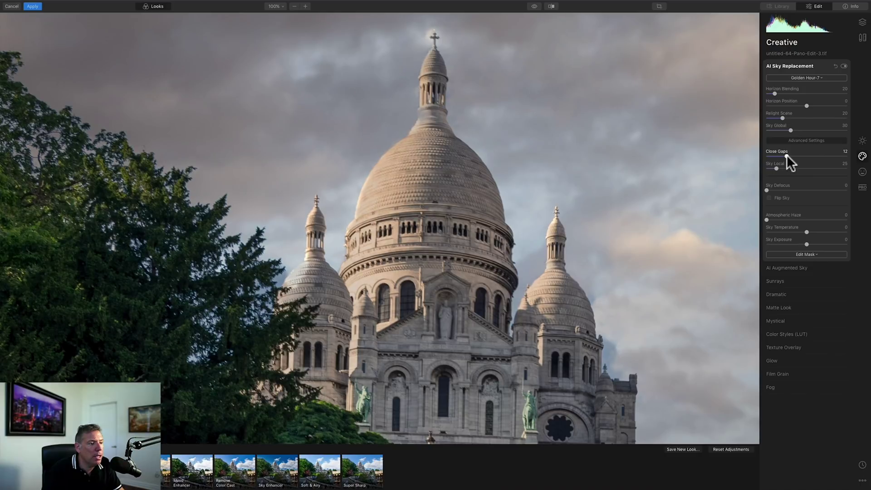
drag(786, 154, 778, 155)
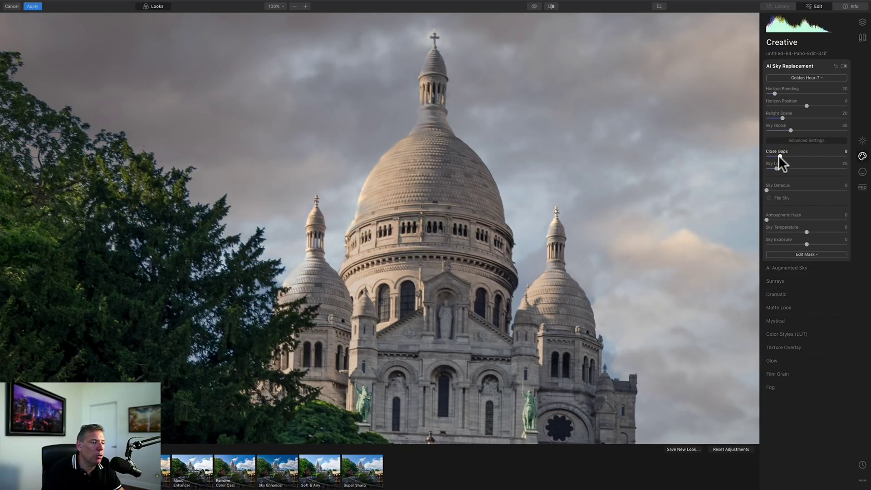
click(775, 155)
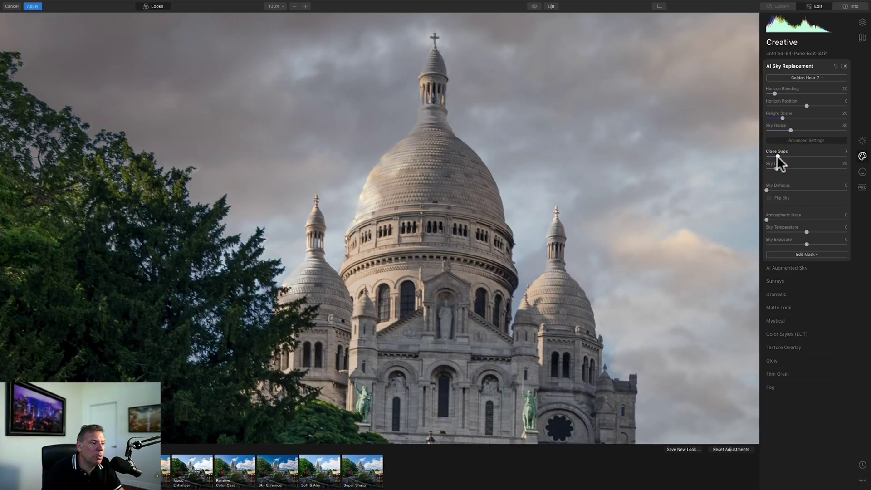
drag(777, 155, 778, 156)
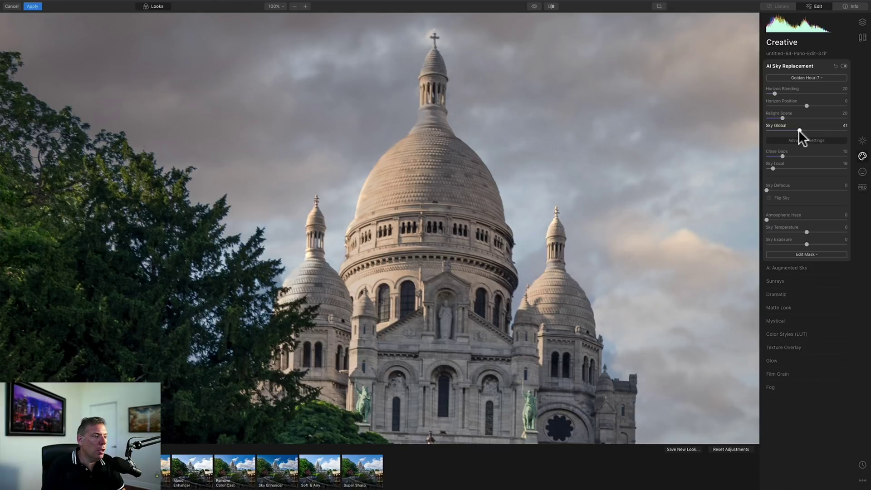
Set Sky Global to 58 and Close Gaps to 10, then view the whole photo
drag(782, 130, 784, 130)
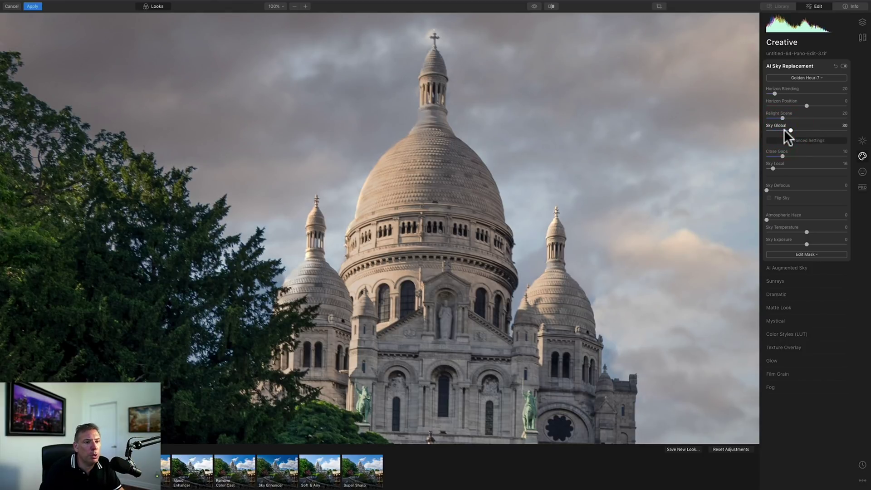
click(814, 131)
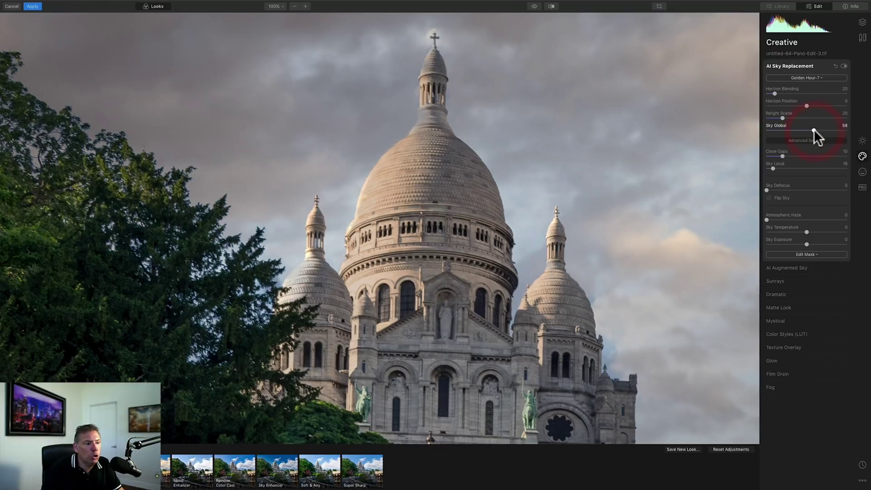
click(786, 155)
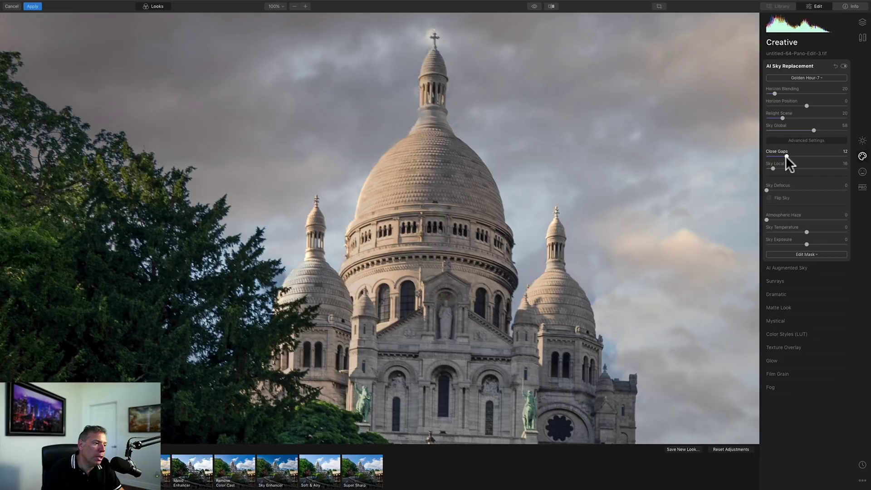
drag(785, 155, 780, 156)
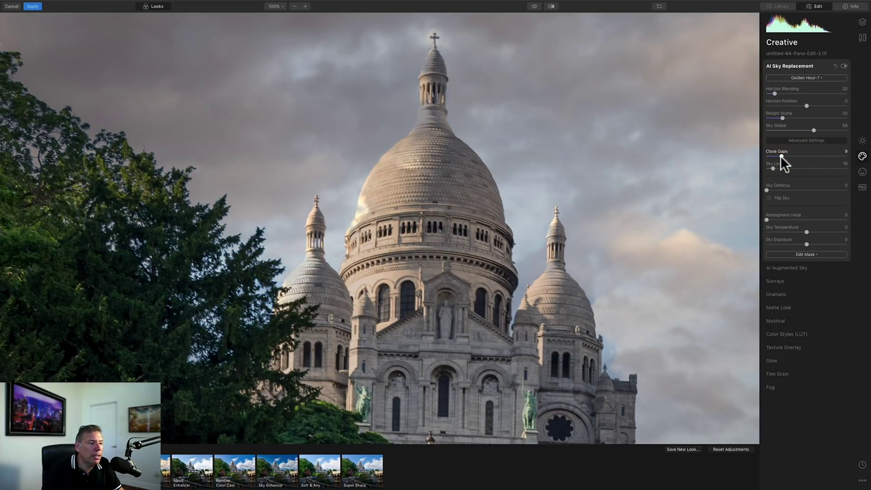
drag(780, 155, 781, 156)
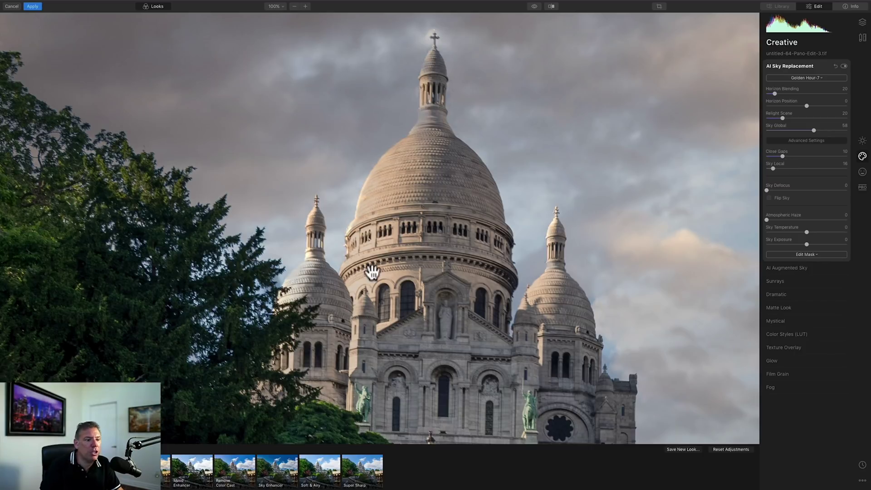
click(305, 175)
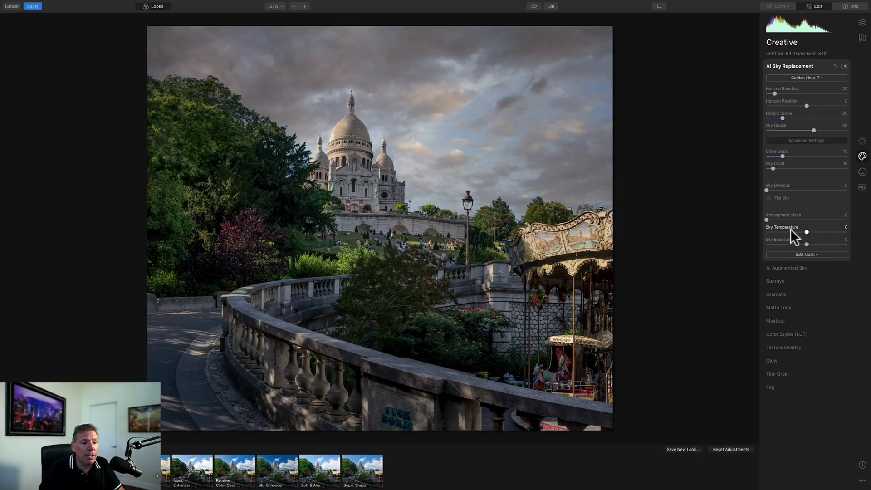
Raise the Golden Hour-7 sky's exposure to about 39 and Relight Scene to 66
click(812, 244)
click(818, 244)
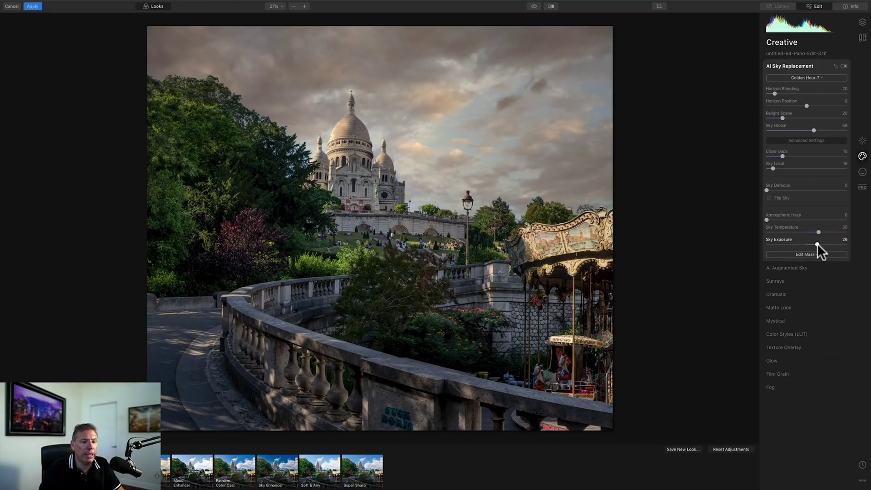
drag(817, 244, 822, 245)
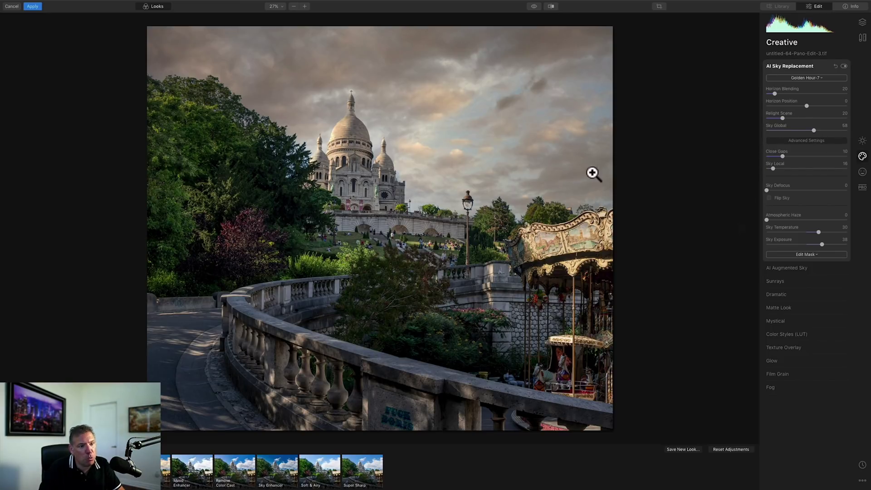
click(821, 117)
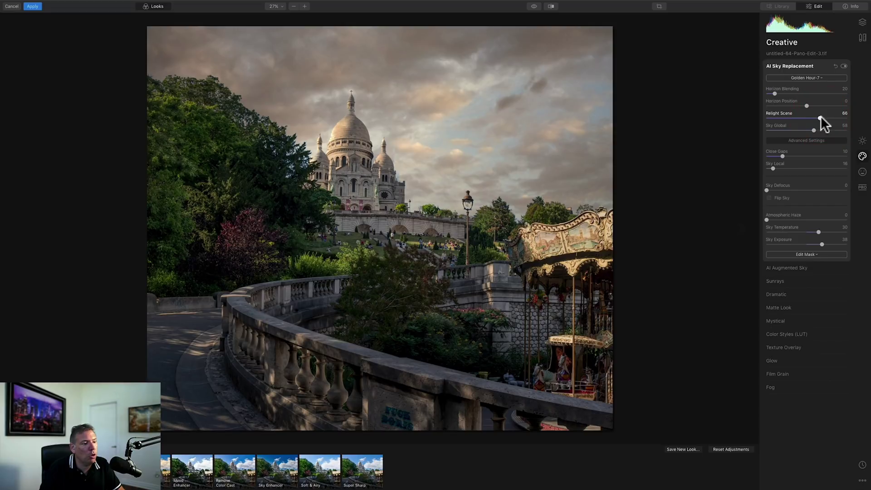
key(super+Tab)
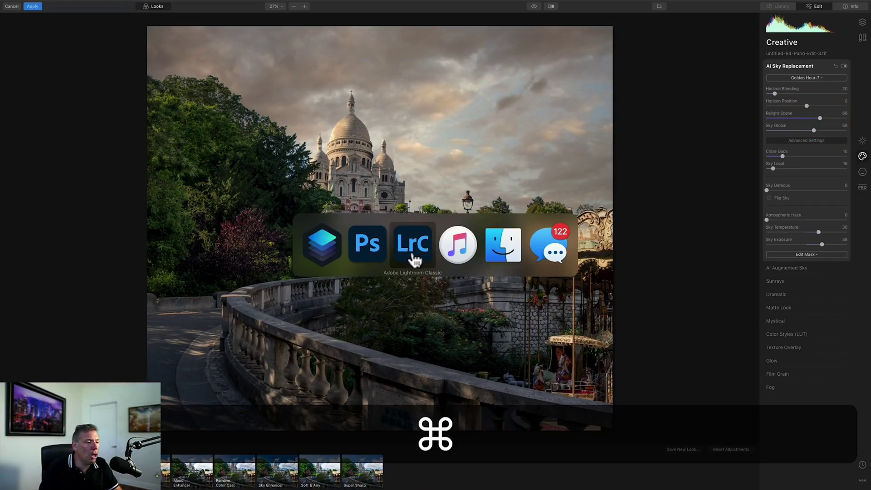
Flip between the Photoshop and Luminar sky replacements to compare them
click(375, 252)
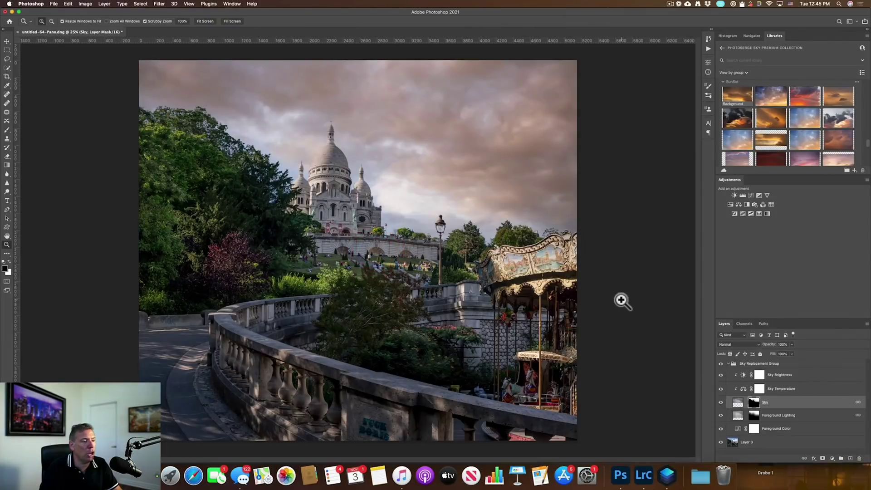
key(super+Tab)
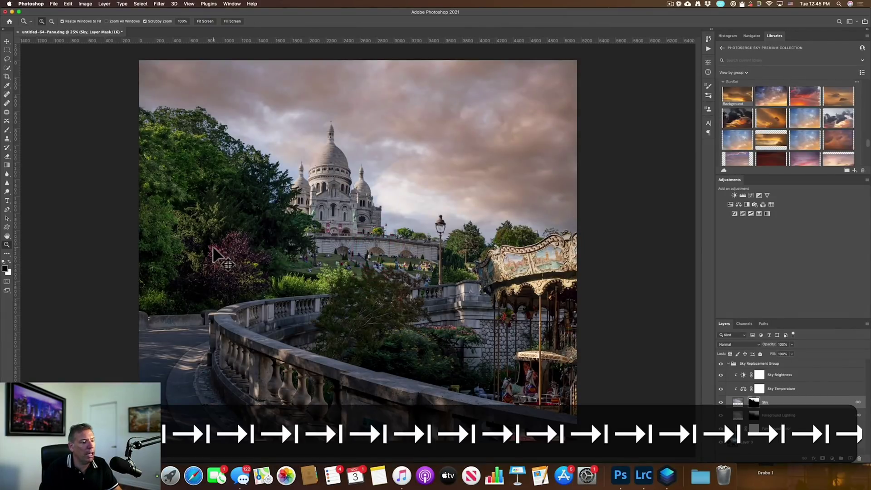
key(super+Tab)
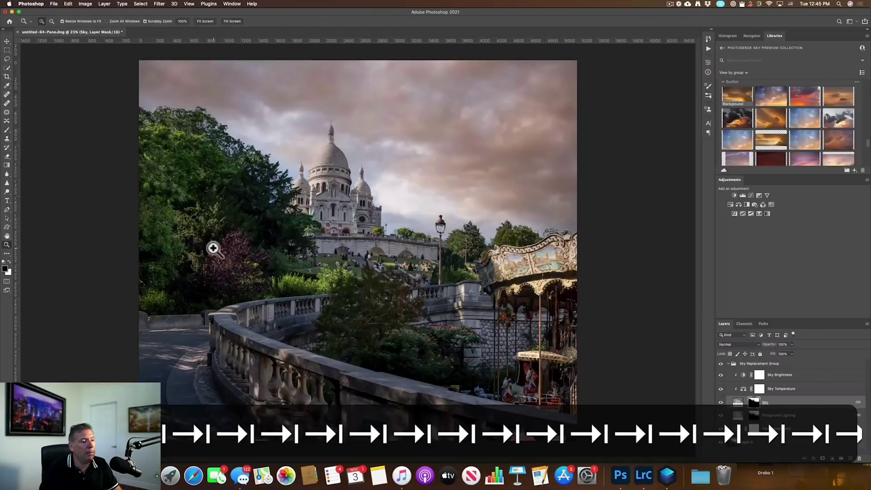
key(super+Tab)
key(super+Tab)
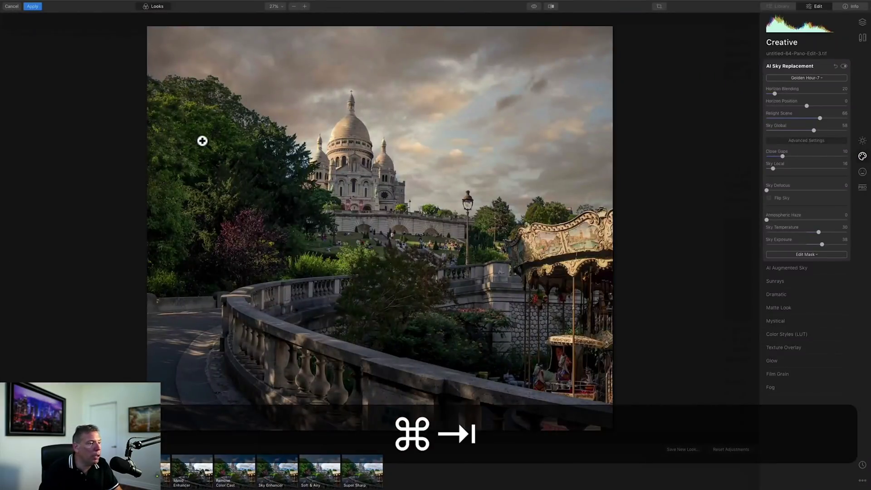
View Photoshop's result at 100% and pan to the trees beside the dome
click(182, 21)
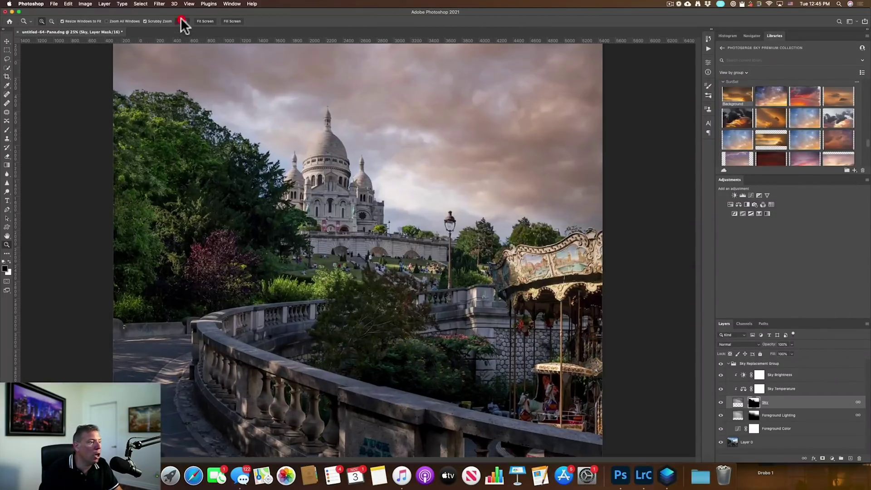
key(space)
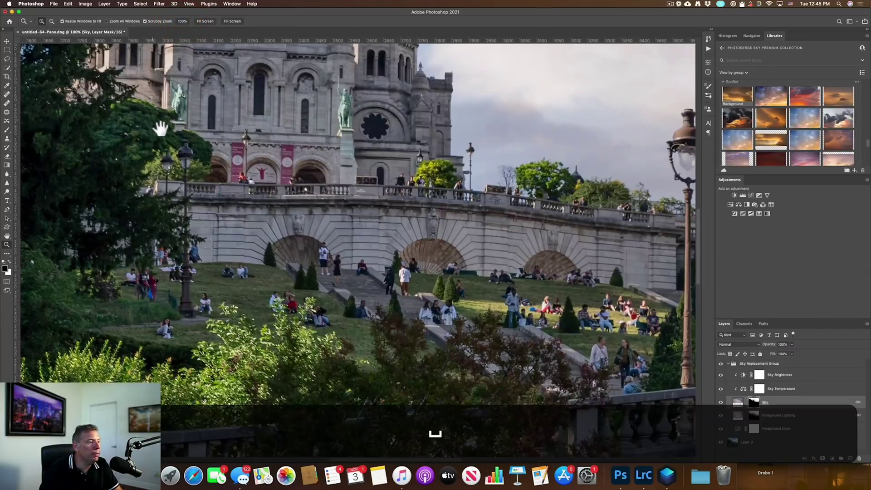
drag(160, 130, 418, 271)
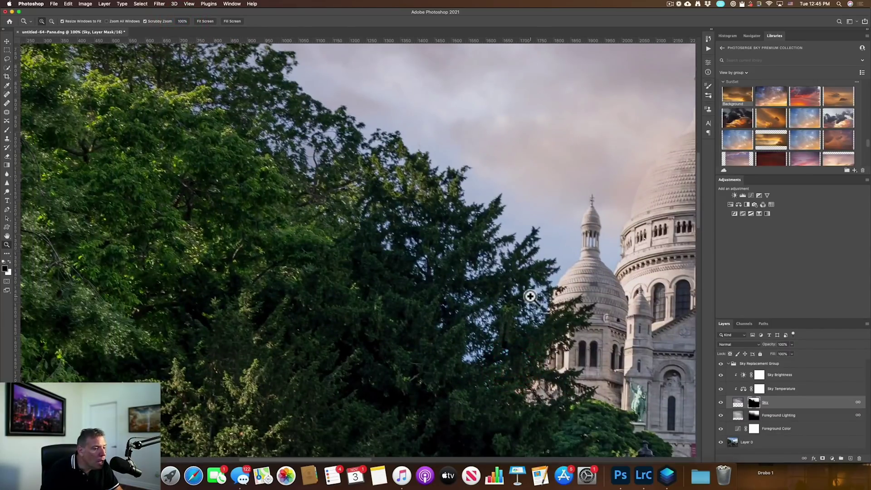
key(super+Tab)
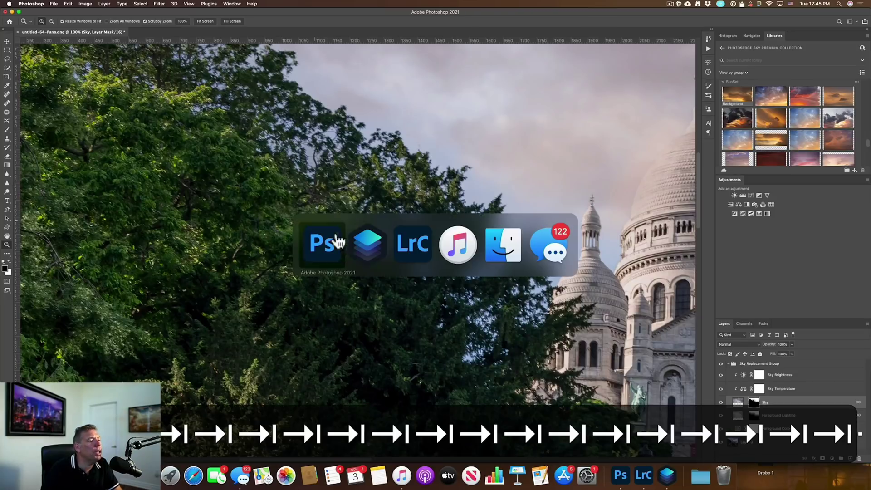
In Luminar 4, zoom to 100% and pan along the tree edges beside the dome
click(376, 251)
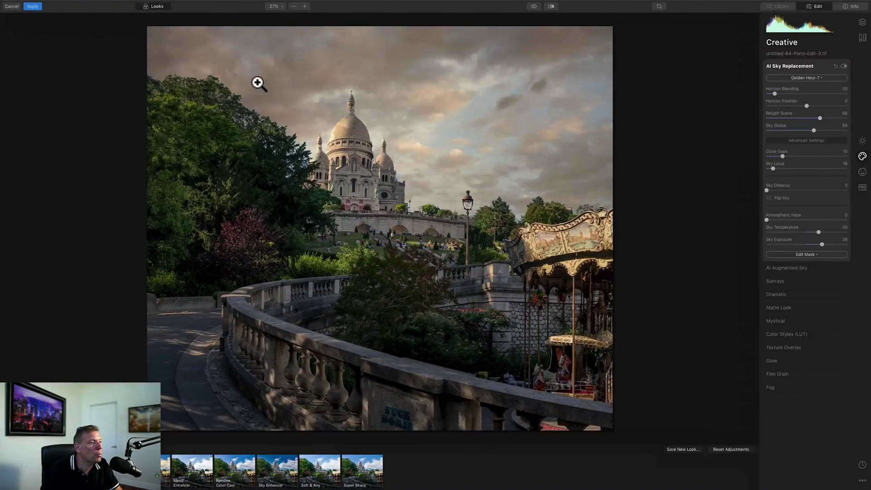
click(272, 6)
click(275, 39)
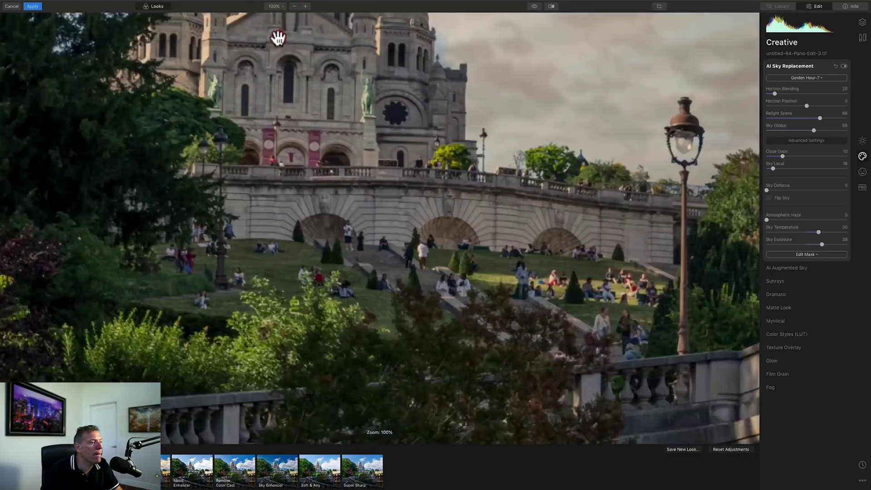
drag(278, 37, 552, 383)
drag(363, 205, 478, 295)
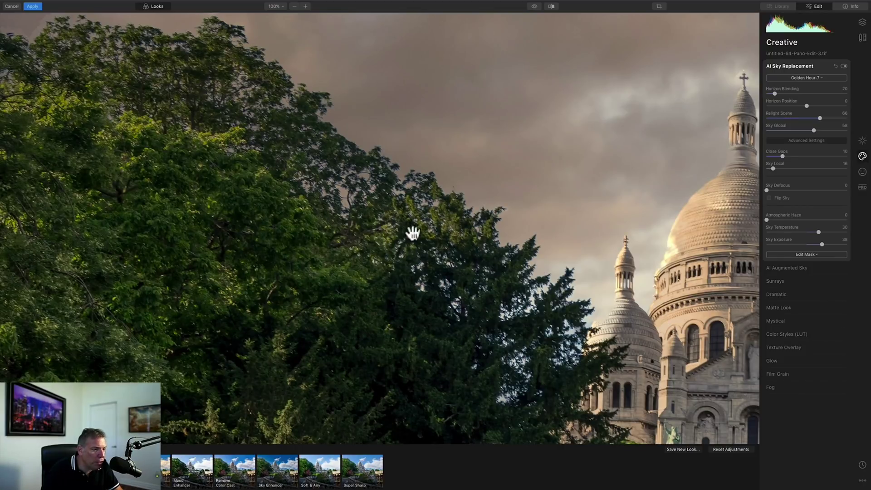
Return the Luminar view to fit the whole image at 27%
click(273, 6)
click(289, 39)
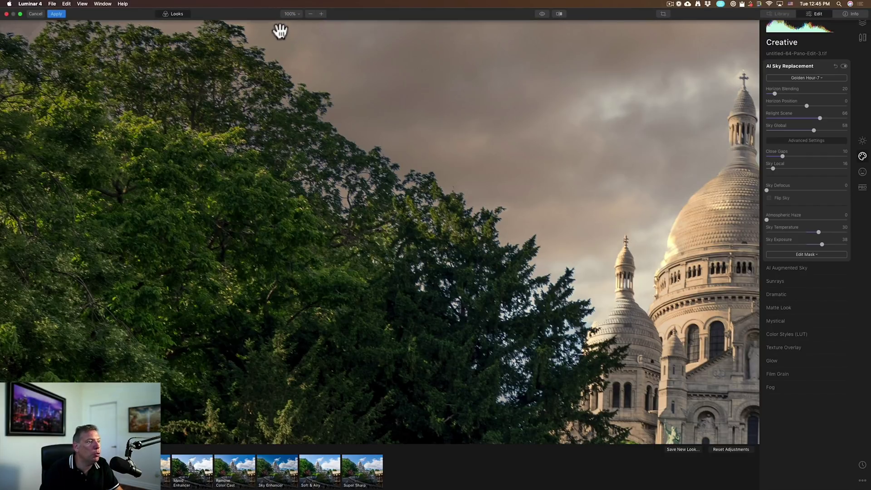
click(291, 14)
click(293, 23)
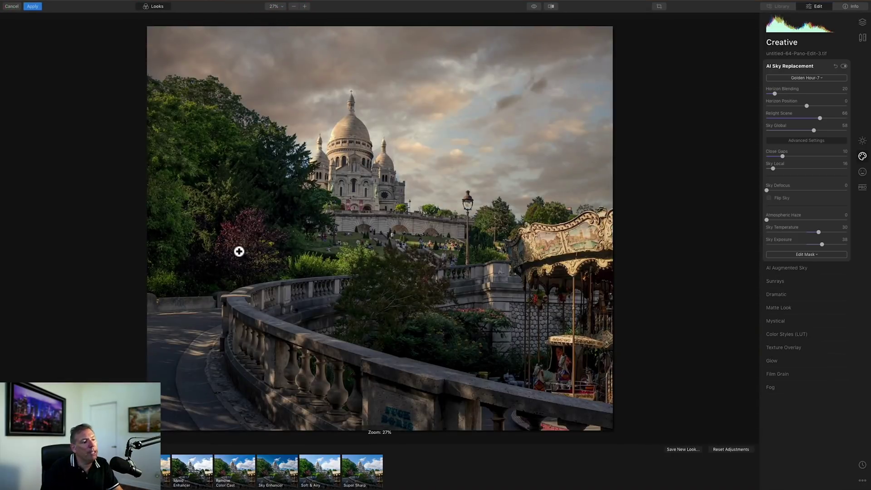
key(super+Tab)
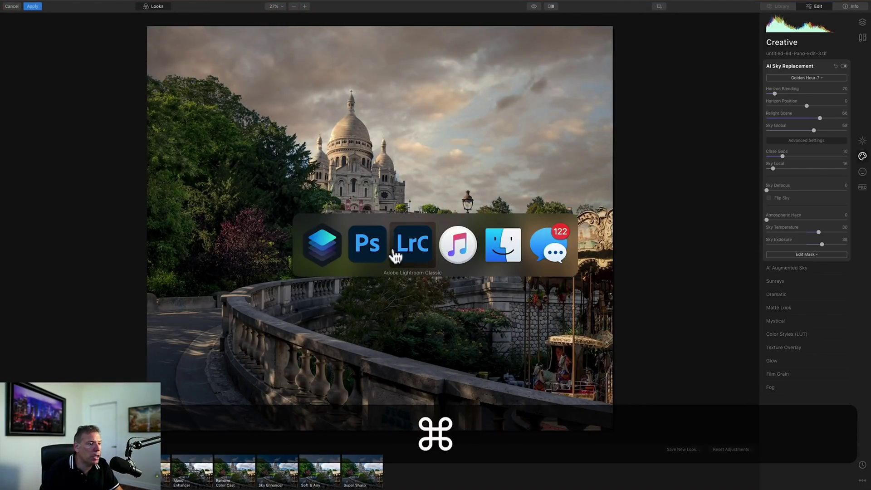
Open Sunset Provence 1-1.ARW from Lightroom Classic in Photoshop 2021
click(414, 251)
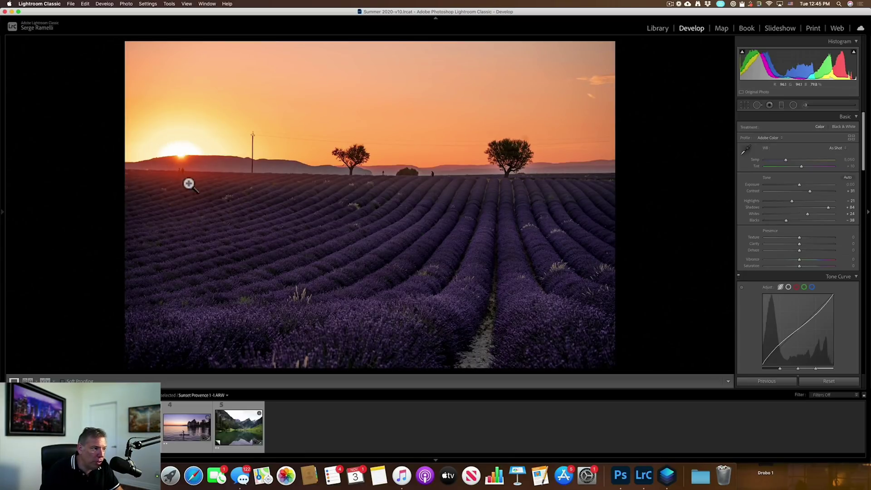
right_click(132, 424)
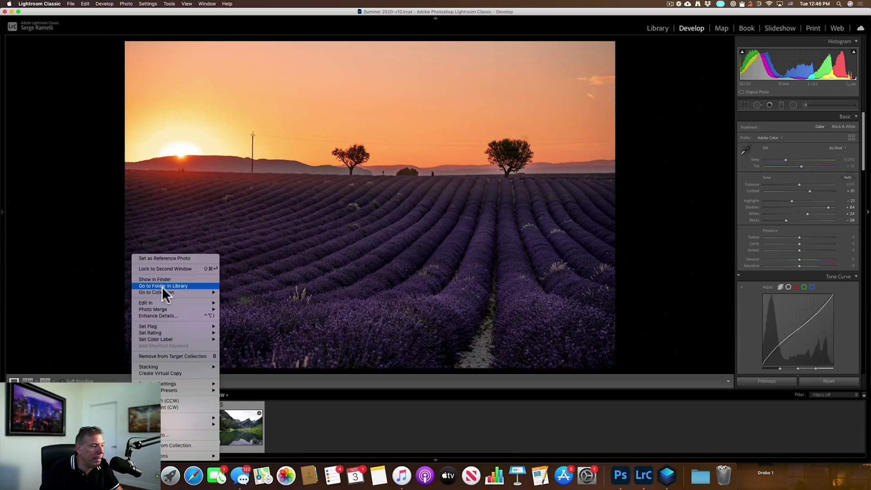
mouse_move(168, 302)
click(274, 303)
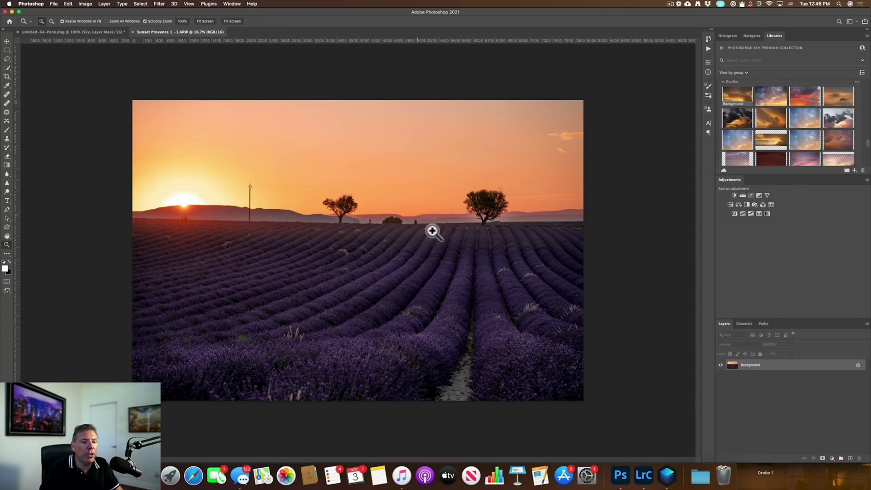
Start Sky Replacement and pick the fiery orange cloudy sunset preset from the Serge group
click(68, 5)
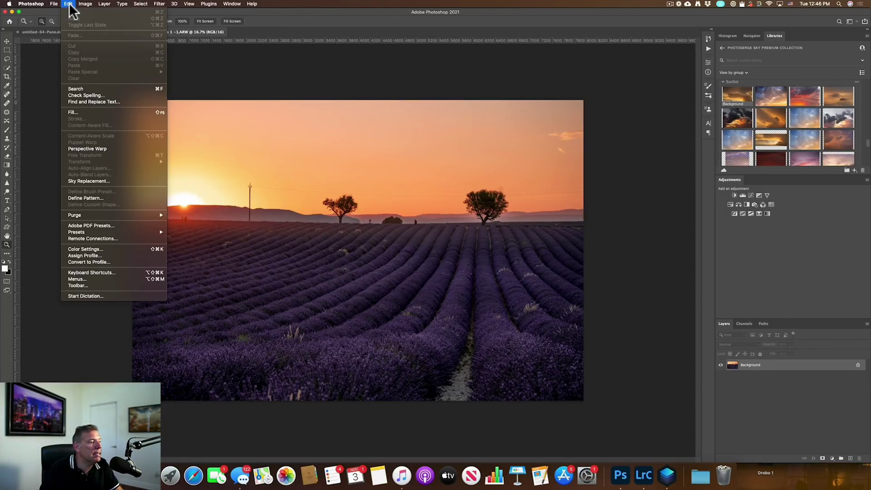
click(121, 181)
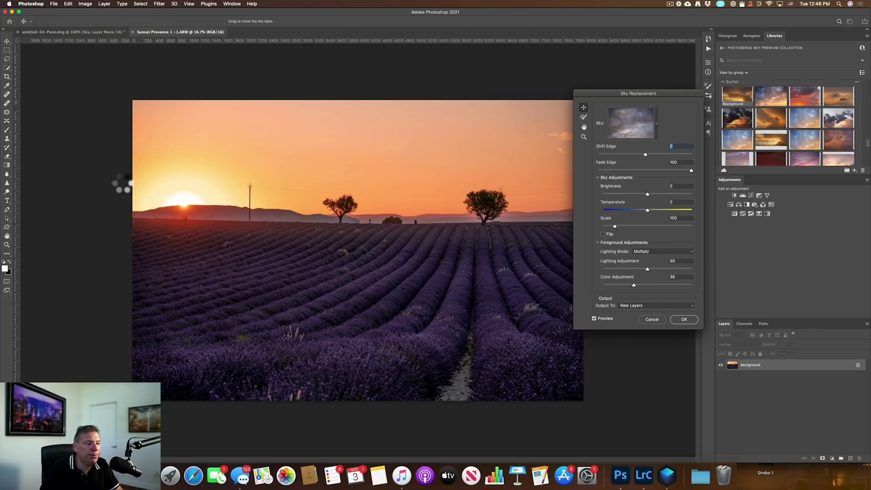
click(617, 127)
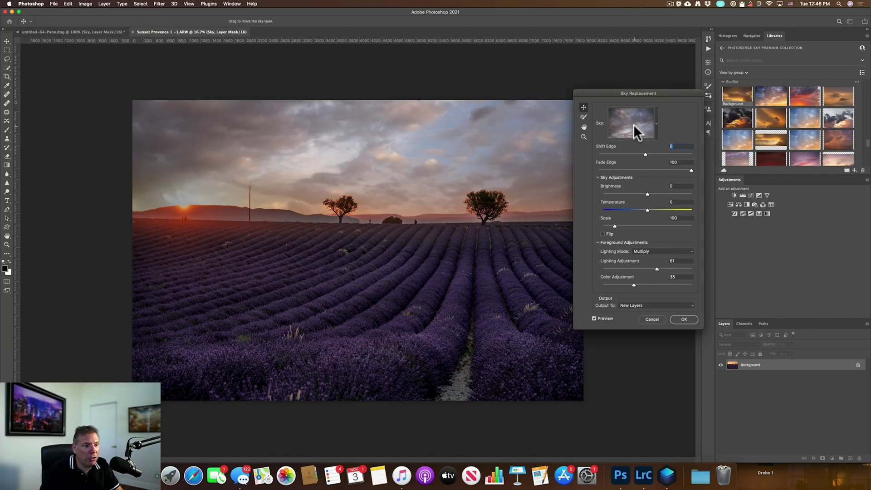
click(633, 124)
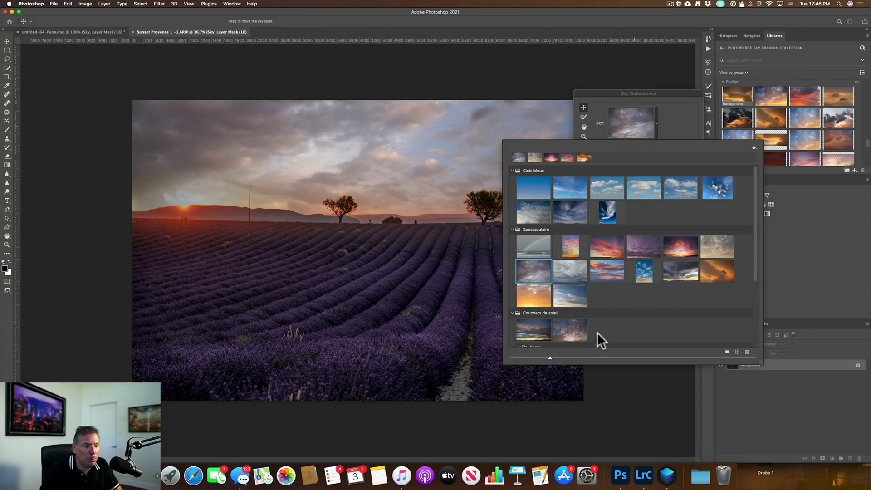
scroll(753, 308, down, 5)
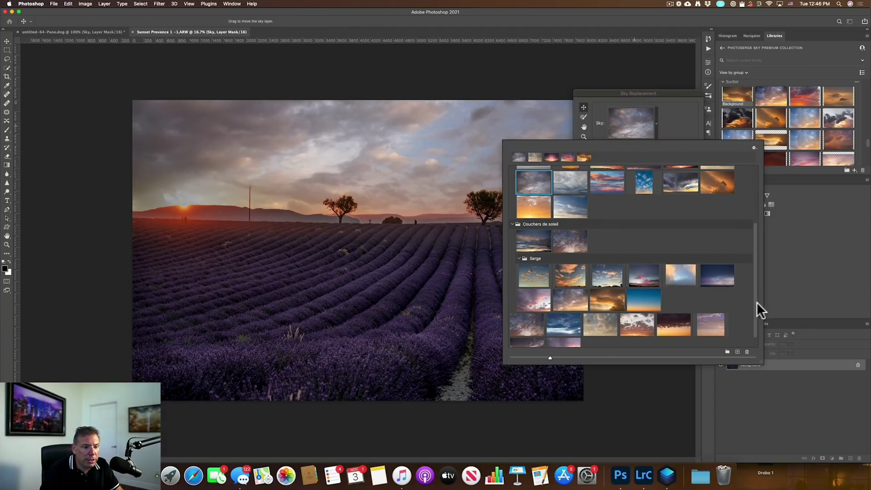
scroll(758, 320, down, 1)
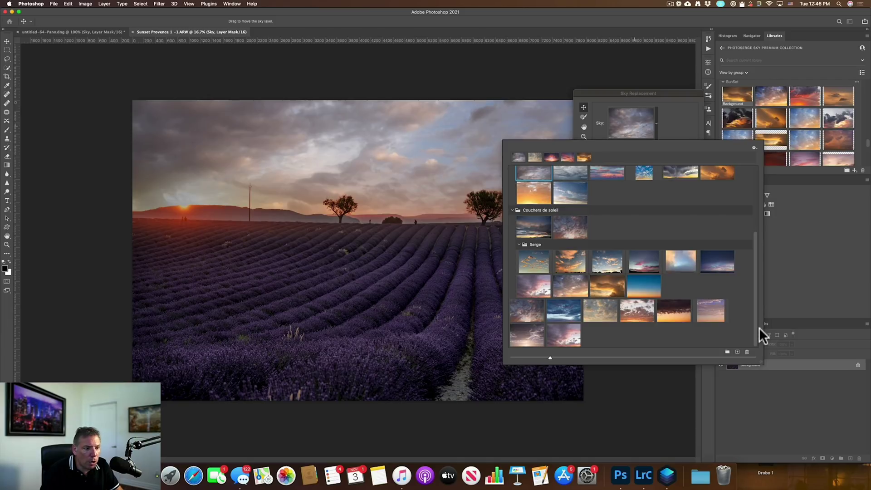
click(637, 311)
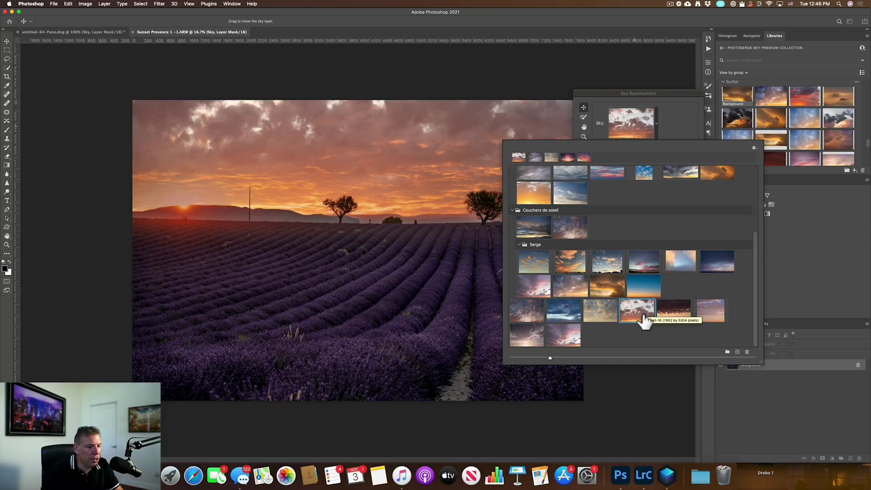
Apply the sky replacement and select the Sky layer's mask
click(607, 96)
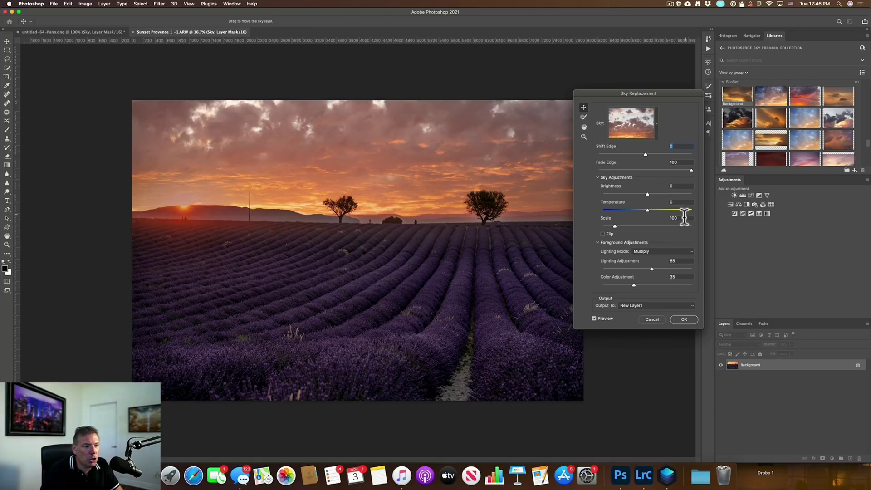
click(683, 320)
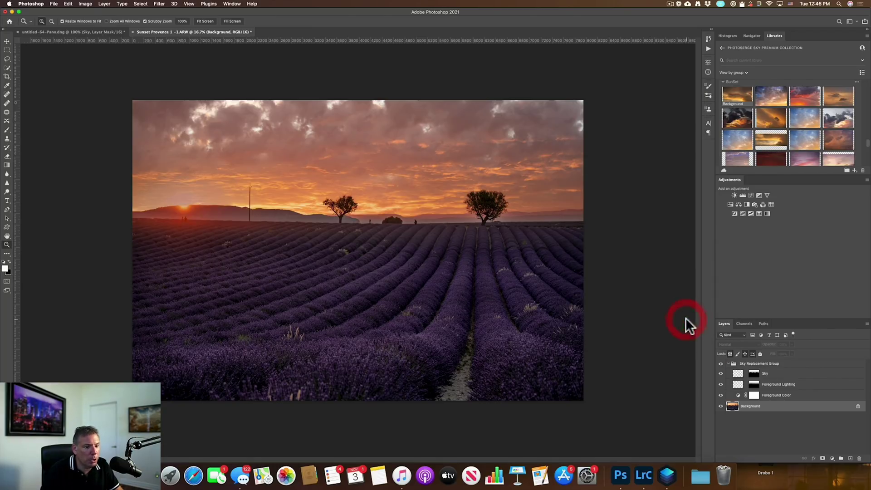
click(754, 372)
click(175, 202)
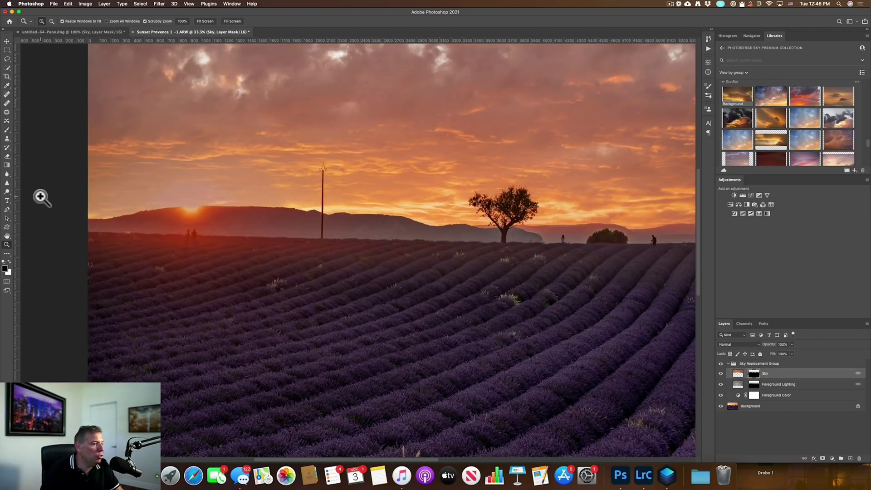
key(alt)
alt+click(754, 373)
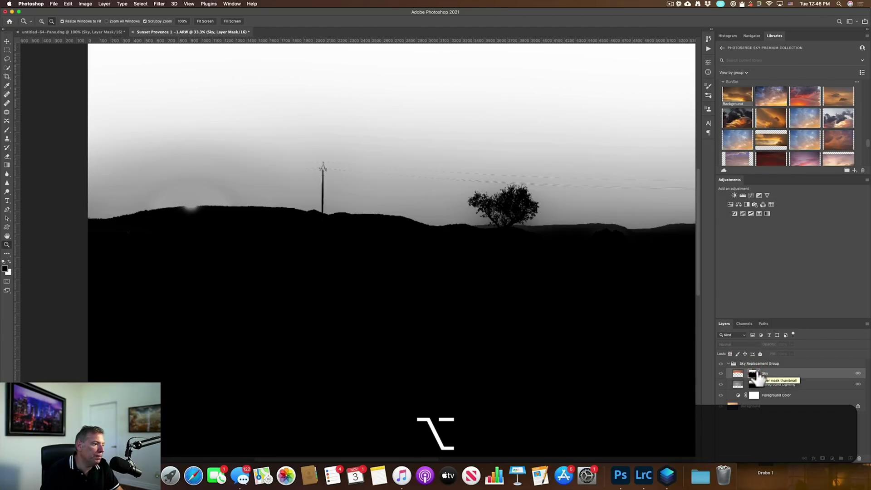
alt+click(756, 375)
alt+click(756, 374)
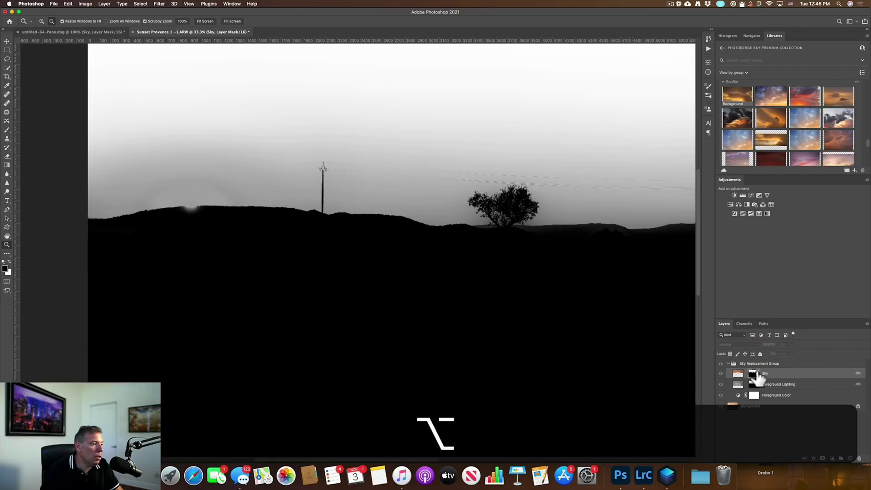
alt+click(756, 375)
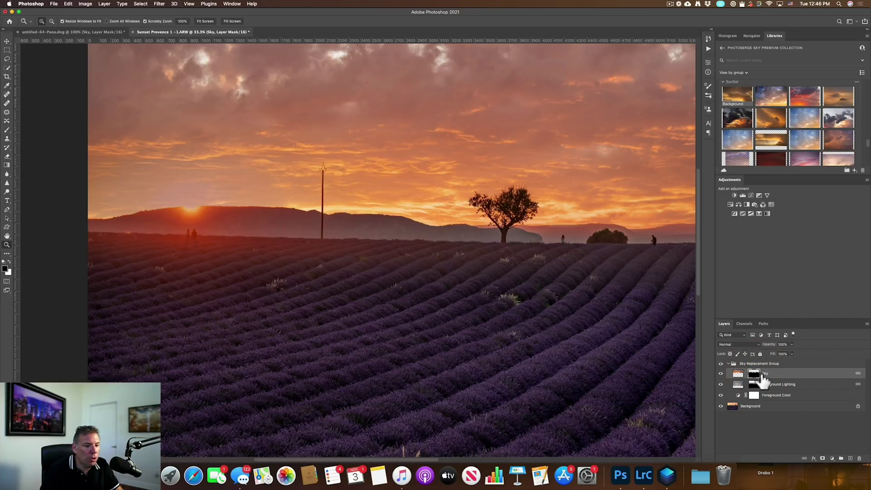
Set the Dodge tool to the Highlights range with a brush of about 755 px
click(7, 192)
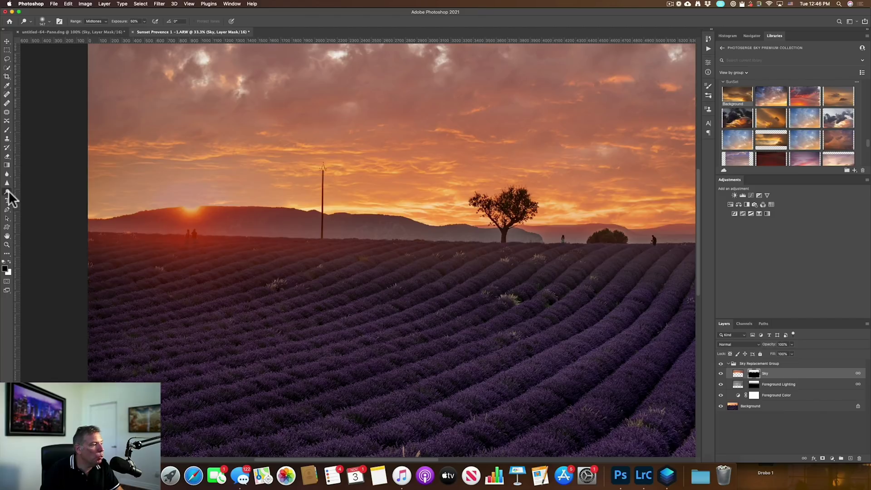
click(34, 191)
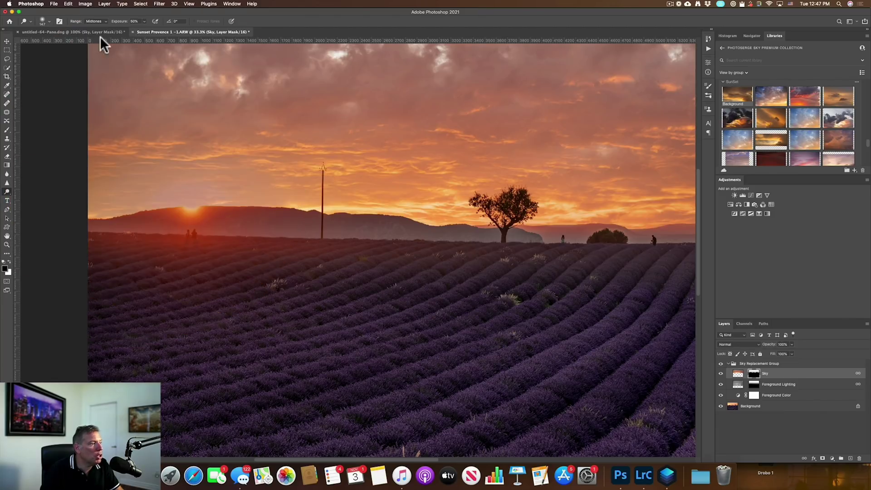
click(95, 21)
click(94, 26)
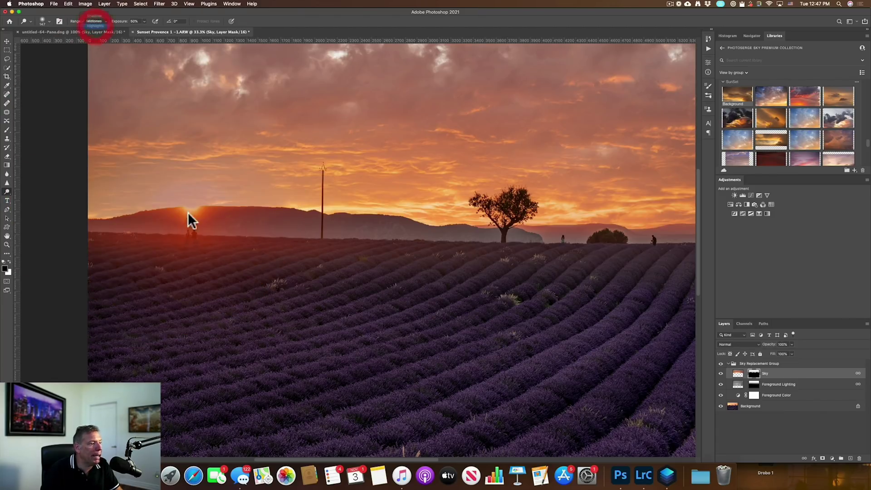
mouse_move(196, 183)
mouse_down()
mouse_move(204, 188)
mouse_move(171, 130)
mouse_up()
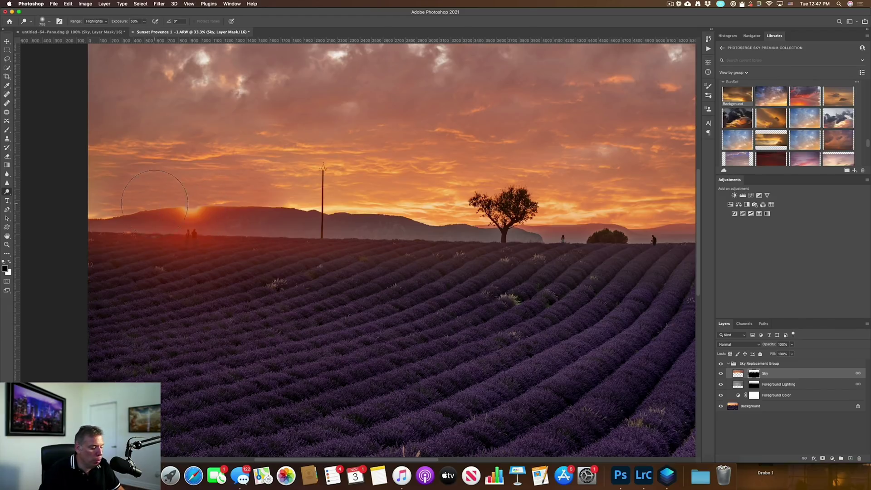
Dodge the Sky mask around the sun at 14% exposure
key(alt)
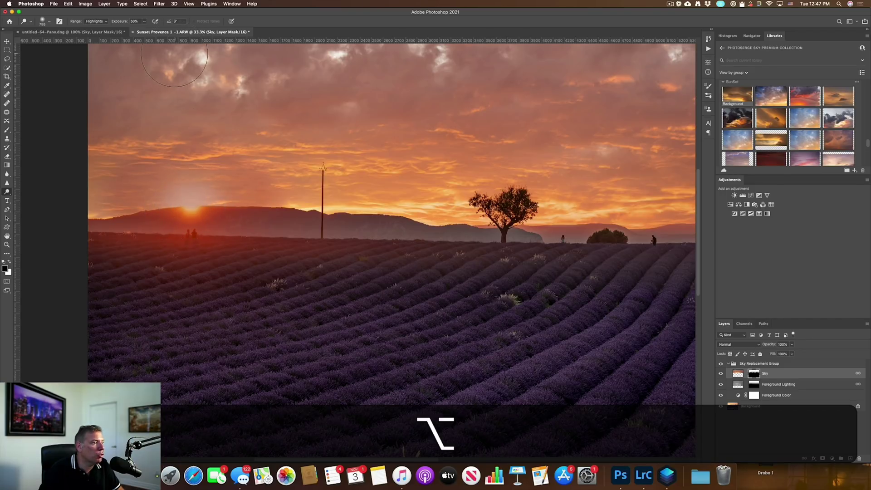
click(144, 21)
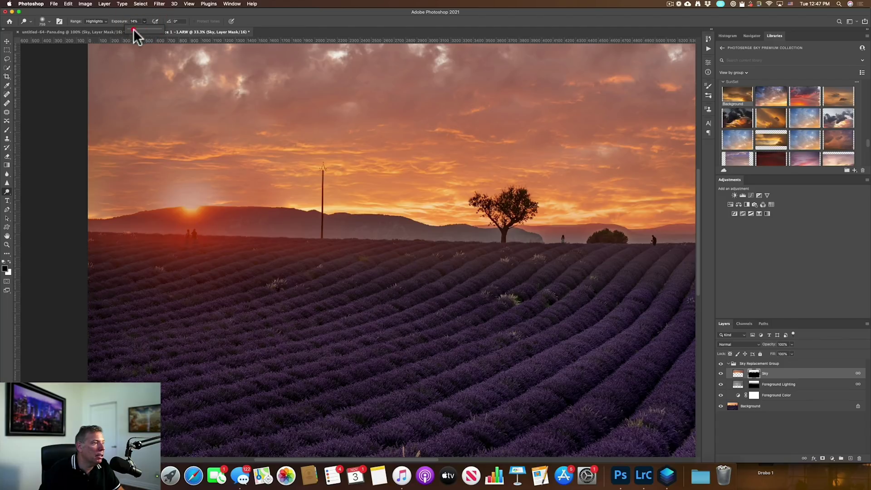
click(244, 188)
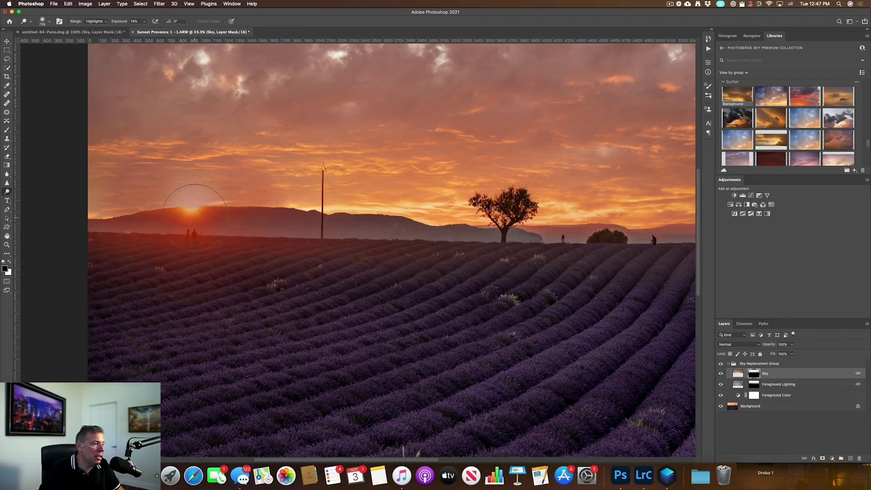
key(alt)
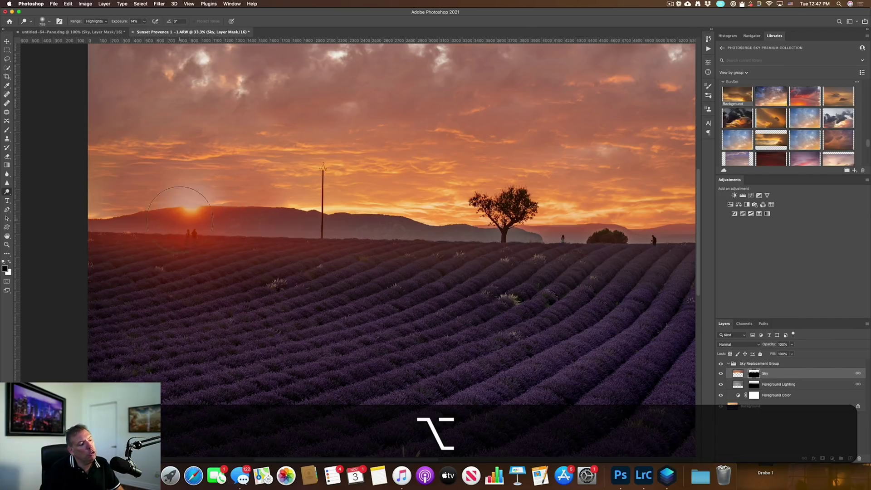
Zoom out to the whole photo, then back to 25% on the left sky
key(z)
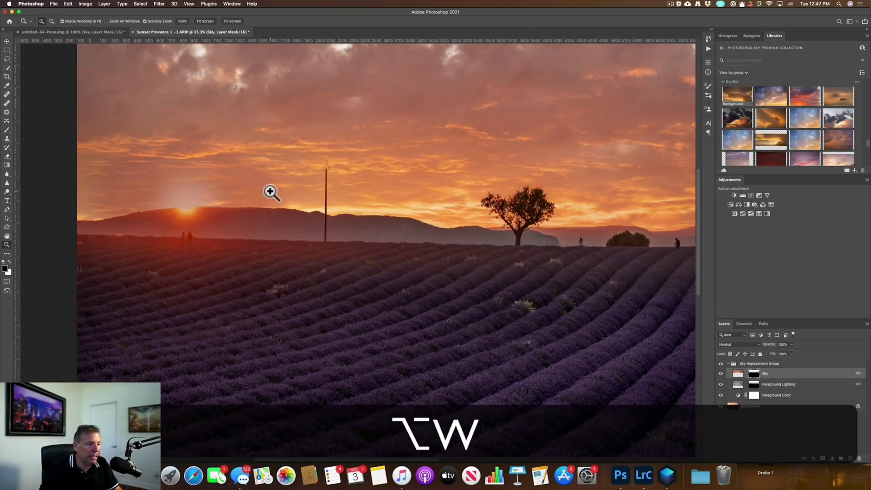
alt+click(338, 206)
alt+click(349, 199)
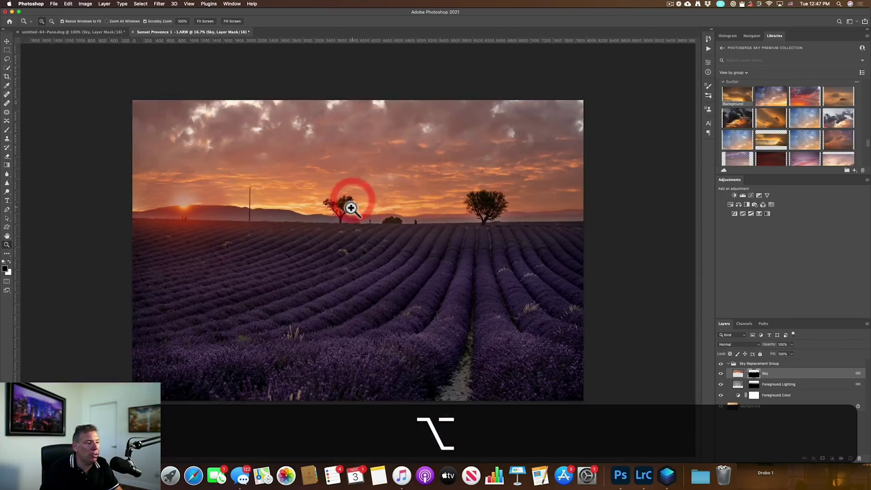
click(184, 187)
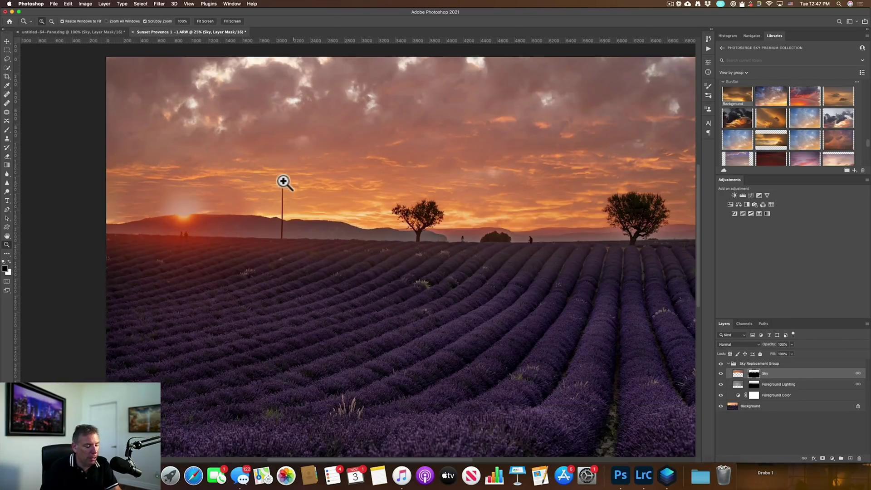
Dodge the mask again at 43% exposure, then zoom out to the whole photo
key(o)
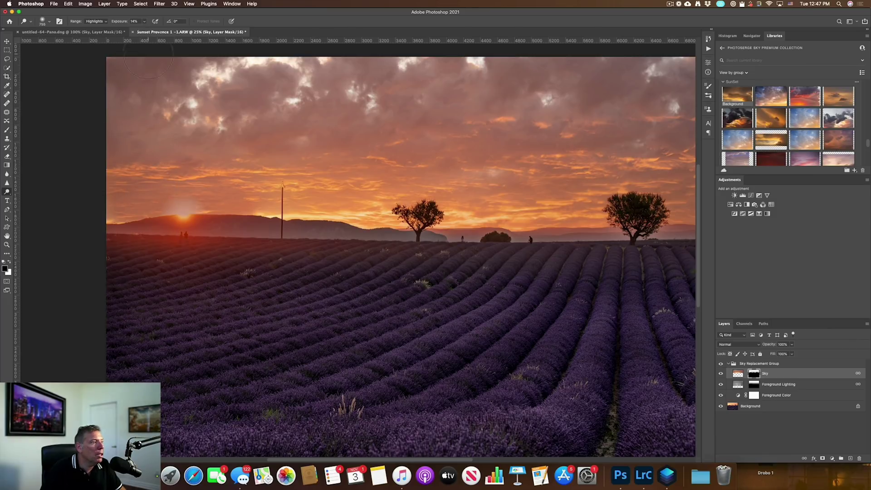
drag(144, 21, 156, 34)
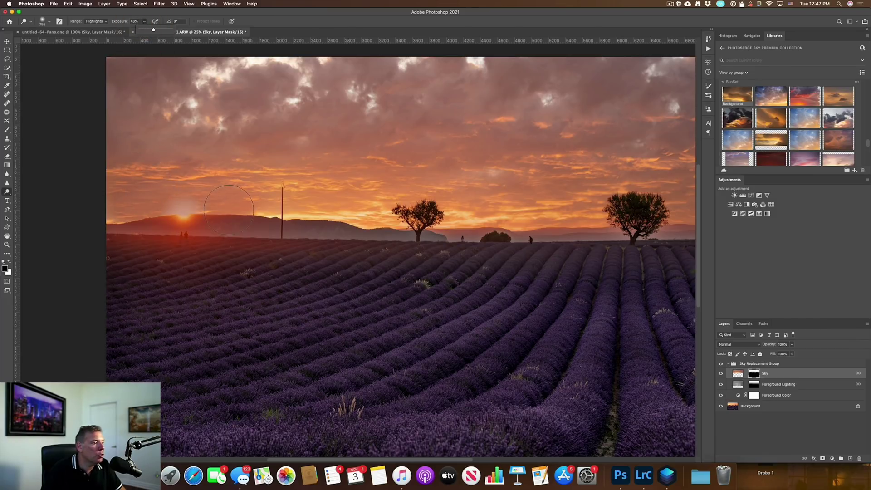
click(186, 209)
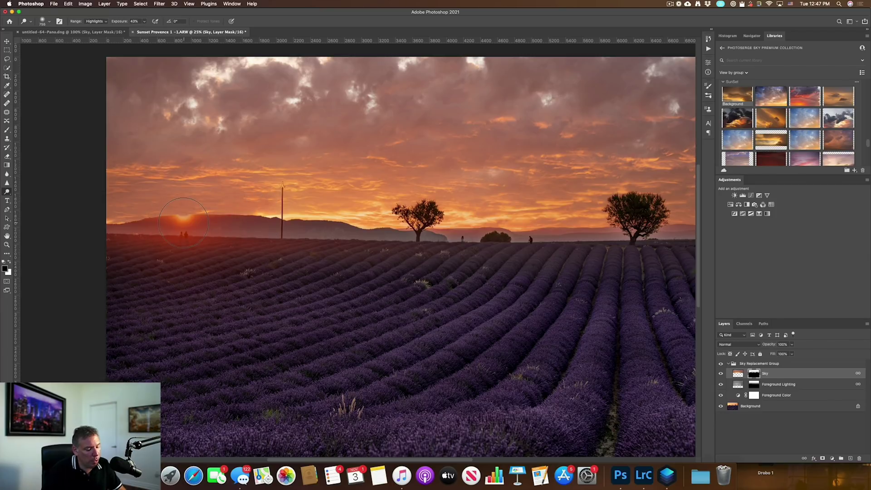
key(alt)
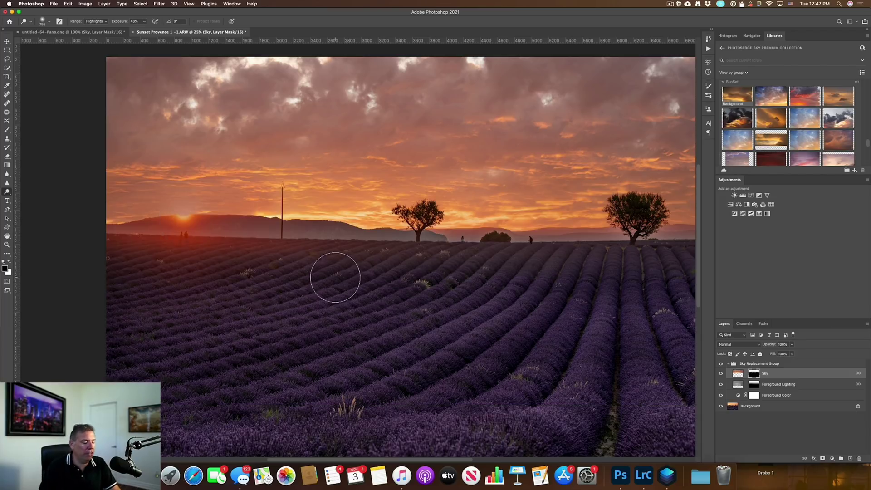
key(alt+w)
alt+click(388, 204)
Open the lavender-field sunset photo from Lightroom Classic's filmstrip in Luminar 4 as Sunset Provence 1-1-Edit-2.tif
key(super+Tab)
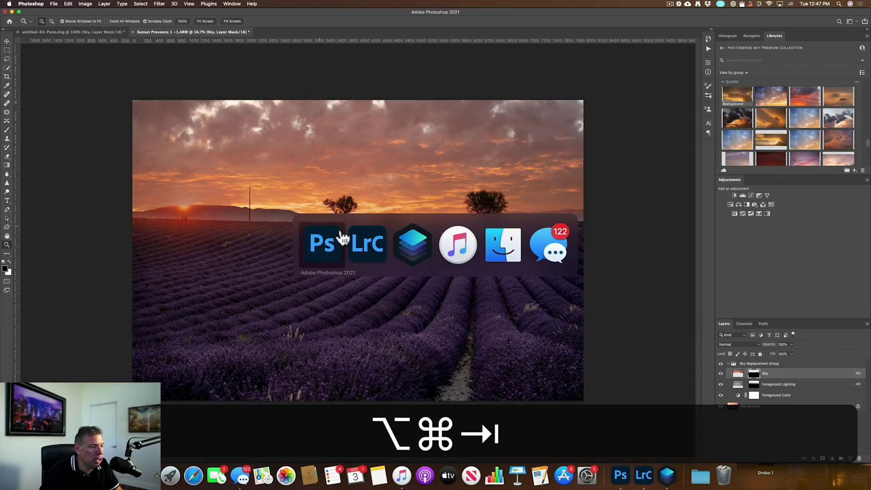
click(373, 243)
right_click(127, 426)
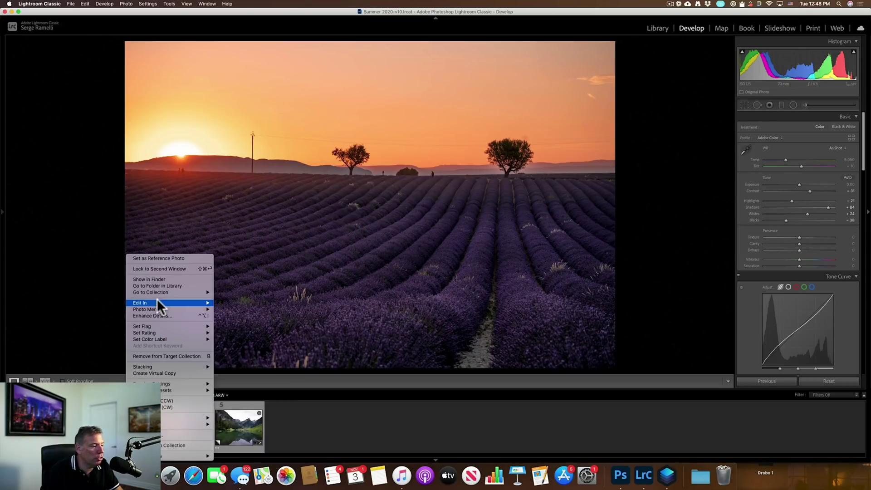
mouse_move(157, 302)
click(243, 320)
key(Return)
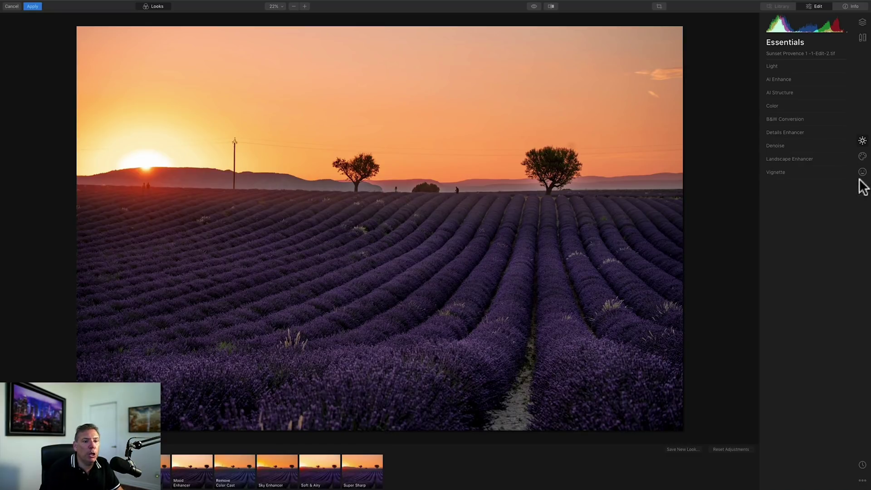
Replace the sky with the custom Sunset-16 image using Creative > AI Sky Replacement
click(863, 156)
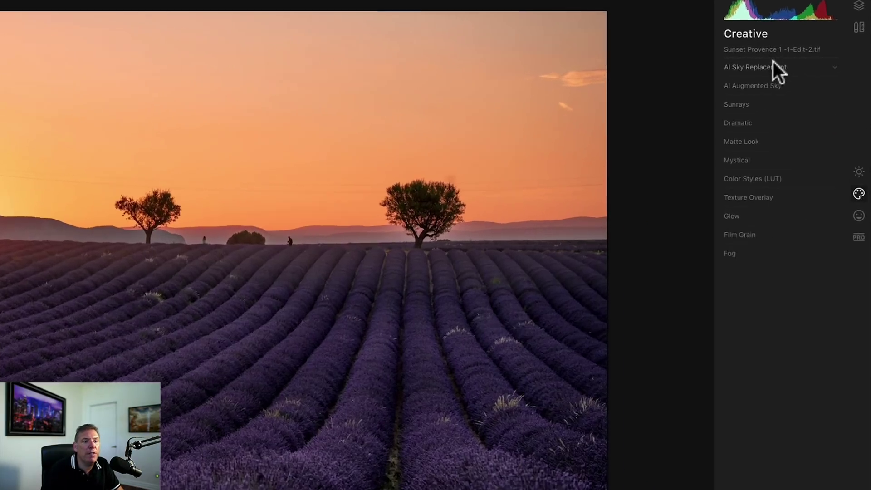
click(775, 67)
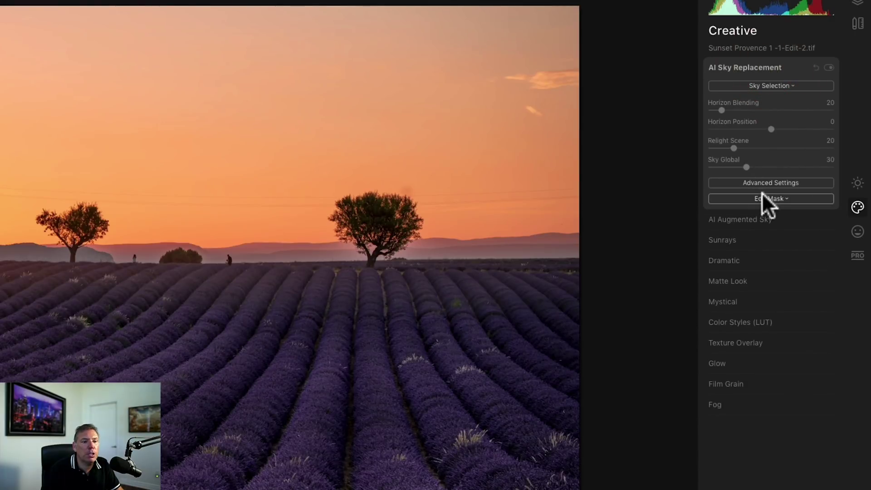
click(772, 86)
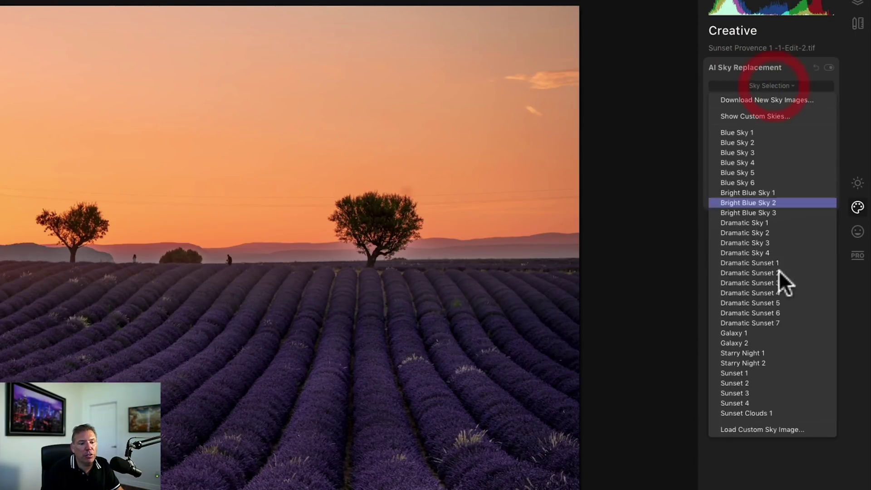
click(780, 429)
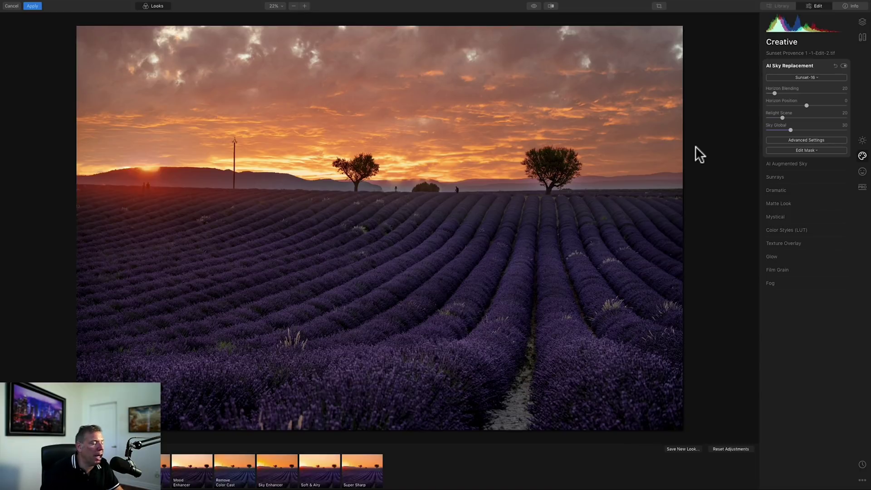
Inspect the hills and pole at 100% and raise Close Gaps to 23
click(151, 165)
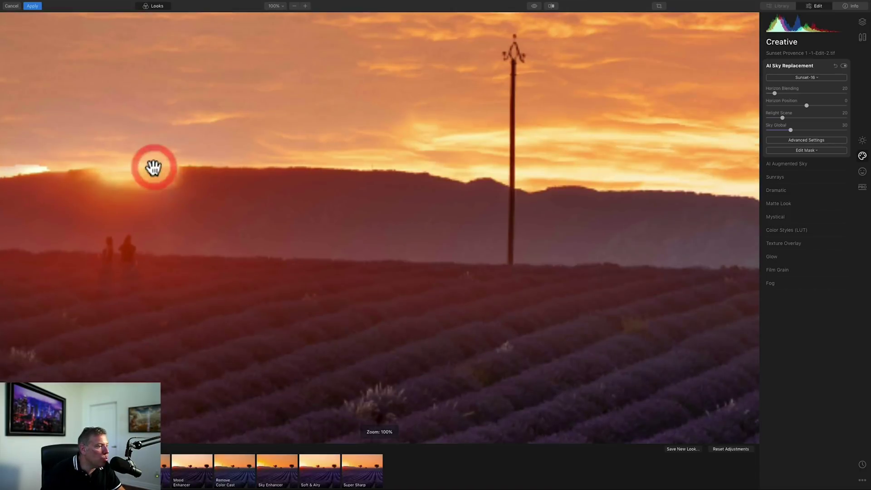
click(215, 142)
click(202, 144)
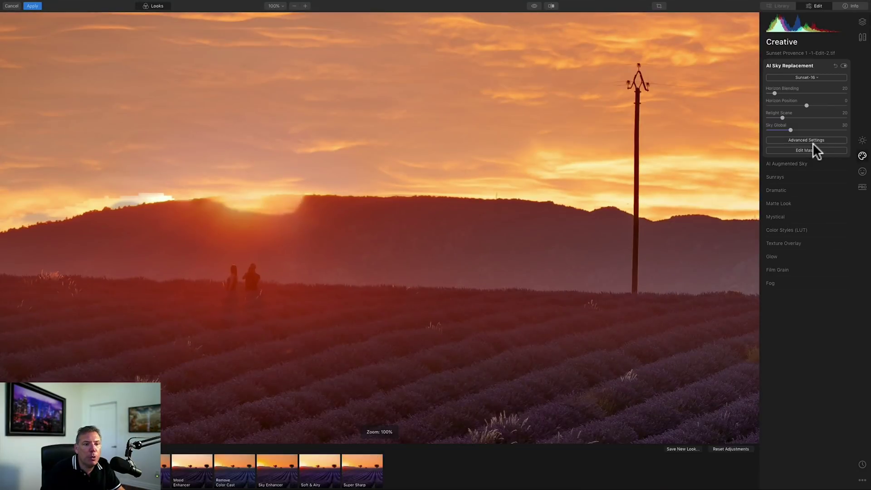
click(814, 139)
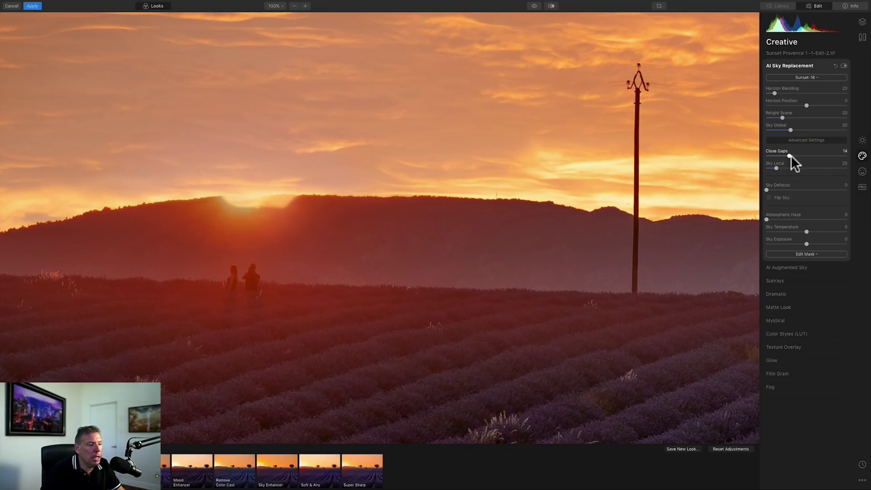
drag(790, 155, 800, 155)
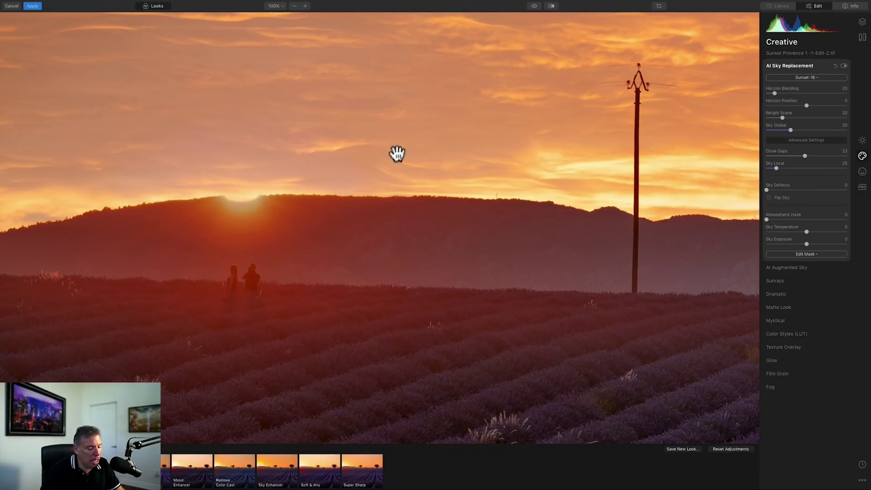
key(super+Tab)
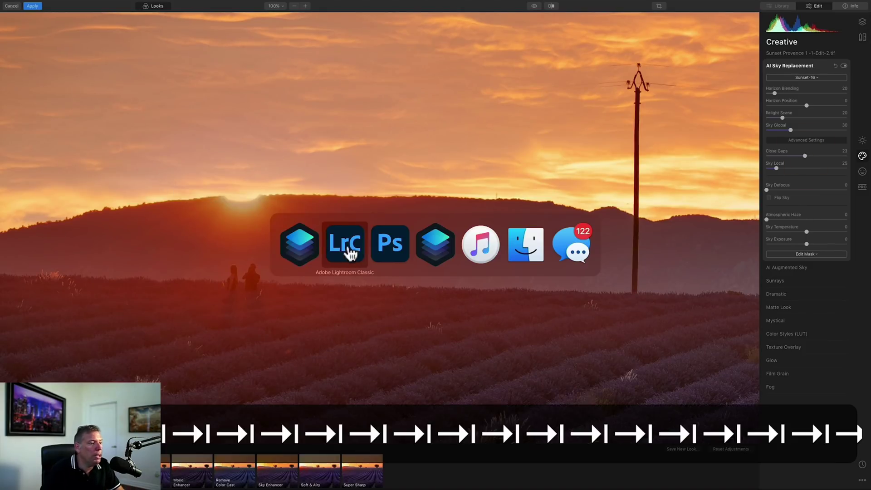
View Photoshop's image at 100%, panned to the sun glow and the pole
click(389, 249)
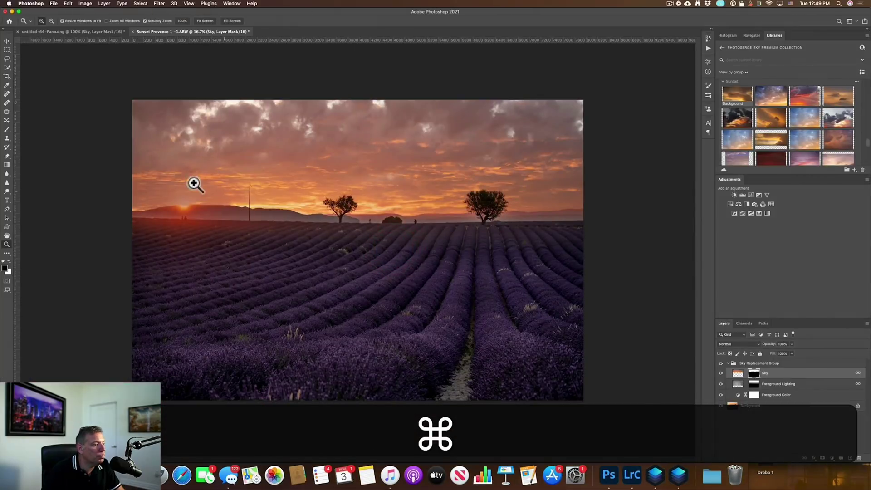
click(182, 21)
key(space)
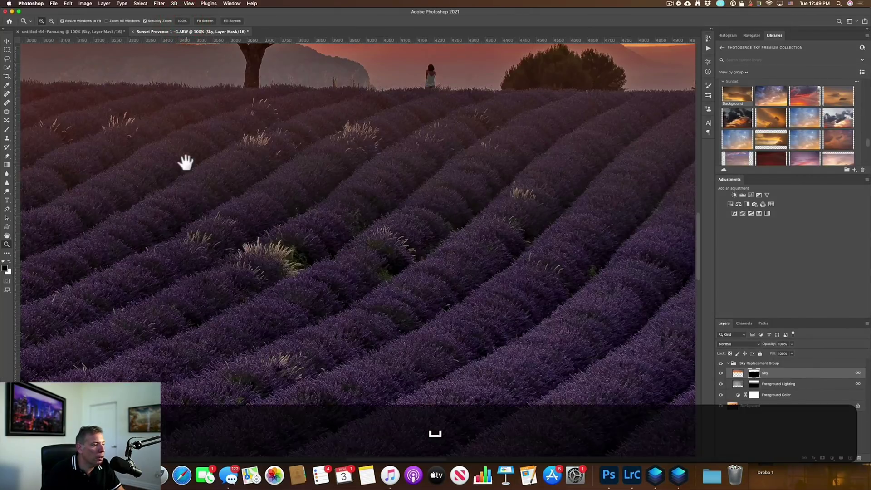
drag(186, 162, 579, 387)
drag(486, 311, 637, 254)
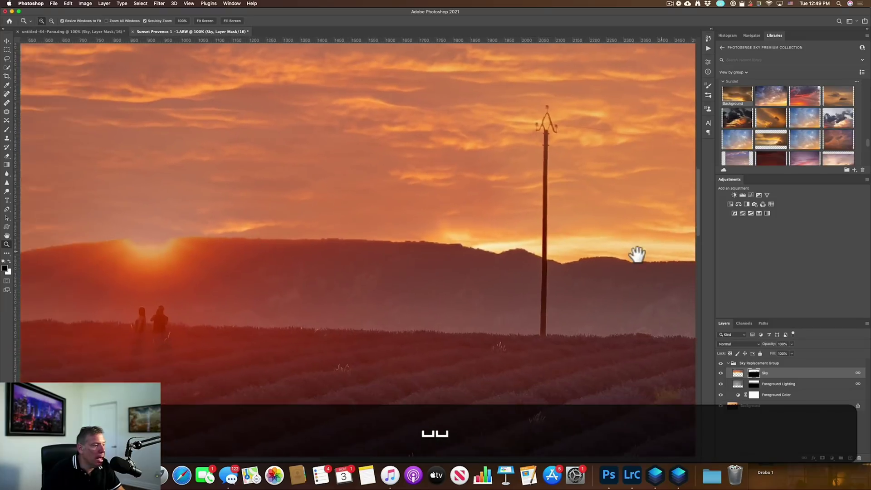
click(462, 275)
Compare Photoshop's sky blend against Luminar's Sunset-16 result by switching between them
key(super+Tab)
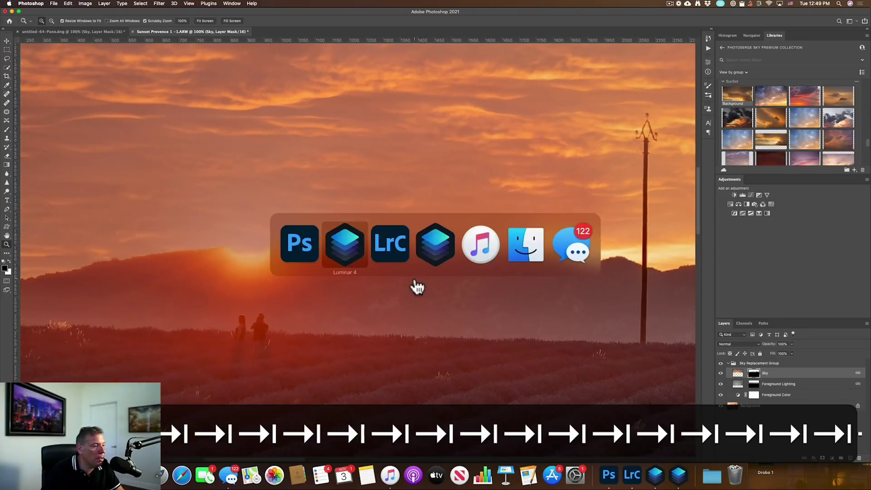
key(super+Tab)
click(388, 256)
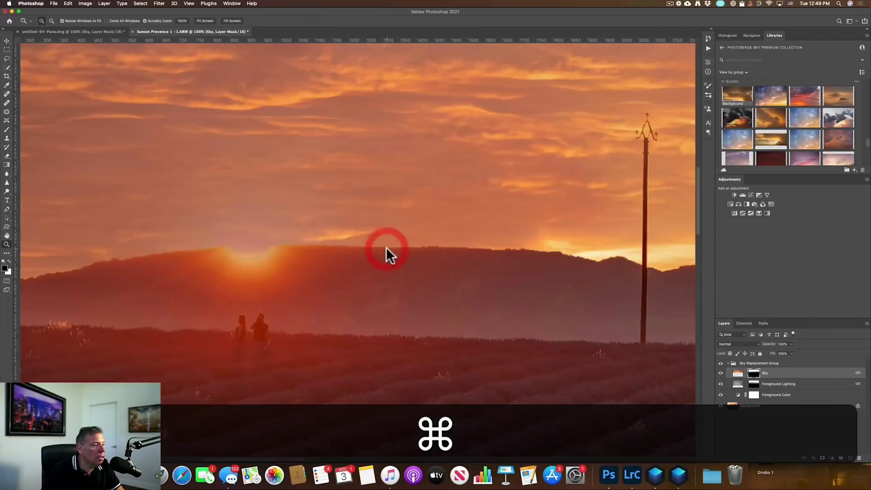
key(super+Tab)
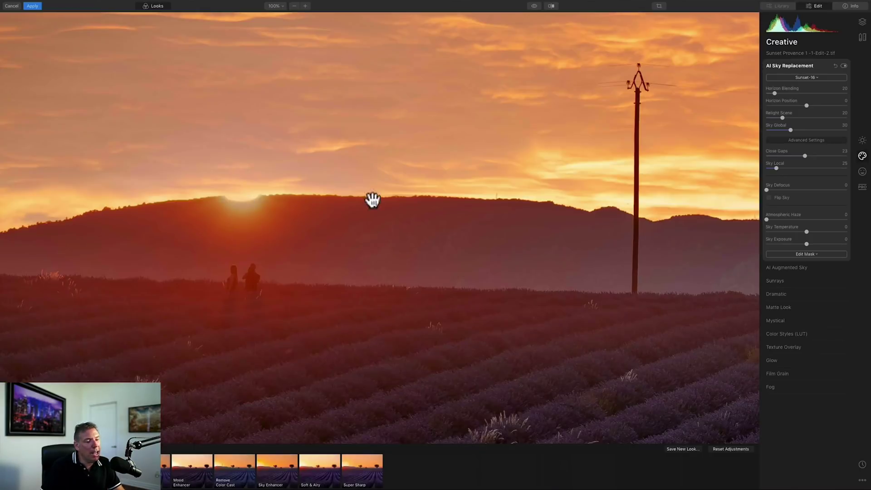
Fit the Luminar photo to the view and raise Relight Scene from 49 to 64
alt+click(438, 233)
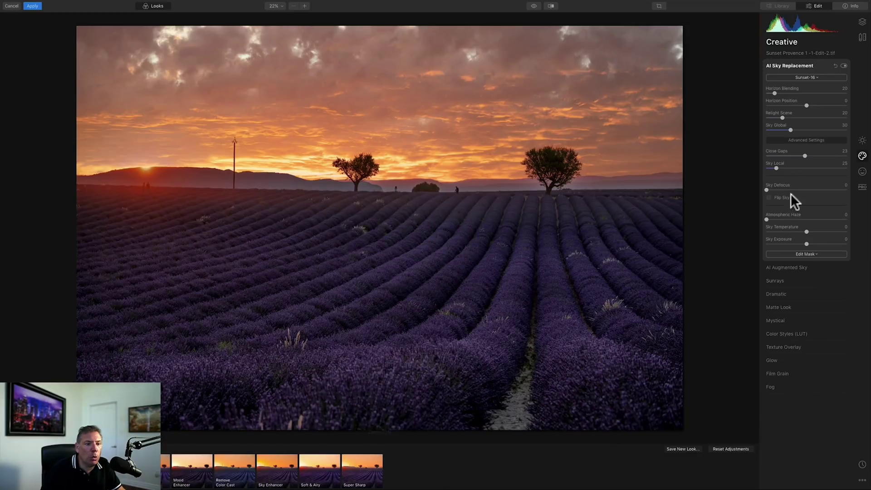
click(806, 117)
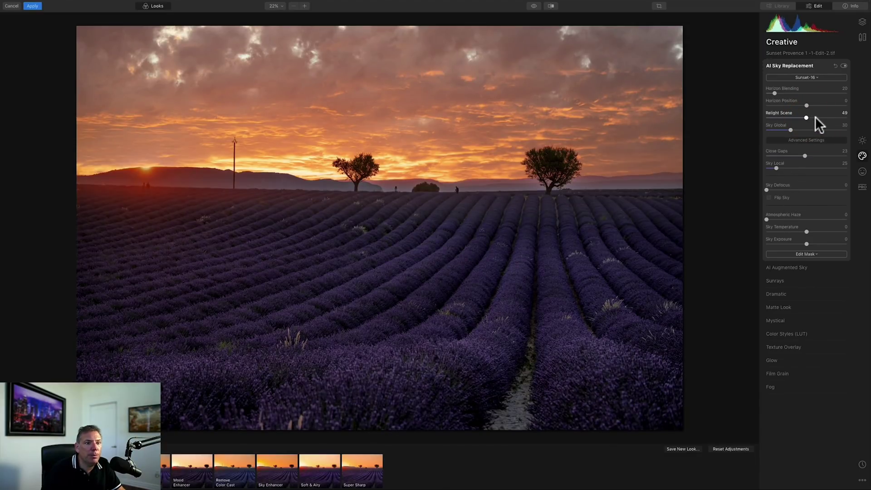
click(818, 117)
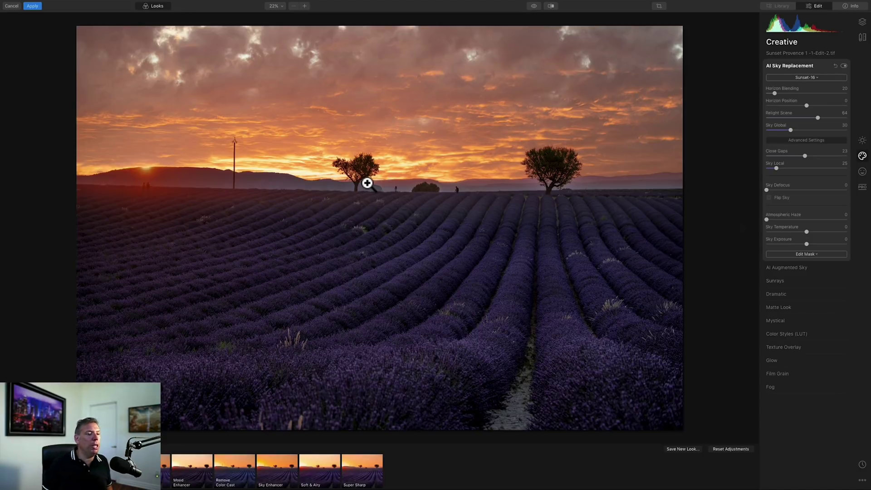
key(super+Tab)
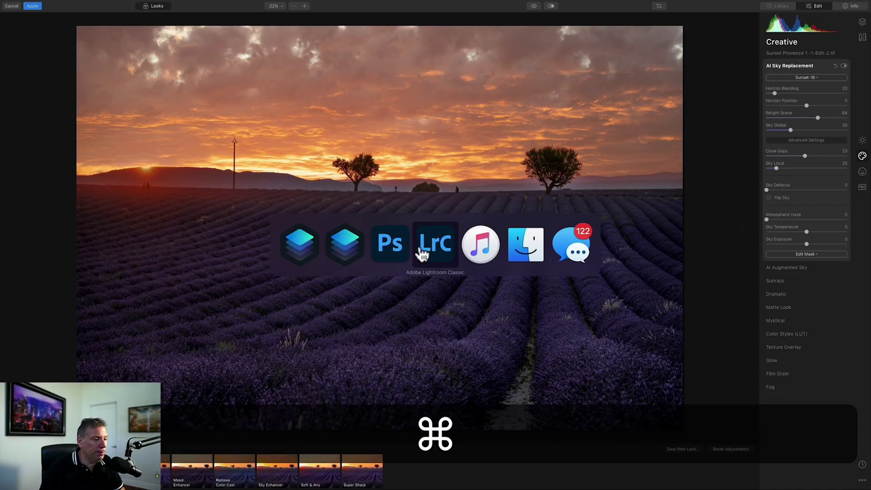
Open filmstrip thumbnail 5, the castle photo with the paddleboarder, from Lightroom Classic in Photoshop 2021
click(435, 251)
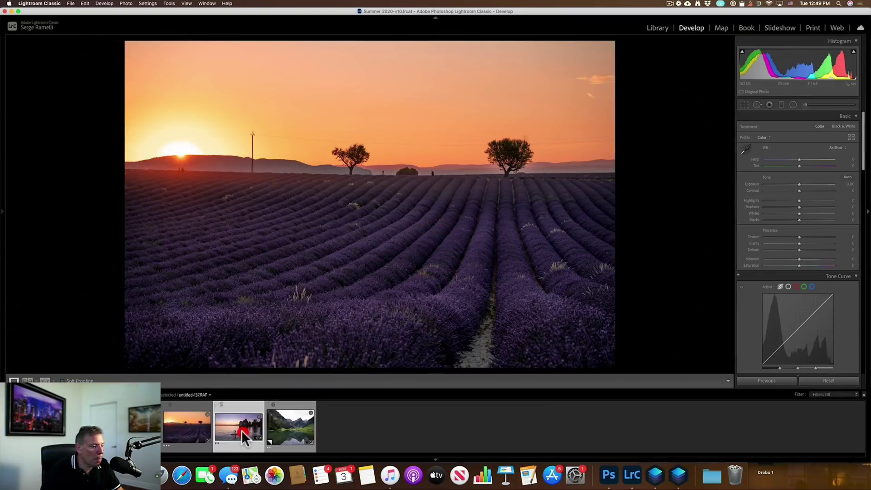
click(248, 433)
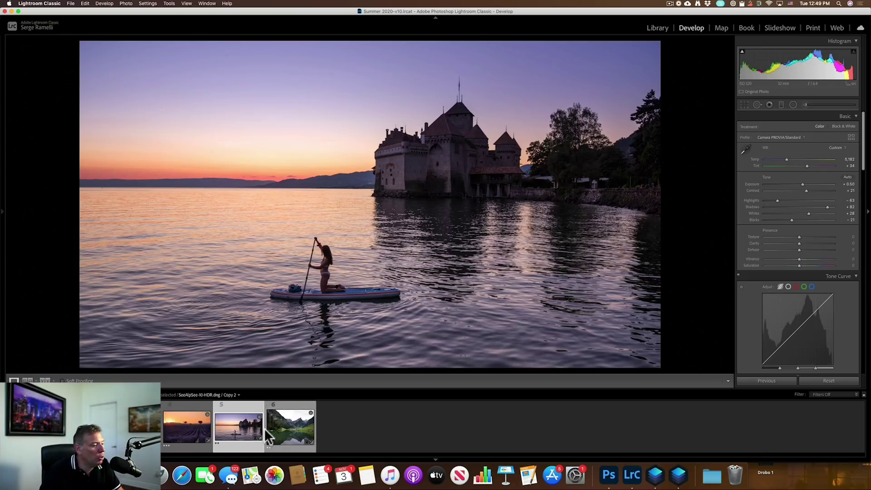
right_click(236, 415)
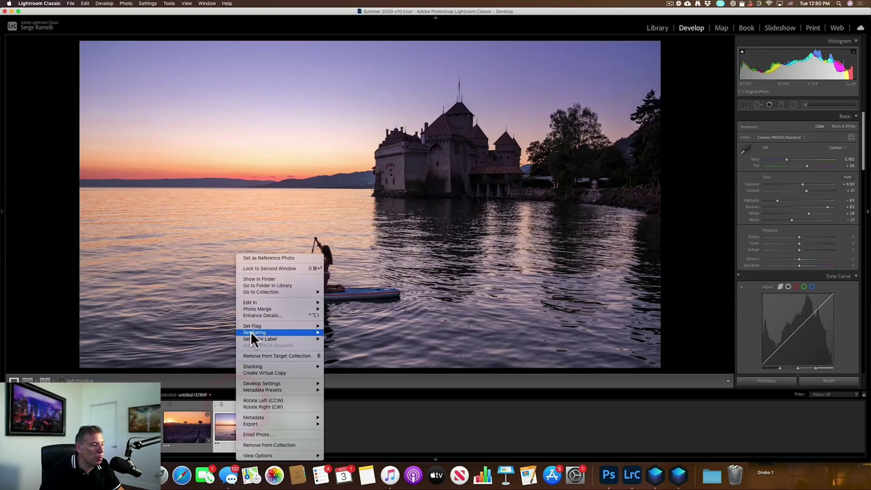
mouse_move(265, 302)
click(402, 302)
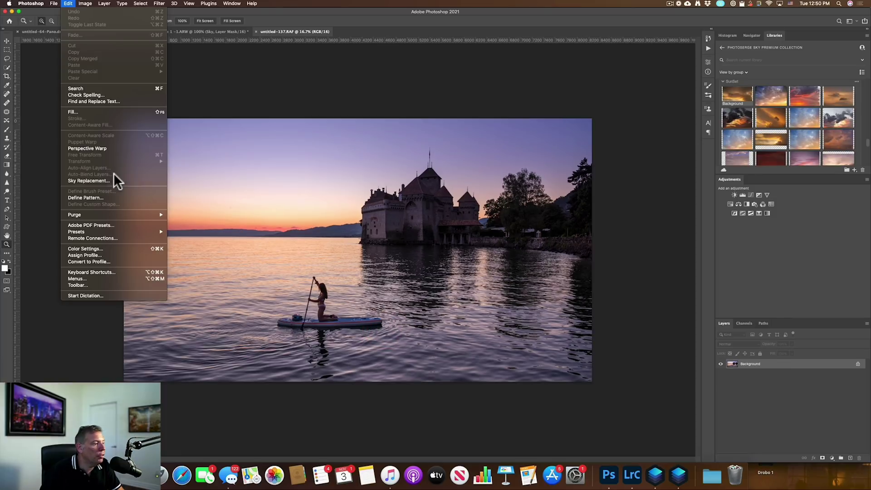
Replace the castle photo's sky with a flipped pink cloudy sunset, Lighting Adjustment 61, as new layers
click(115, 180)
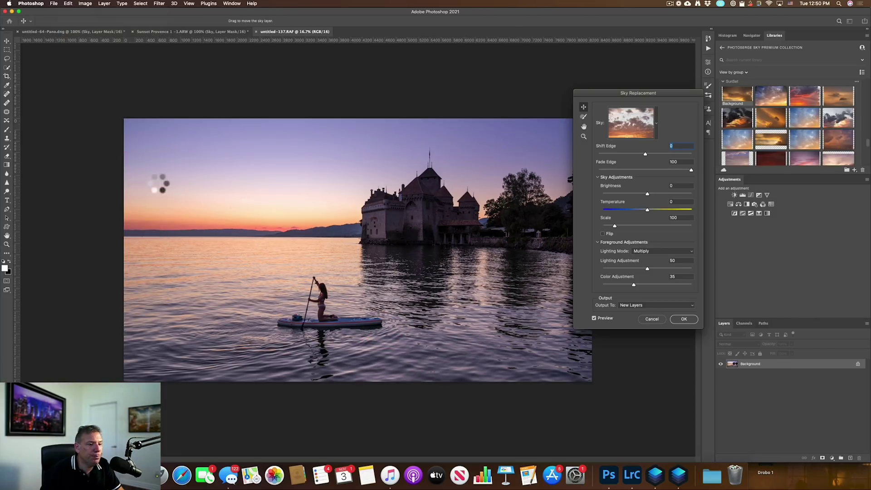
click(631, 123)
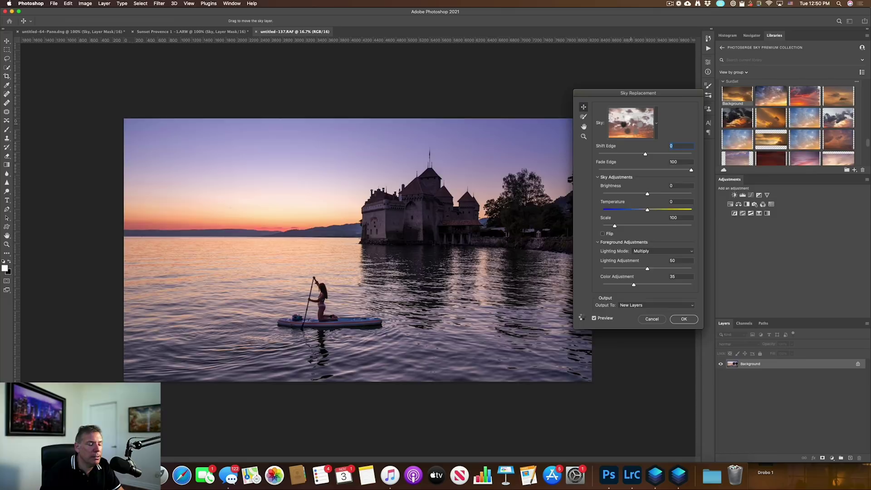
click(533, 285)
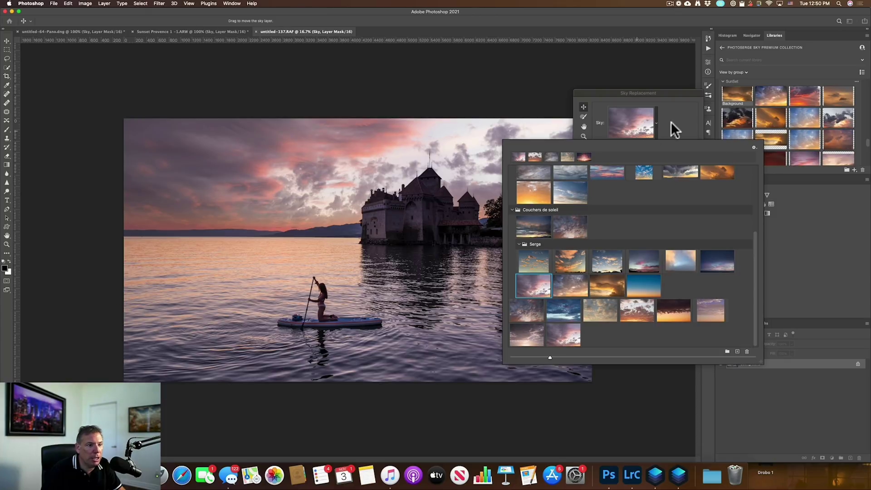
click(636, 128)
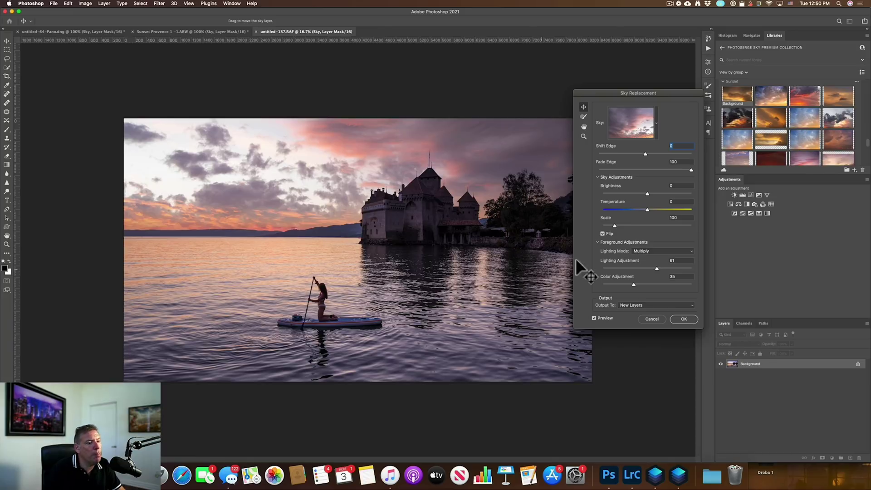
click(568, 74)
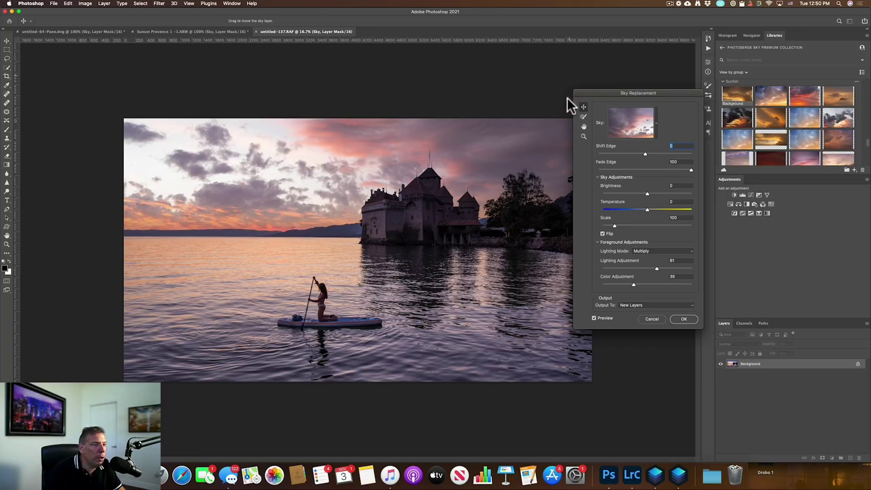
click(684, 319)
Inspect the horizon at 100% across the castle base, mountains and water, then zoom back out
key(z)
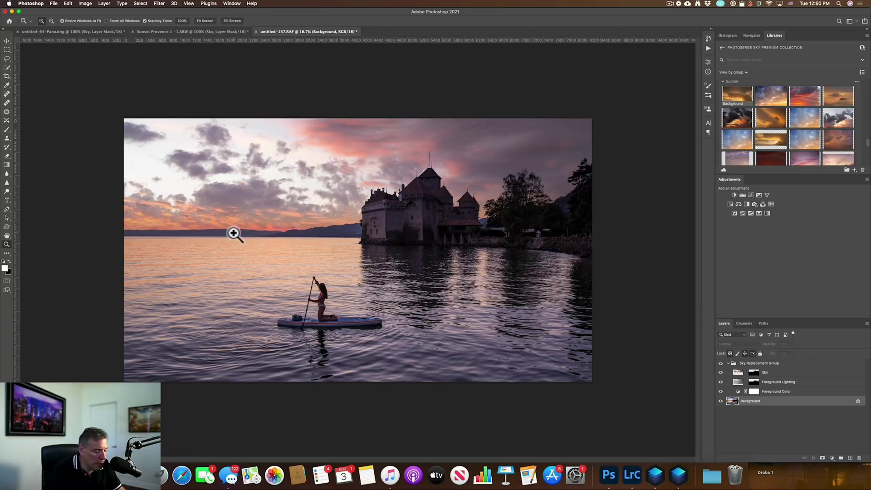
click(181, 21)
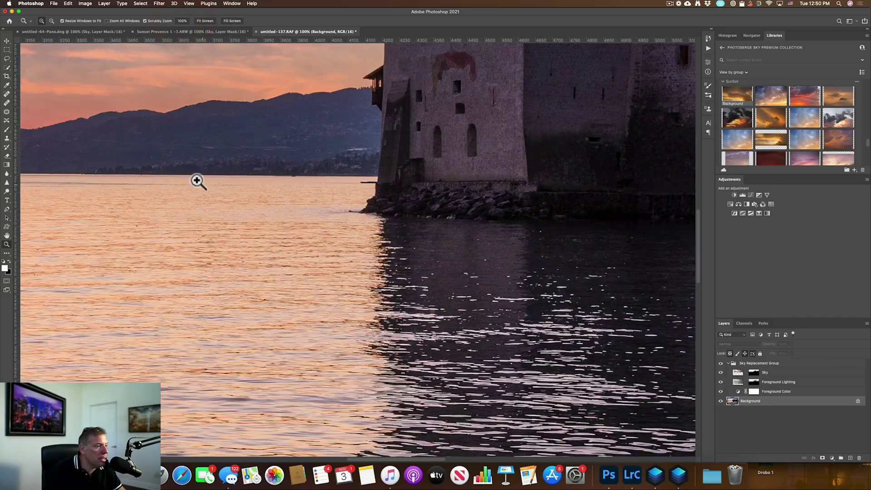
drag(194, 181, 615, 192)
drag(387, 190, 499, 189)
drag(280, 186, 572, 190)
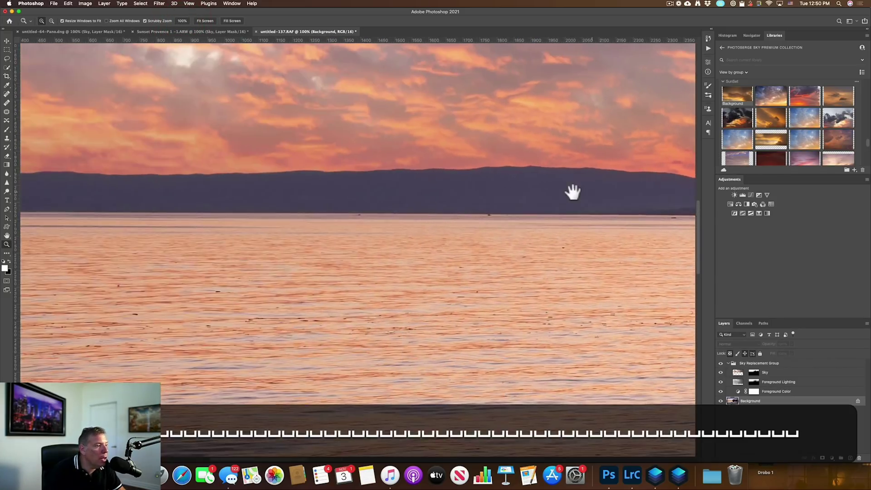
drag(249, 203, 543, 187)
alt+click(348, 192)
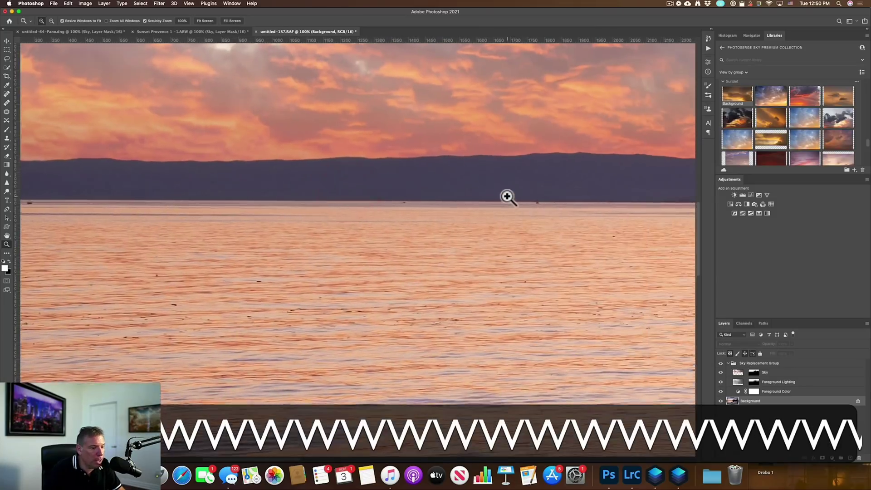
alt+click(506, 196)
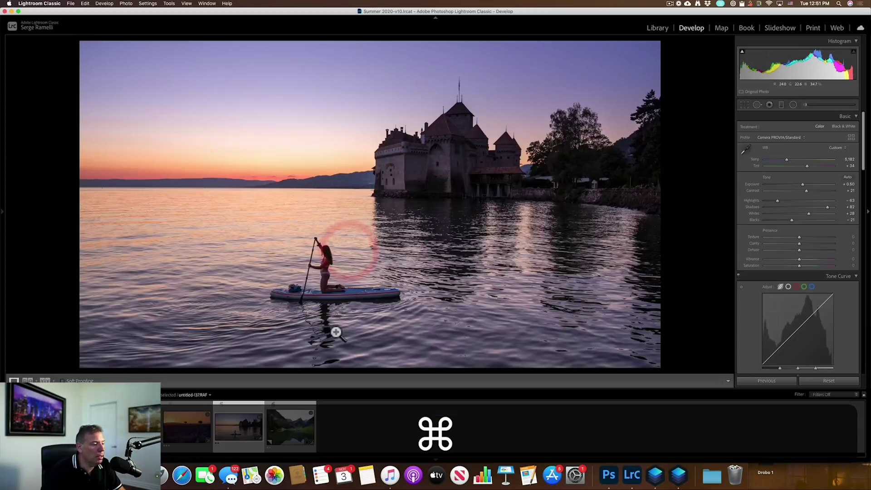
Open the castle photo in Luminar 4 and load the custom Sunset-20 sky in AI Sky Replacement
right_click(242, 426)
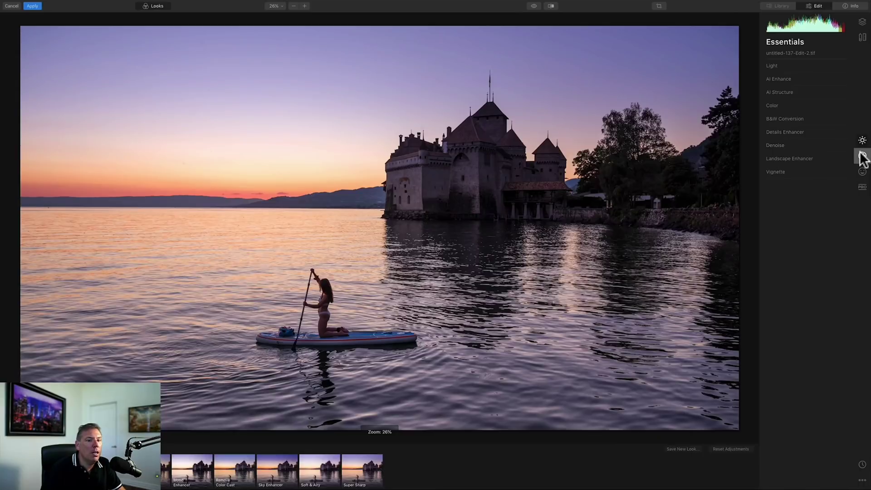
click(862, 156)
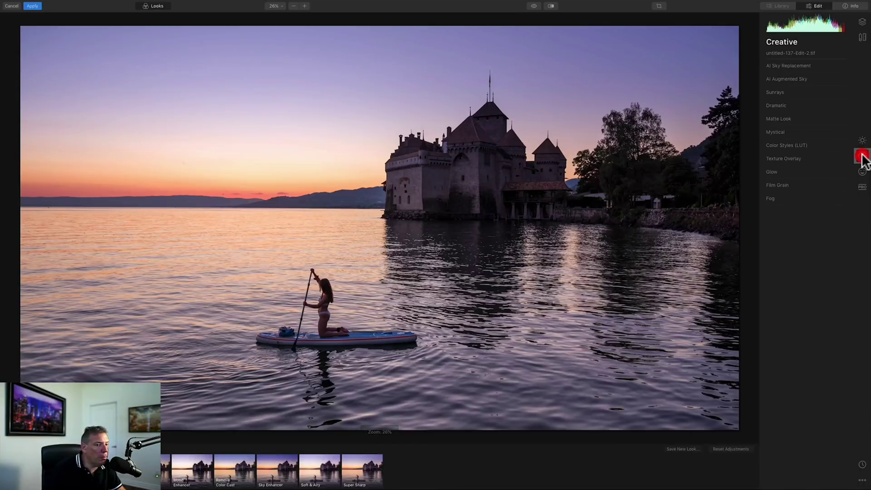
click(817, 64)
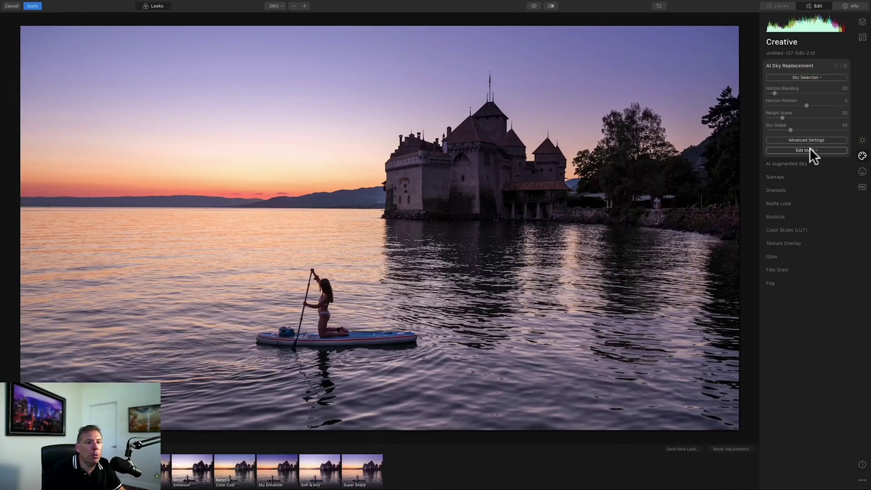
click(822, 77)
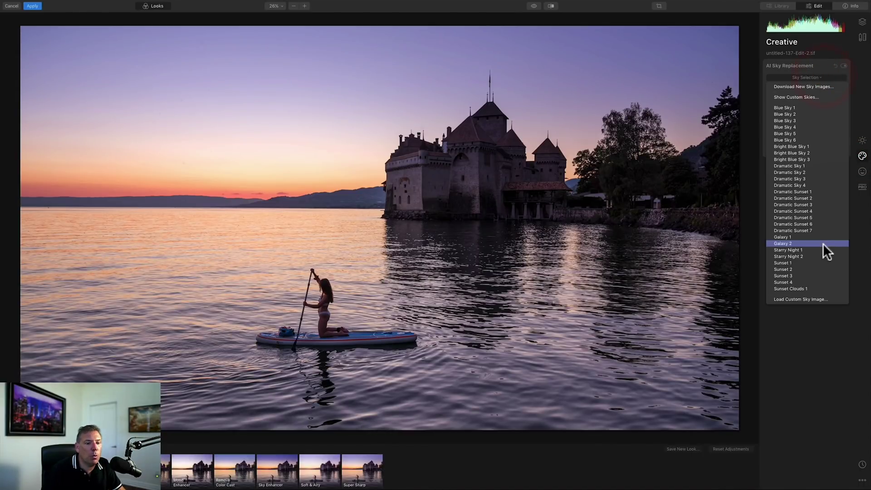
click(828, 299)
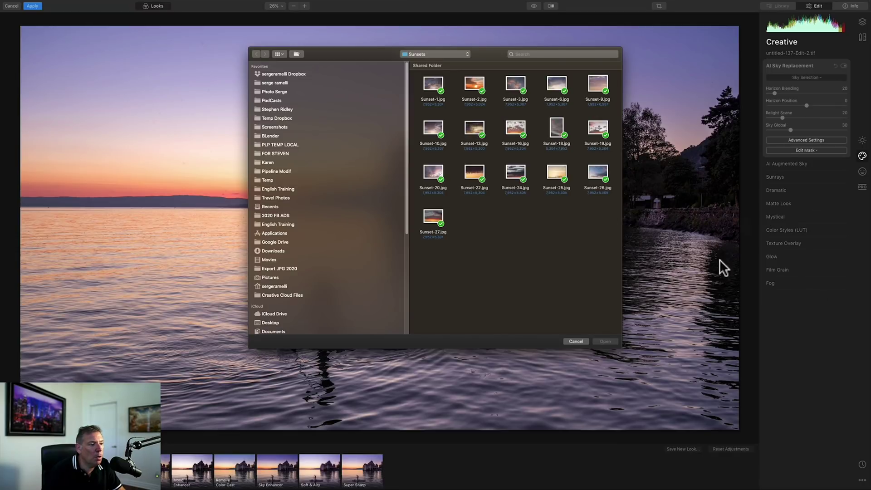
double_click(432, 175)
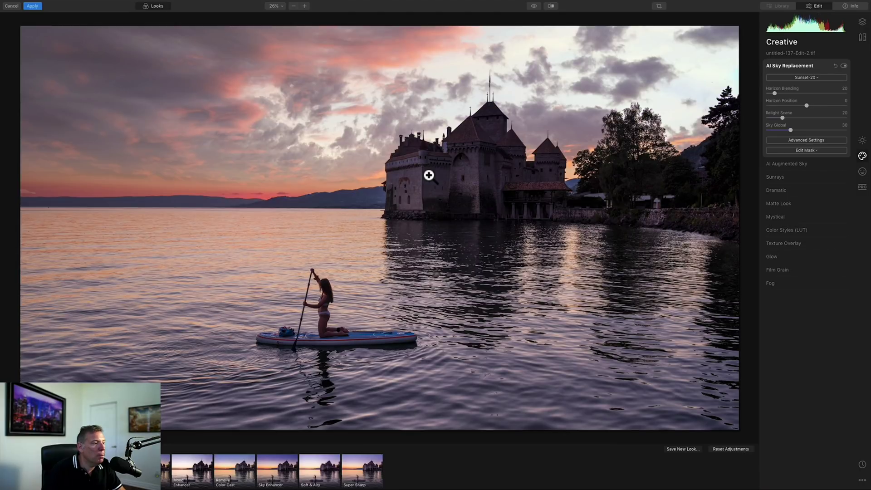
Flip the Sunset-20 sky, view the cloudy horizon at 100%, and compare it with Photoshop
click(816, 139)
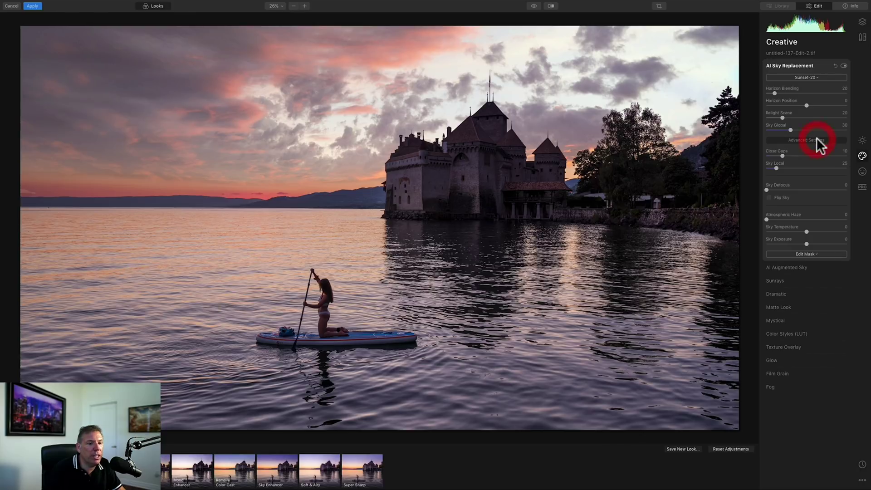
click(769, 197)
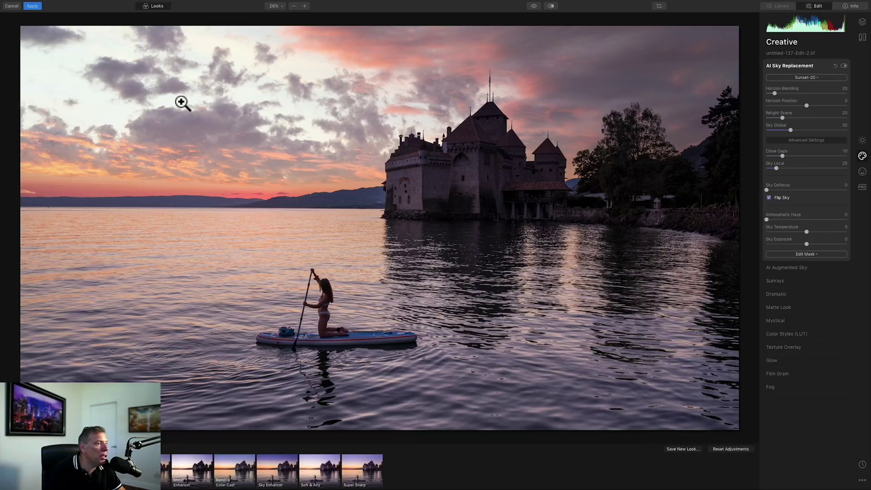
click(274, 6)
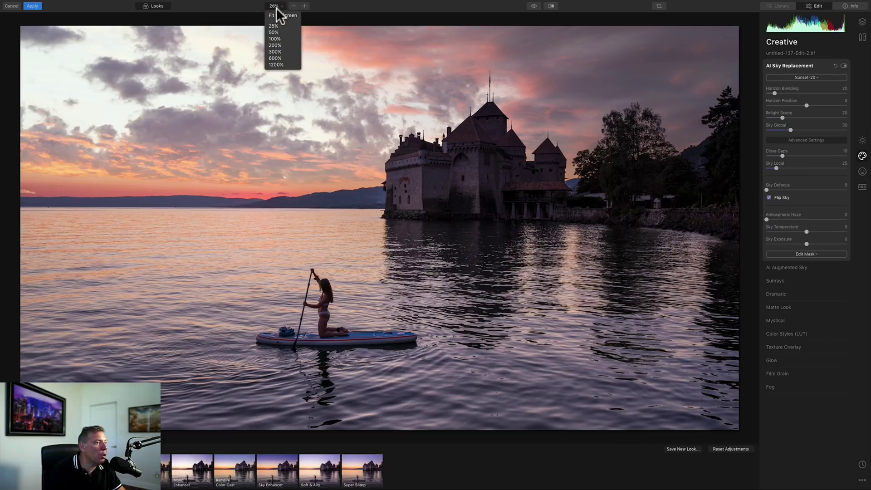
click(282, 39)
drag(195, 173, 670, 278)
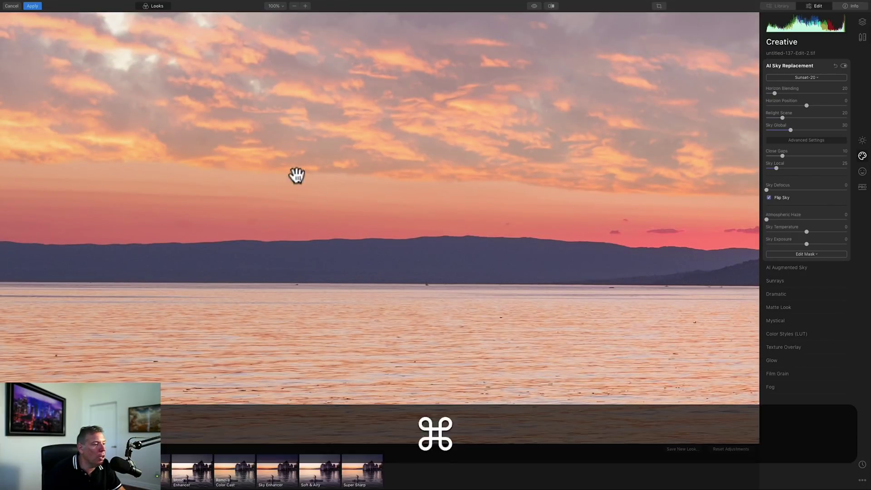
key(super+Tab)
click(367, 245)
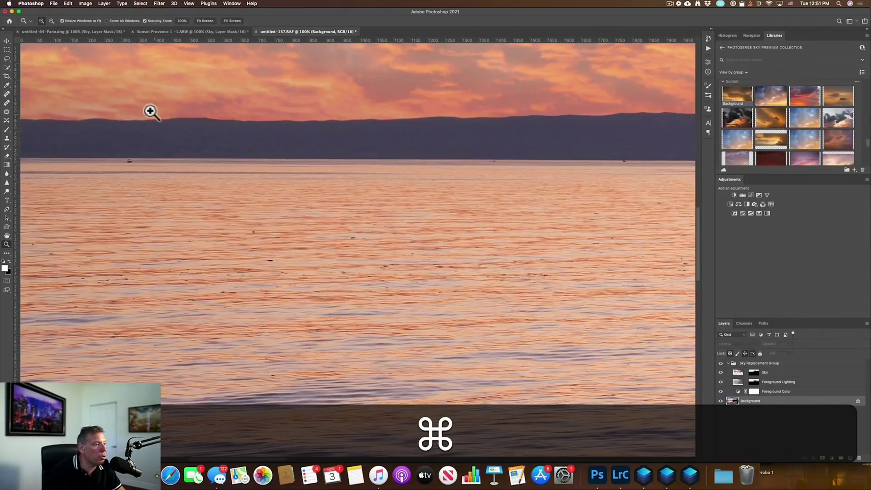
key(super+Tab)
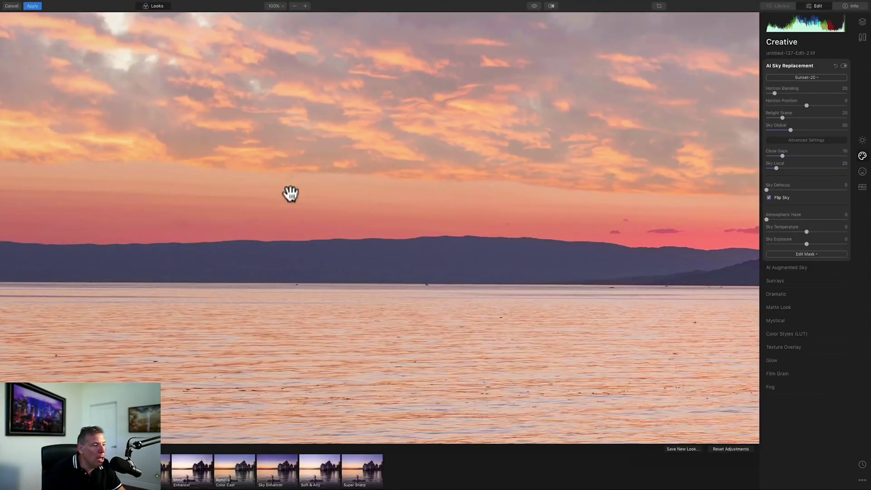
Try Horizon Position values of -14 and 27, settling on 0
click(799, 105)
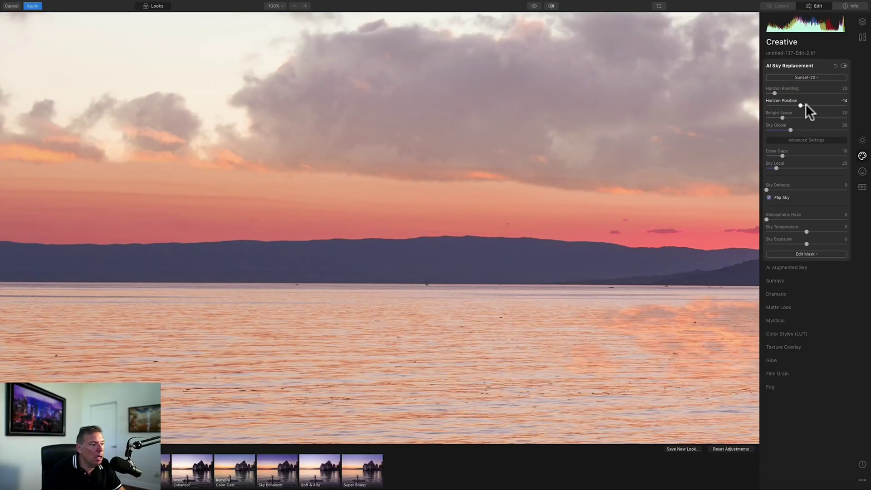
click(806, 105)
click(817, 105)
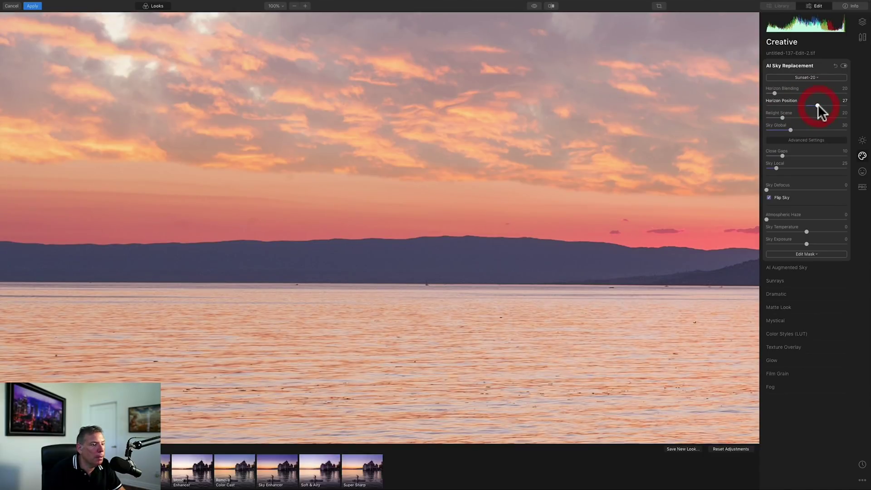
click(806, 104)
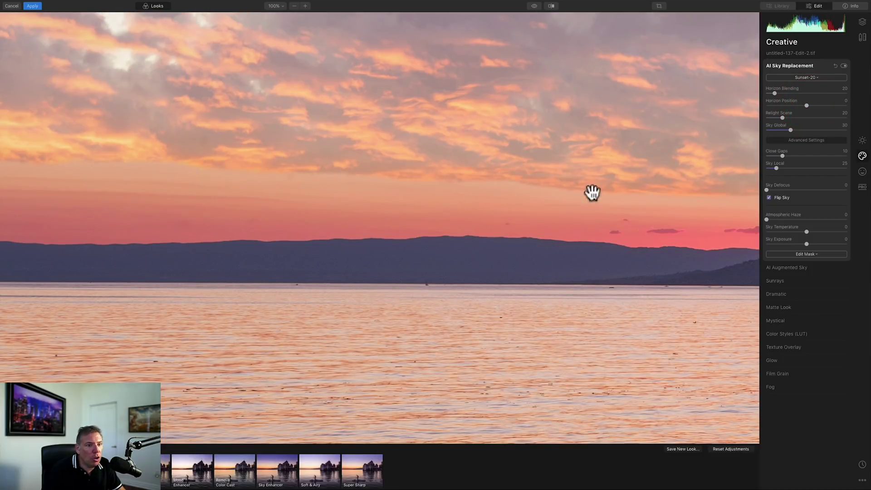
Lower Close Gaps from 17 down to 0 and raise Sky Local to 43
click(783, 155)
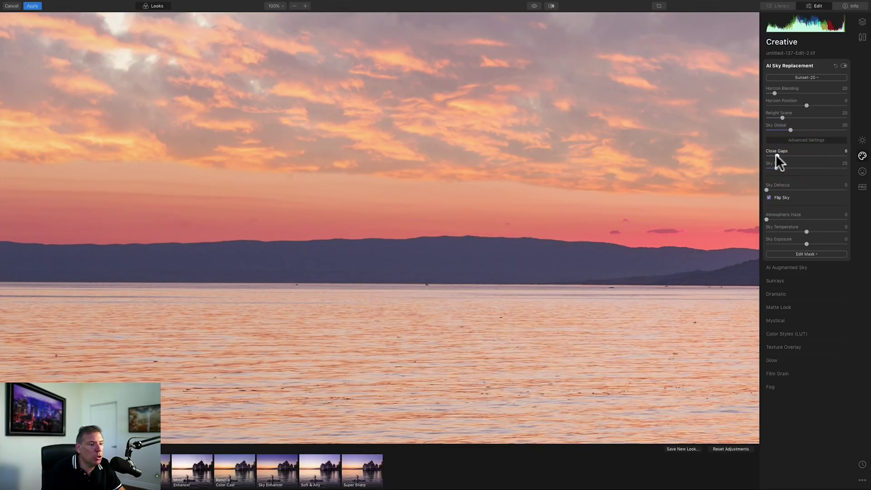
click(775, 155)
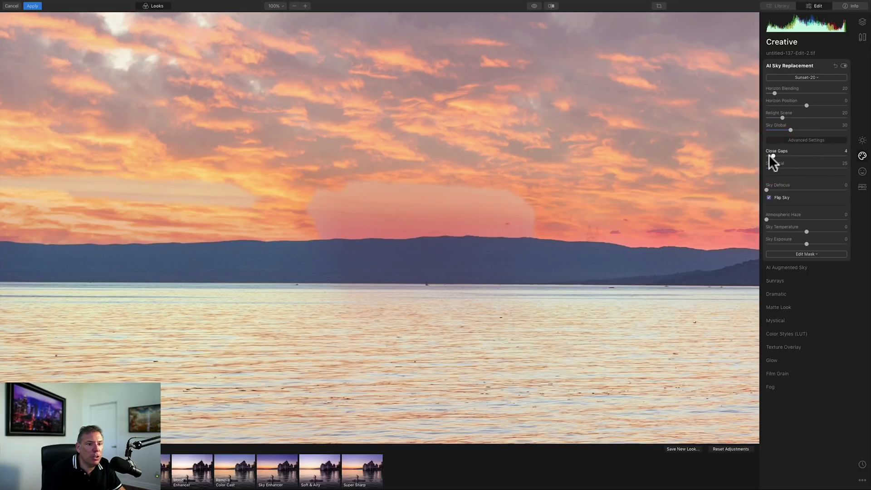
click(775, 155)
drag(777, 155, 781, 156)
click(786, 155)
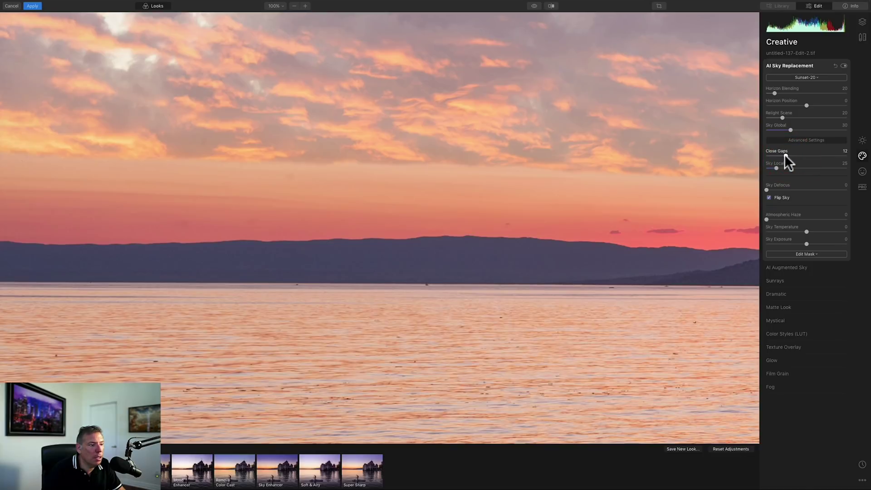
click(784, 154)
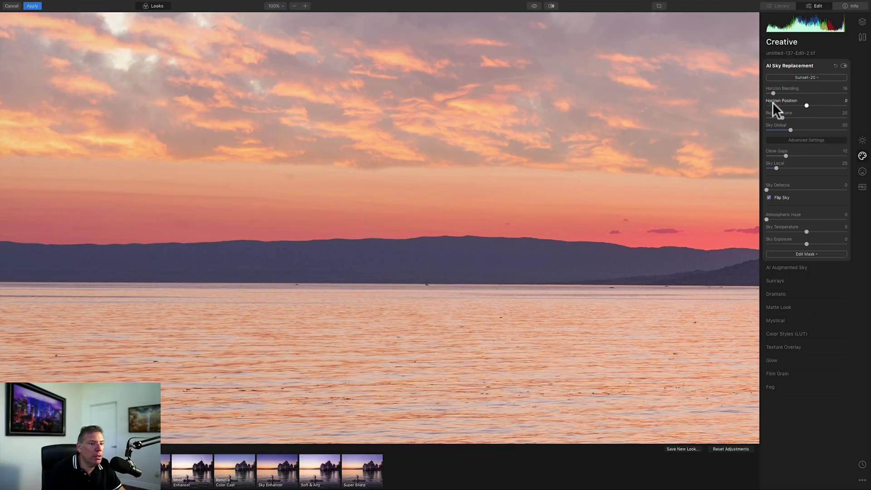
drag(793, 156, 776, 155)
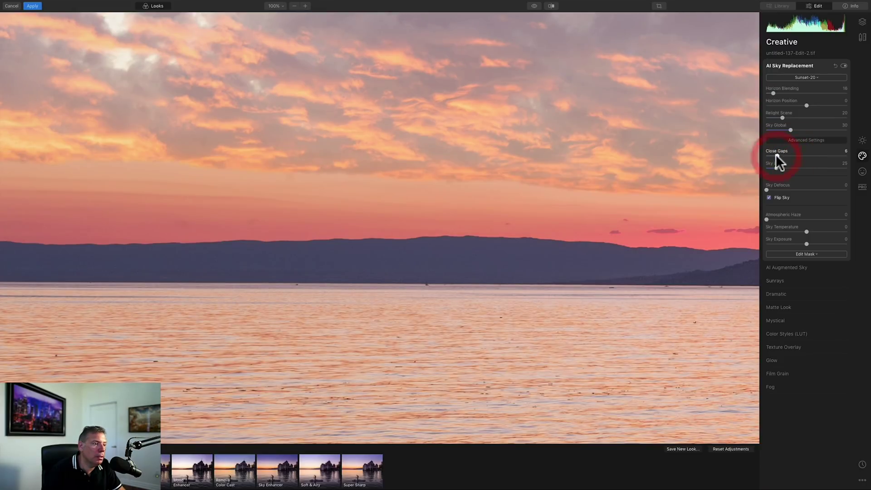
drag(777, 156, 773, 156)
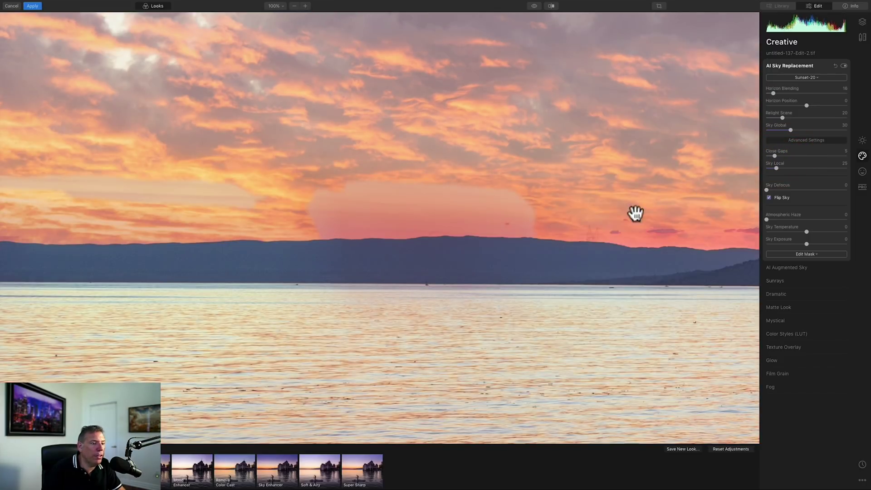
drag(771, 155, 766, 155)
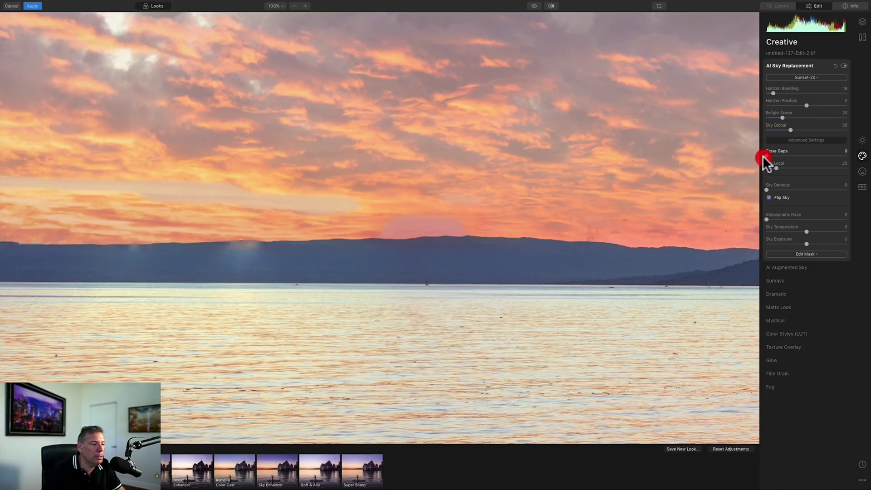
click(766, 155)
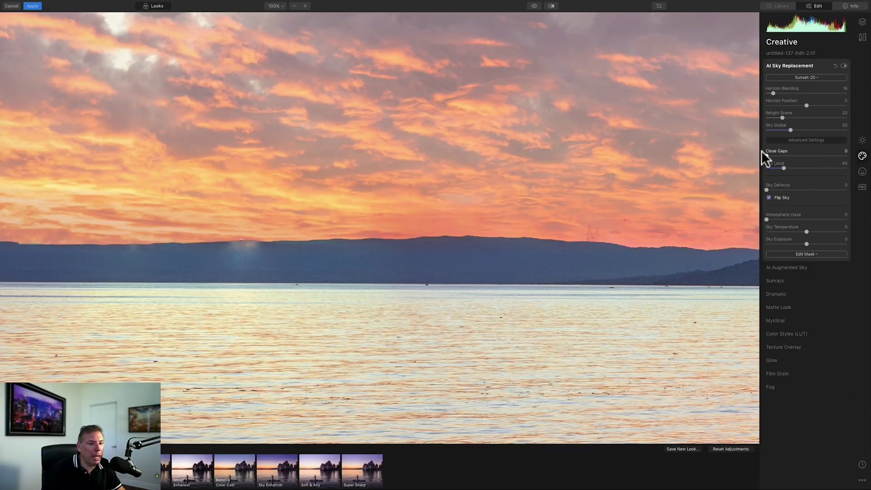
Compare with Photoshop, then zoom into the castle's Sunset-20 sky in Luminar and fit the whole photo again
key(super)
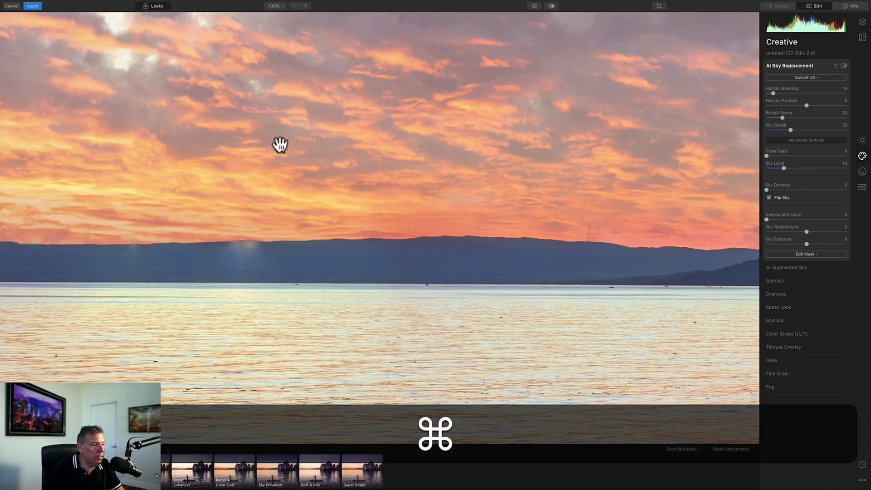
key(super+Tab)
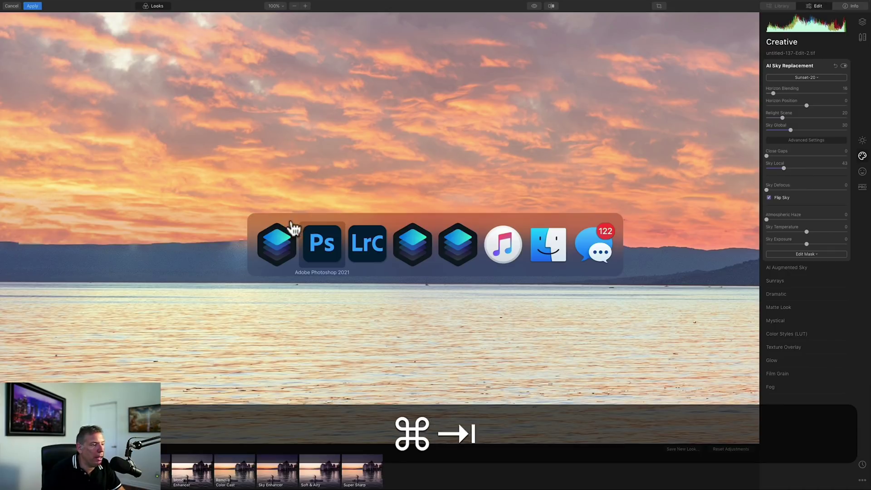
click(331, 253)
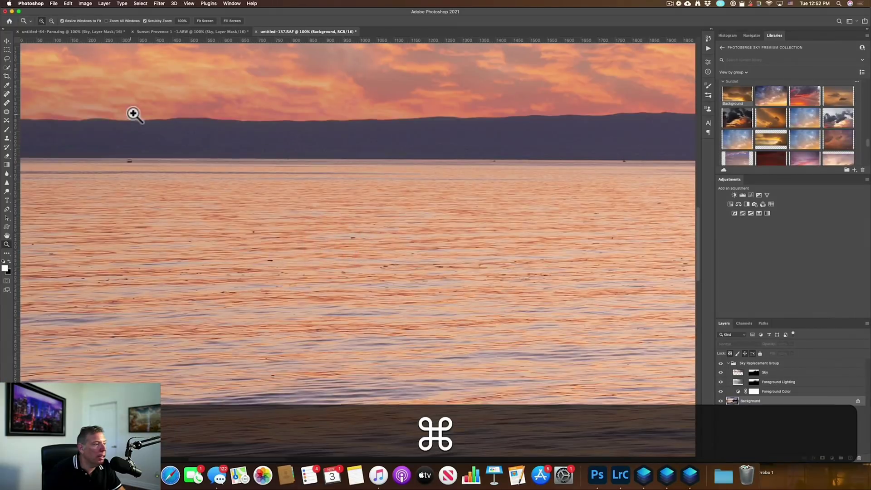
key(super+Tab)
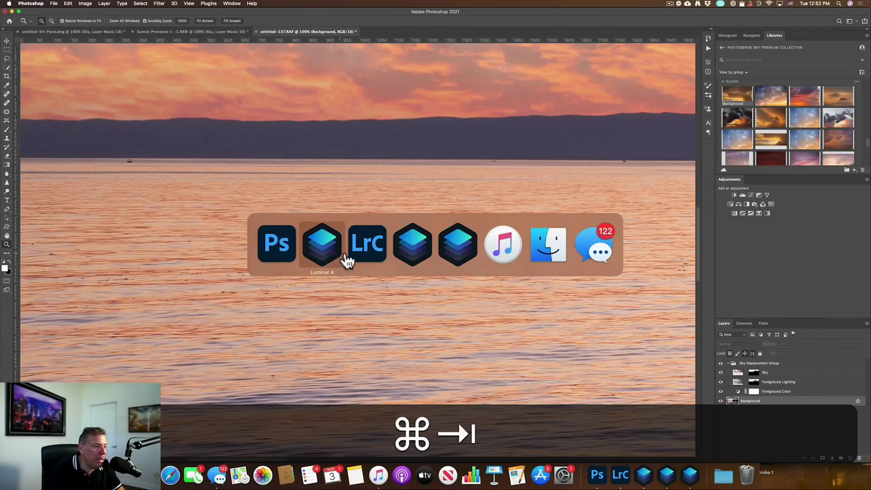
click(330, 257)
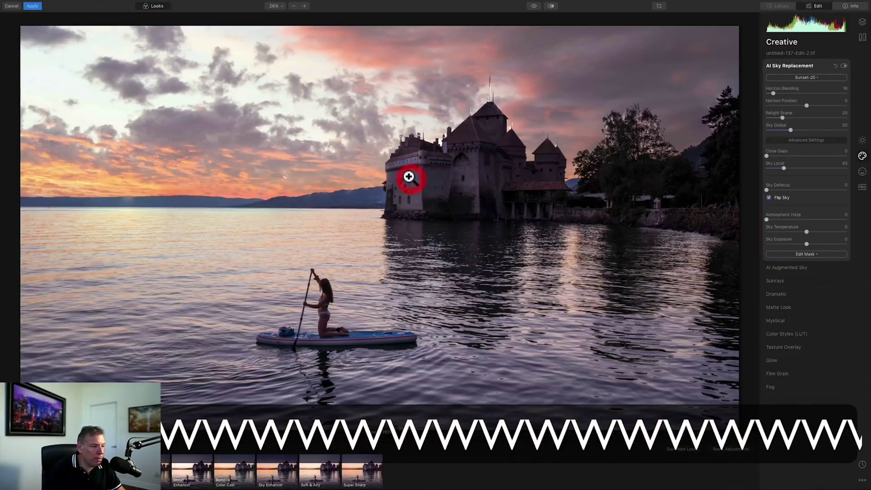
click(374, 183)
alt+click(375, 184)
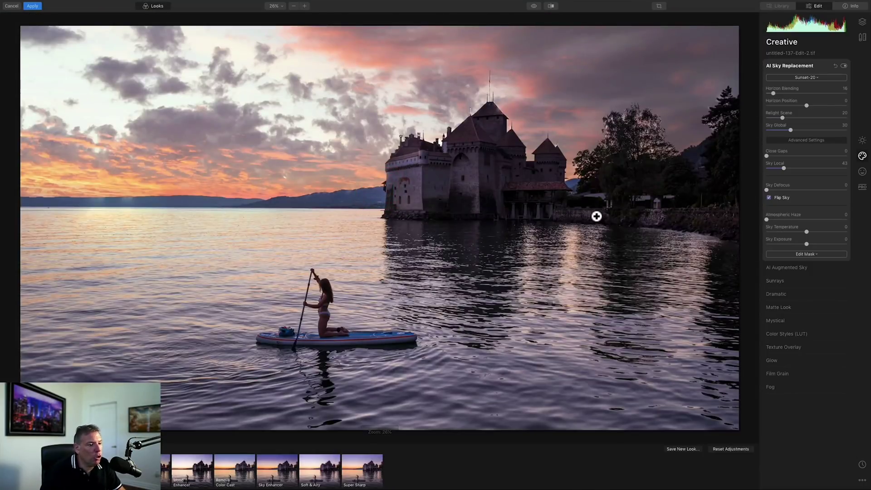
key(super+Tab)
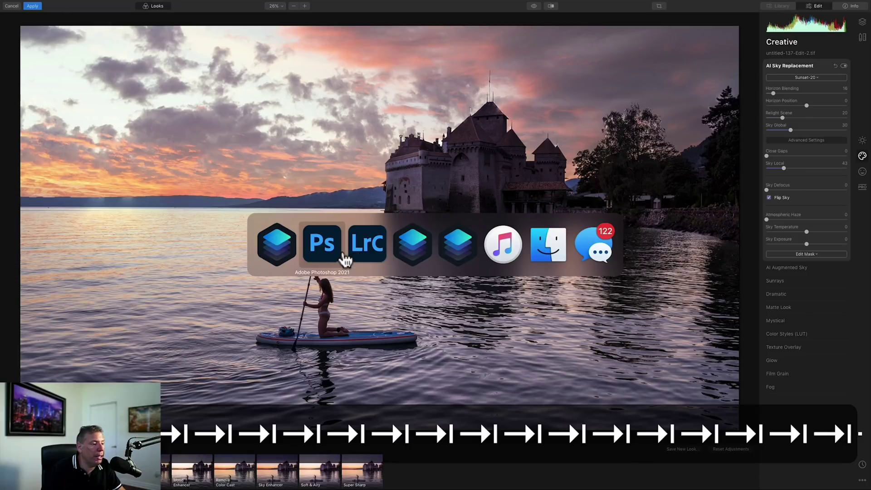
Open the mountain lake photo SeeAlpSee-10-HDR-3 from Lightroom's filmstrip in Photoshop 2021
click(368, 254)
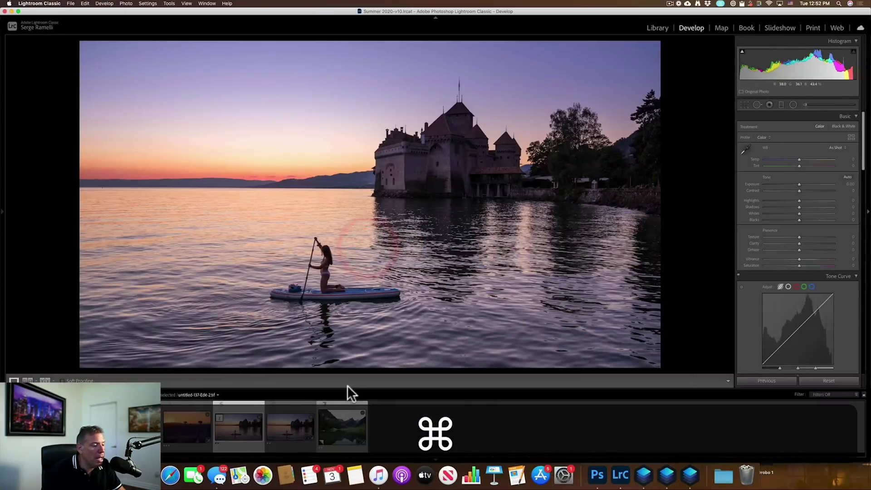
click(352, 412)
right_click(352, 412)
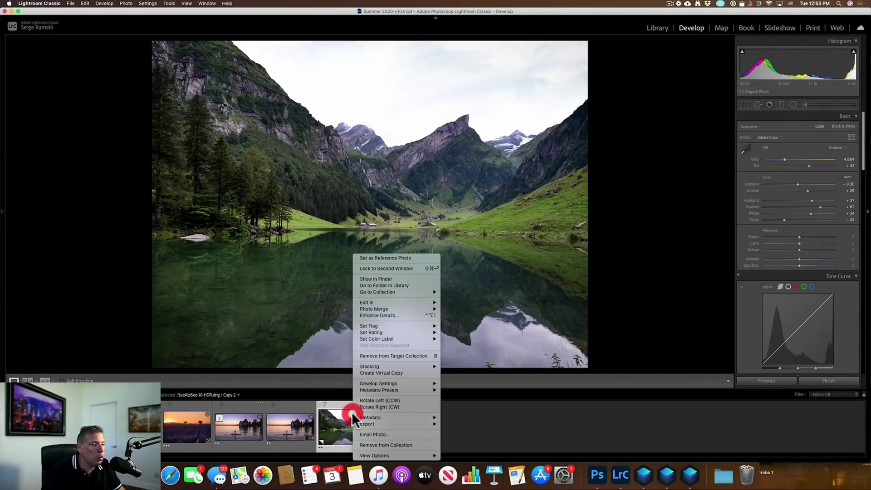
mouse_move(377, 302)
click(489, 303)
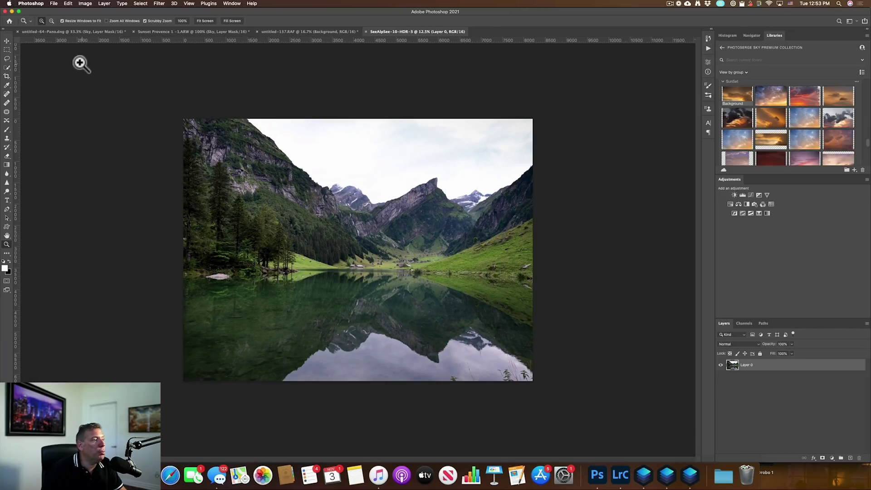
key(super+plus)
click(68, 4)
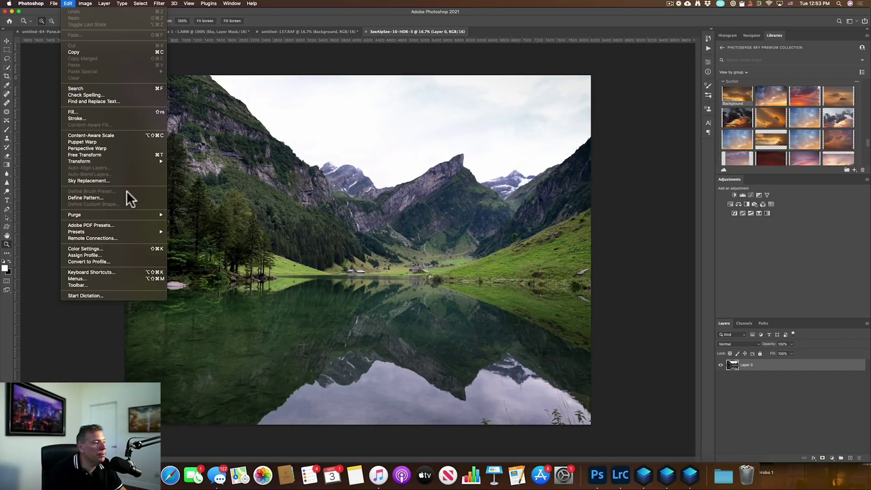
Start Sky Replacement on the lake photo and browse the sky presets to add a new sky image
click(121, 178)
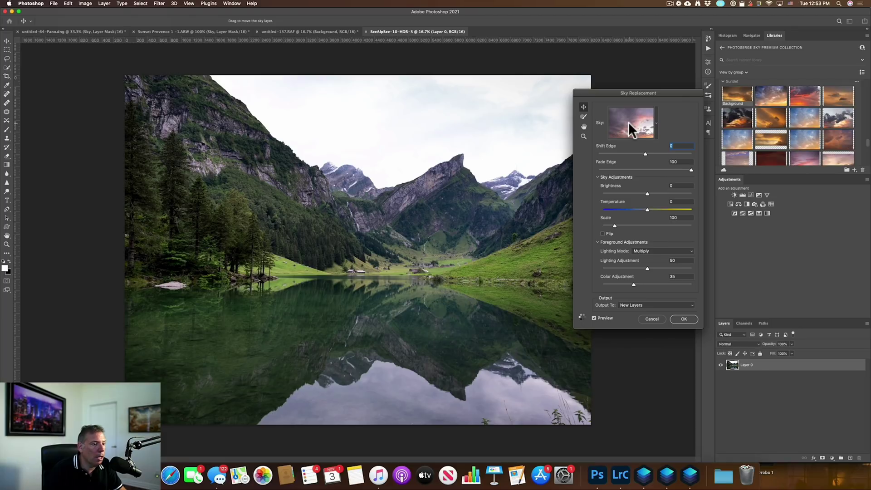
click(622, 134)
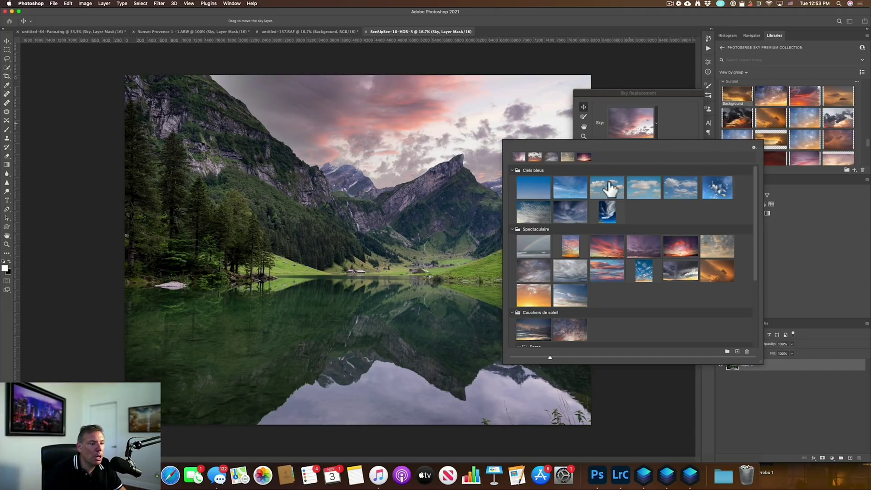
click(613, 94)
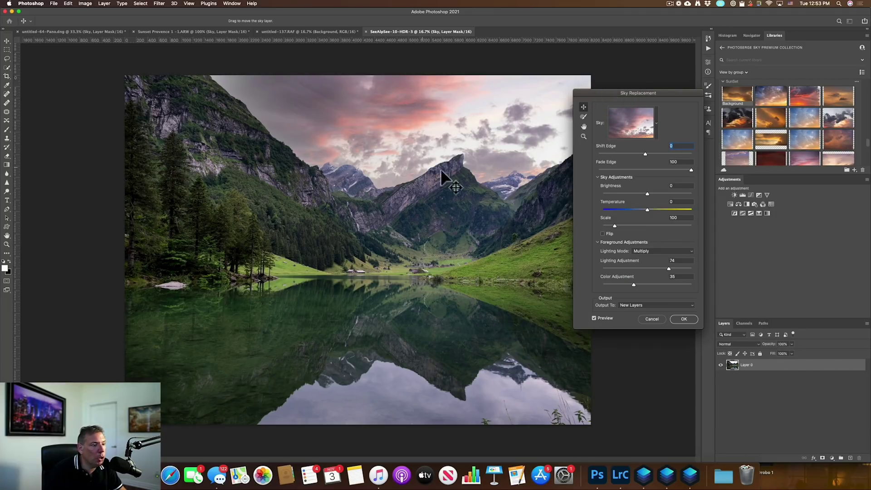
click(626, 125)
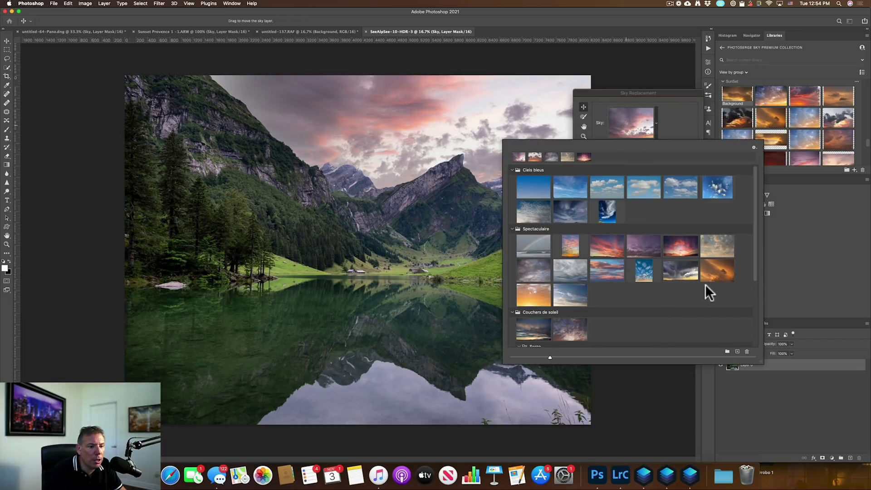
scroll(720, 272, down, 1)
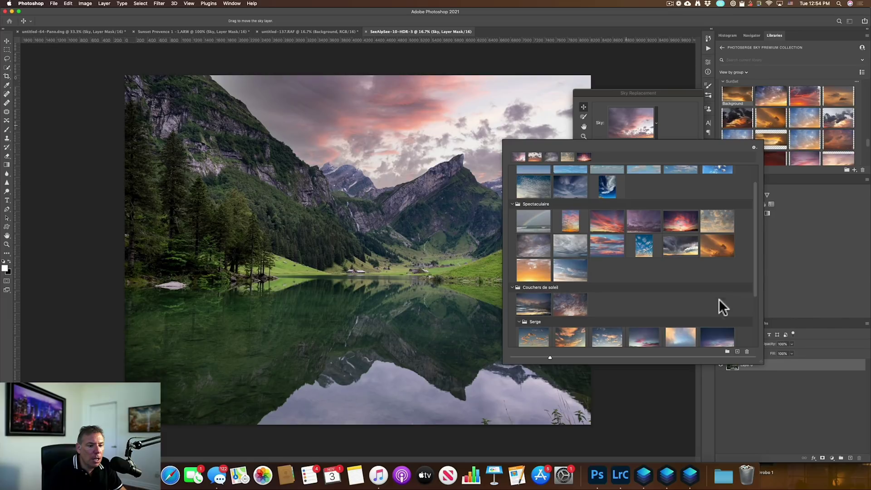
scroll(730, 327, down, 1)
click(737, 352)
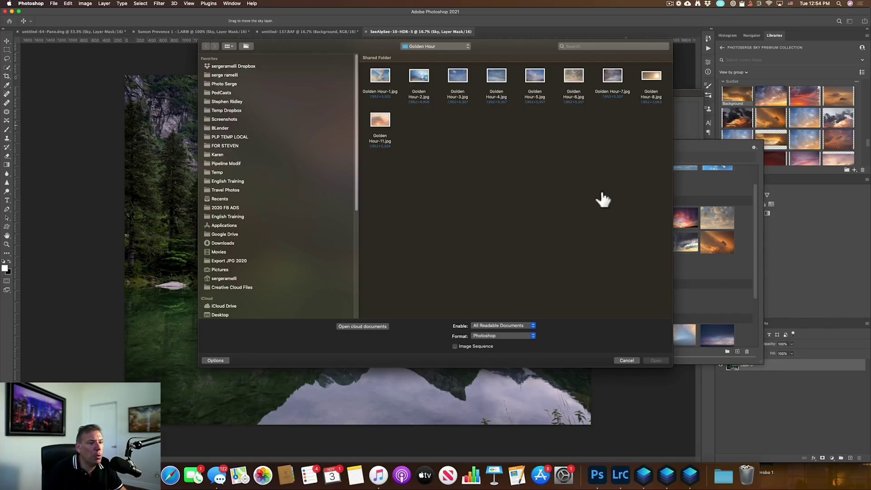
Load a sunset image from the Sunset folder as a custom sky named Sunset-33
click(387, 170)
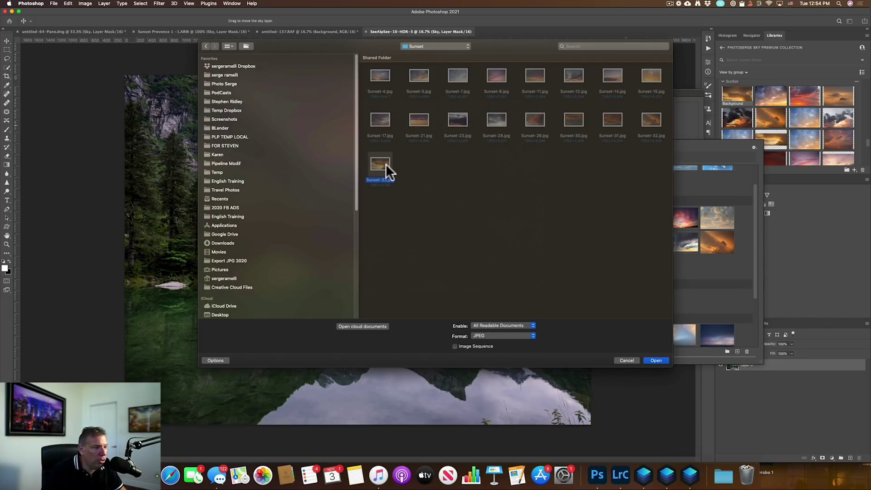
key(space)
key(space)
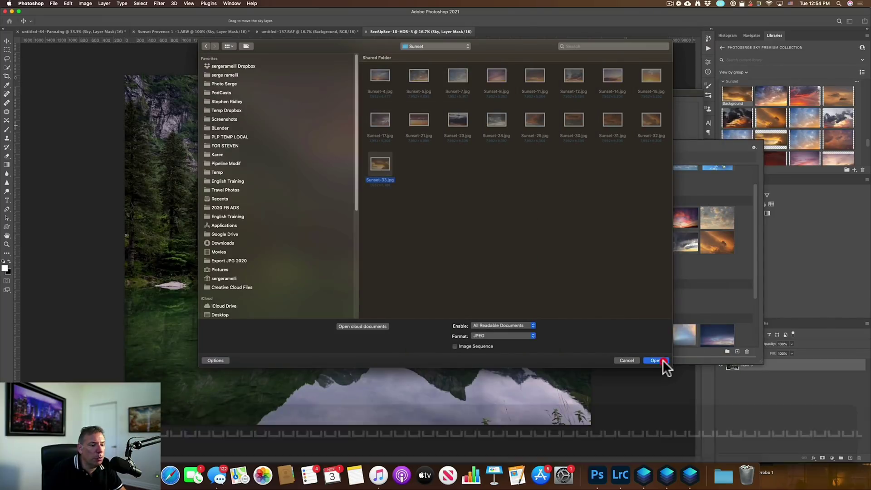
click(662, 359)
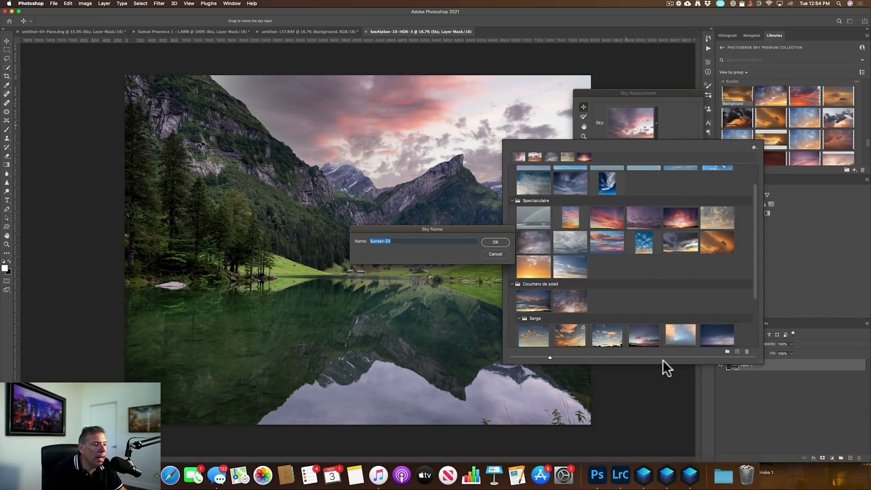
click(494, 242)
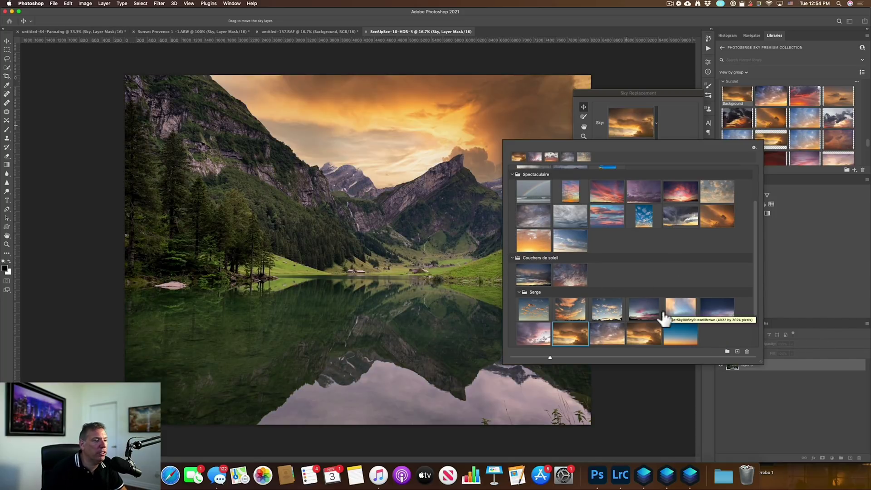
Raise the sky Color Adjustment to 65 and move the Sky Replacement panel aside
click(619, 95)
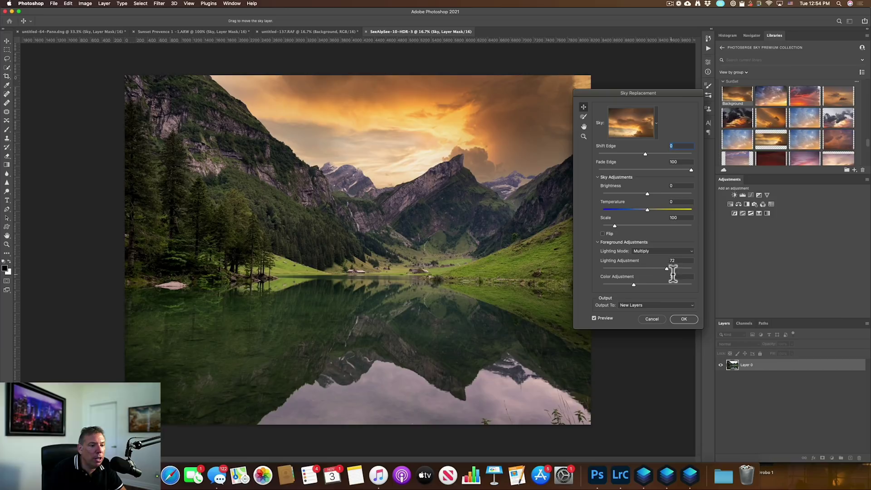
click(660, 282)
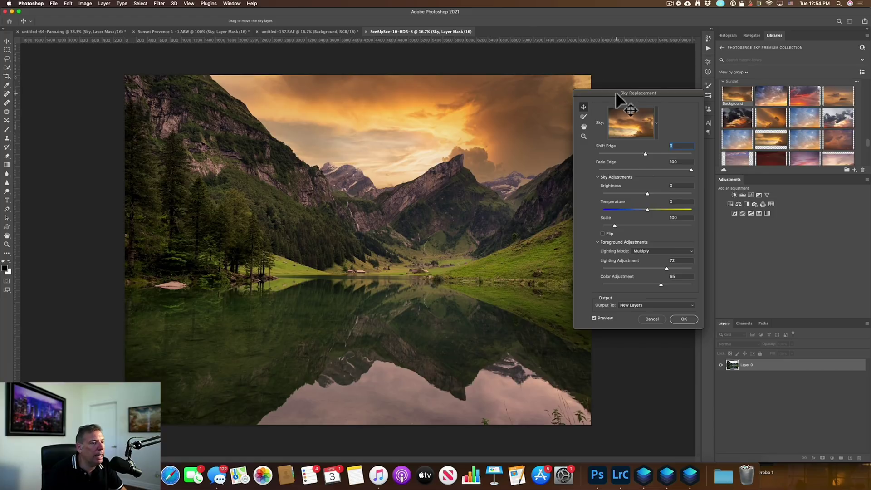
drag(617, 96, 664, 94)
In Luminar 4, load Sunset-33 as a custom AI Sky Replacement sky, then return to Photoshop
key(super+Tab)
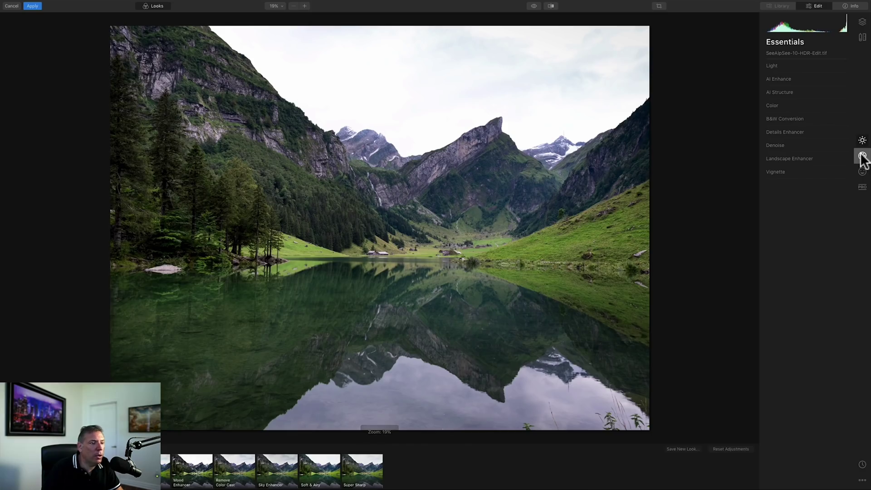
click(861, 156)
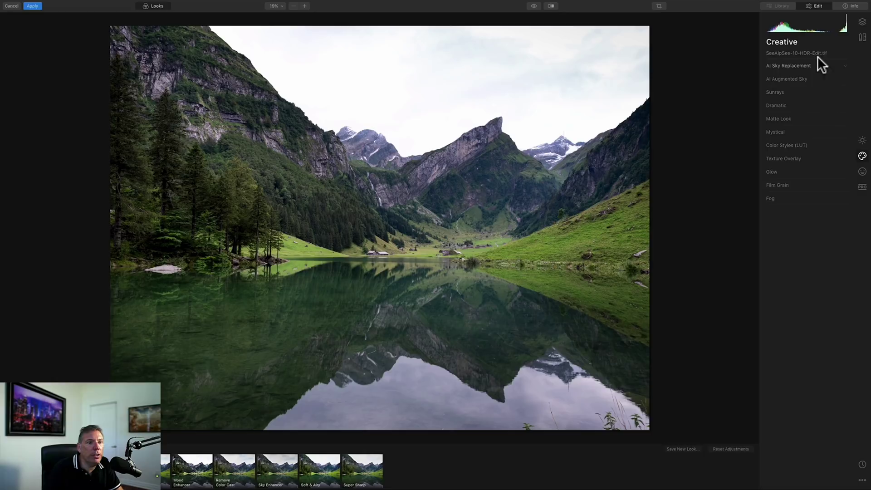
click(810, 66)
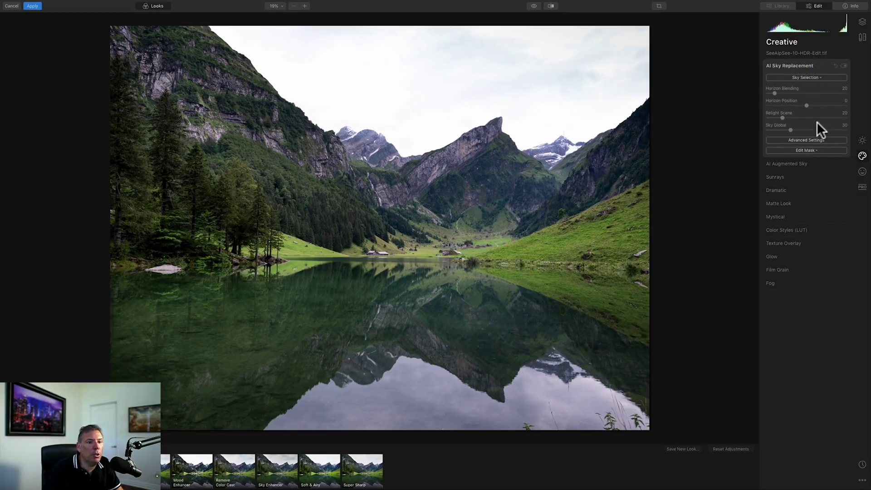
click(812, 76)
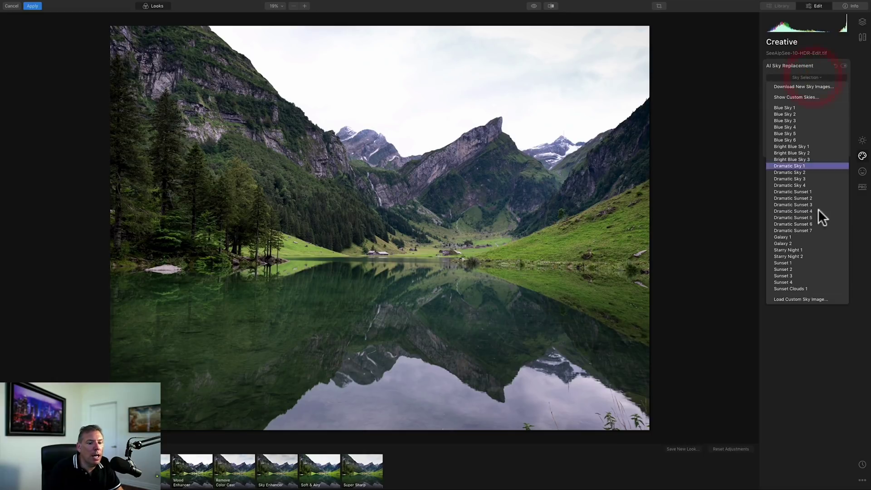
click(813, 299)
key(Return)
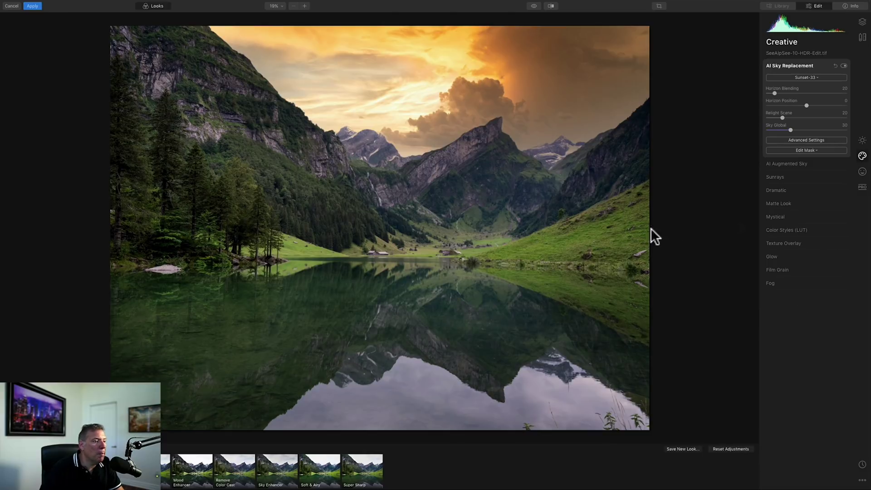
key(super+Tab)
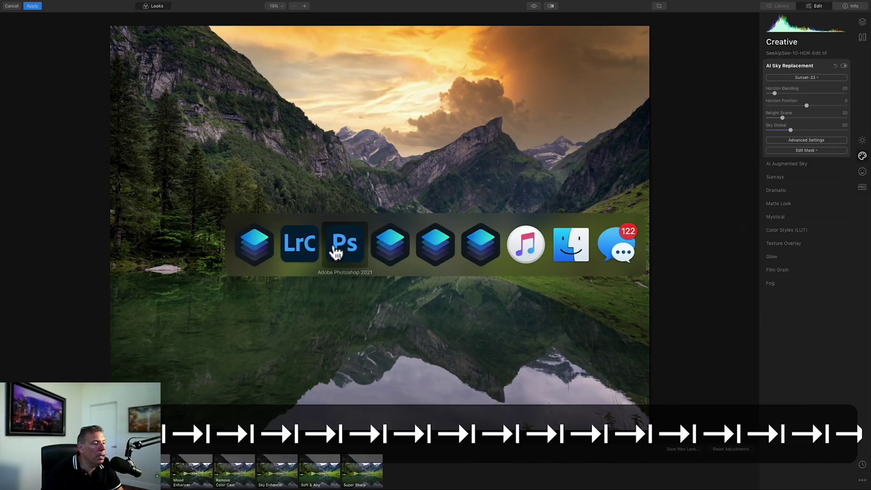
click(341, 251)
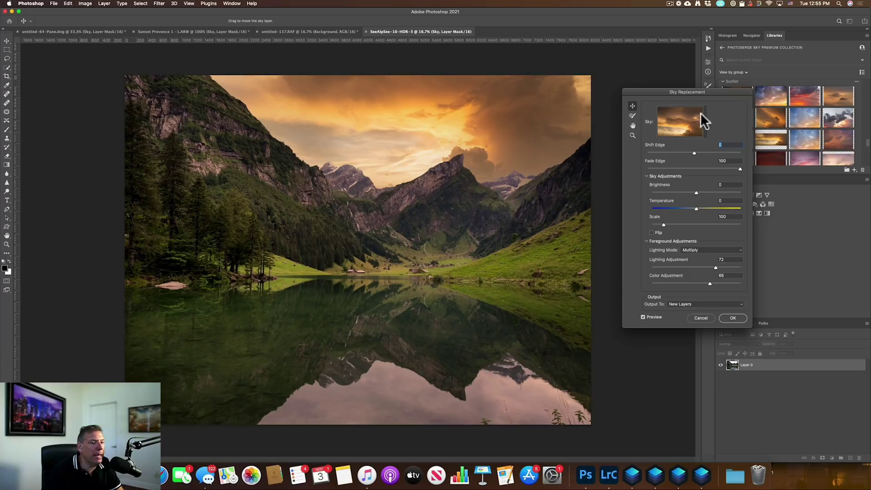
Apply the sky replacement, then collapse and hide the Sky Replacement Group
click(733, 317)
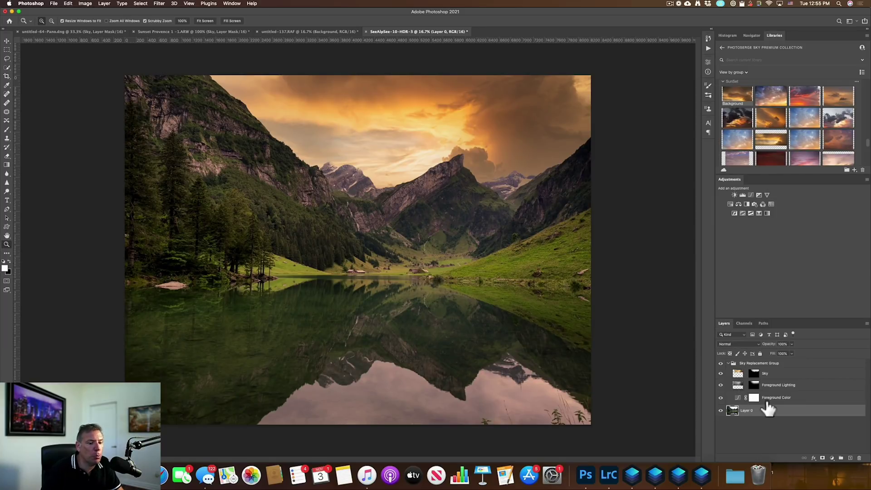
click(728, 363)
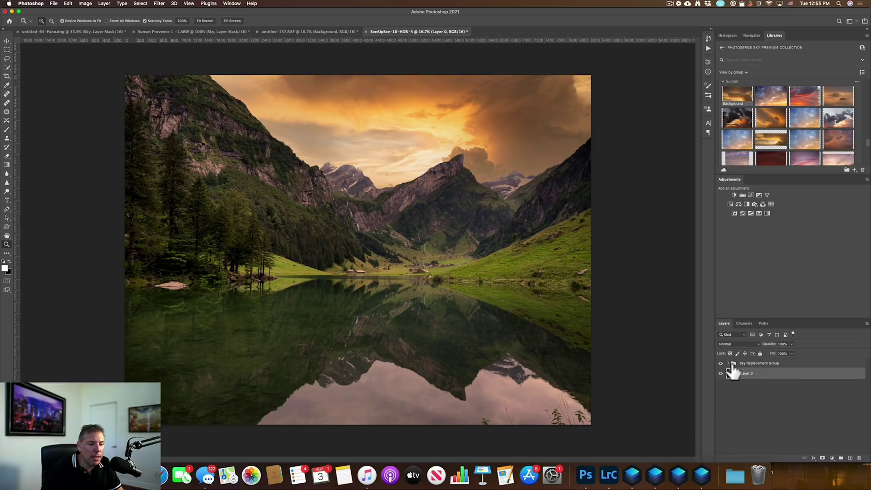
click(721, 363)
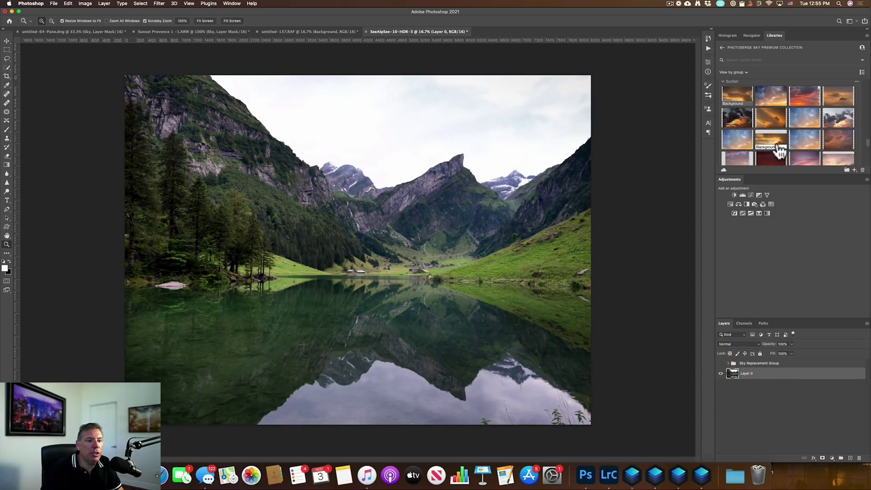
Place the sunset sky from Libraries and scale it across the top of the photo
drag(776, 145, 440, 204)
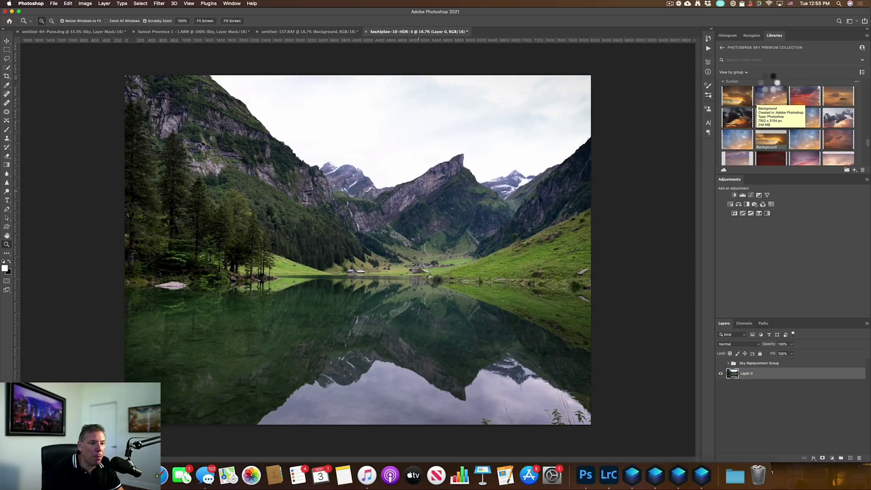
drag(516, 179, 480, 154)
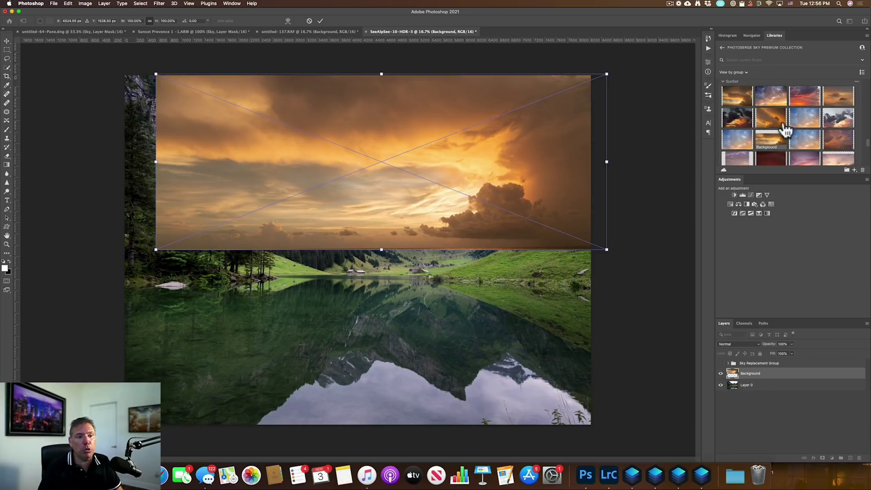
drag(476, 188, 445, 142)
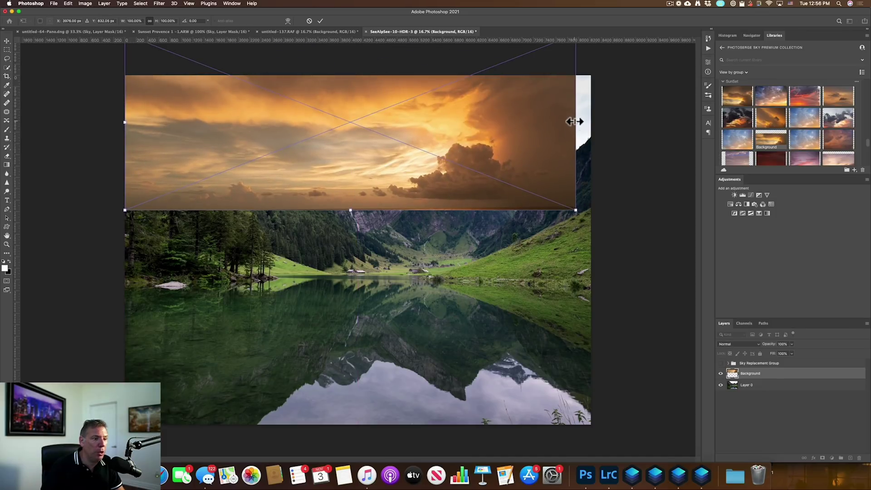
drag(577, 122, 614, 121)
mouse_move(545, 116)
mouse_down()
mouse_move(525, 85)
mouse_move(522, 101)
mouse_move(526, 50)
mouse_move(528, 118)
mouse_up()
key(z)
key(Return)
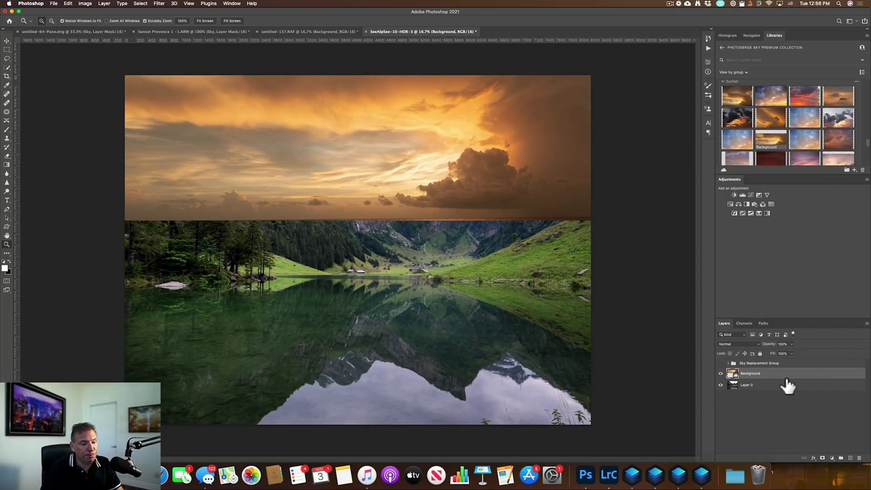
Duplicate the sunset sky layer, flip it vertically, and move it below the horizon
drag(788, 382, 850, 459)
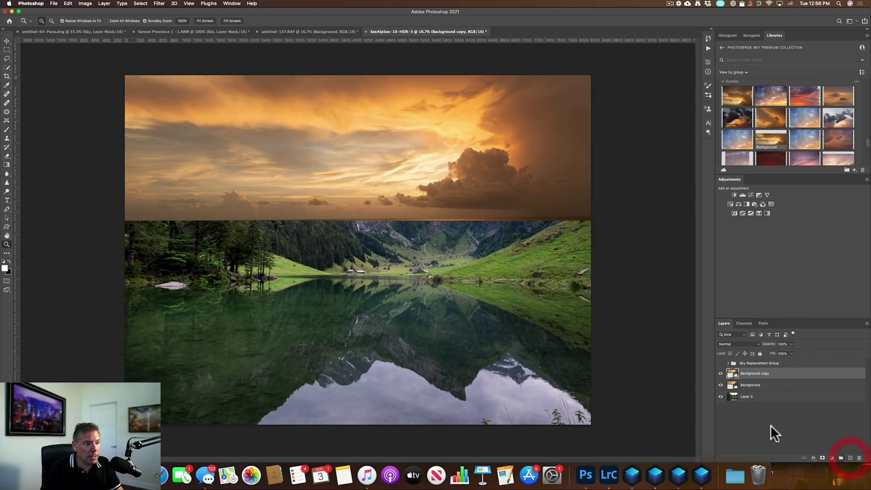
key(super+t)
right_click(451, 210)
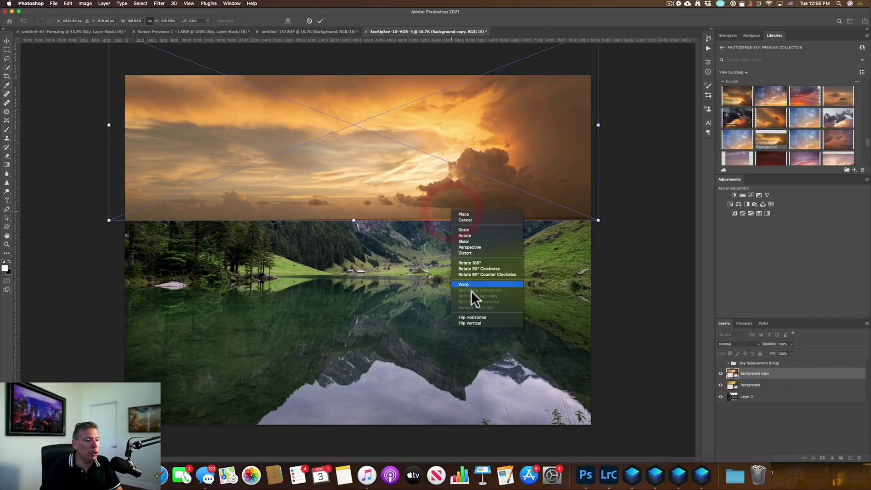
click(477, 322)
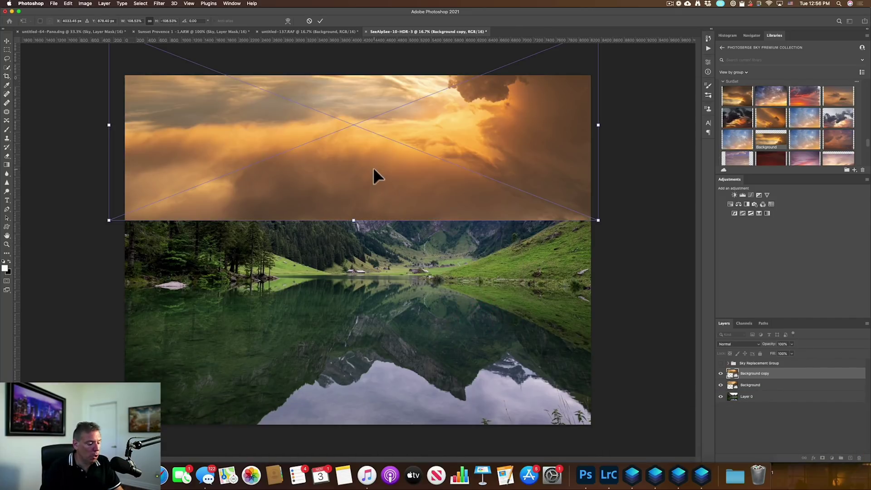
drag(334, 167, 326, 230)
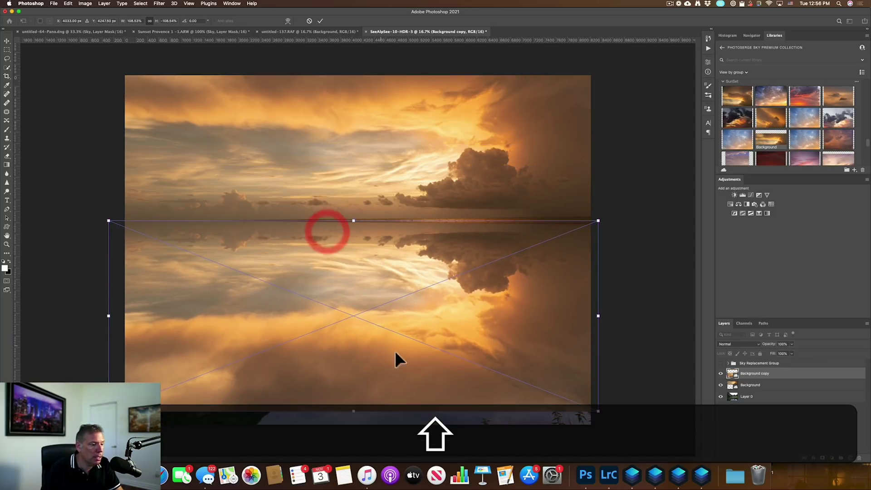
key(Return)
key(z)
Merge the original and flipped sky layers into one mirrored layer
shift+click(779, 386)
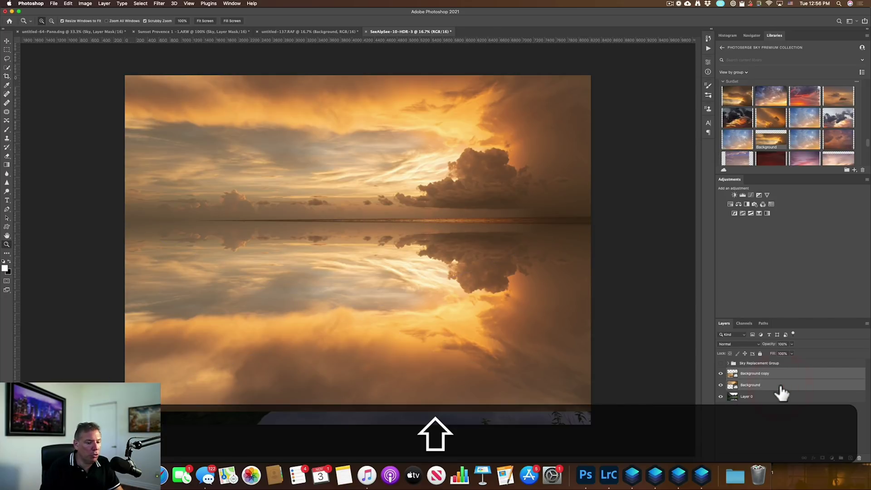
right_click(780, 386)
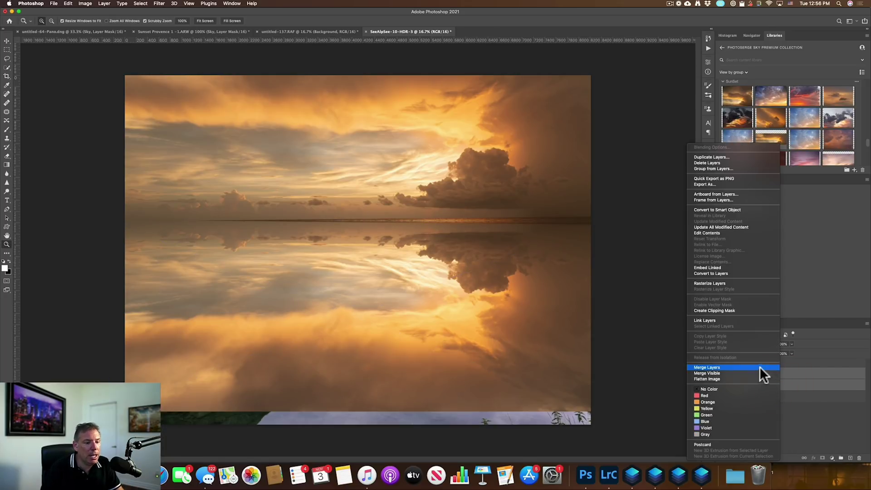
click(759, 367)
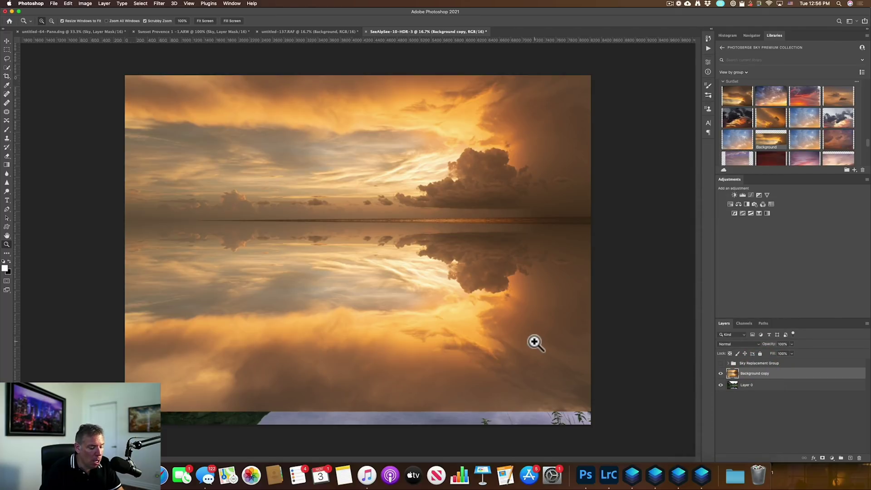
Stretch the mirrored sky to cover the bottom and set its blend mode to Multiply
key(super+t)
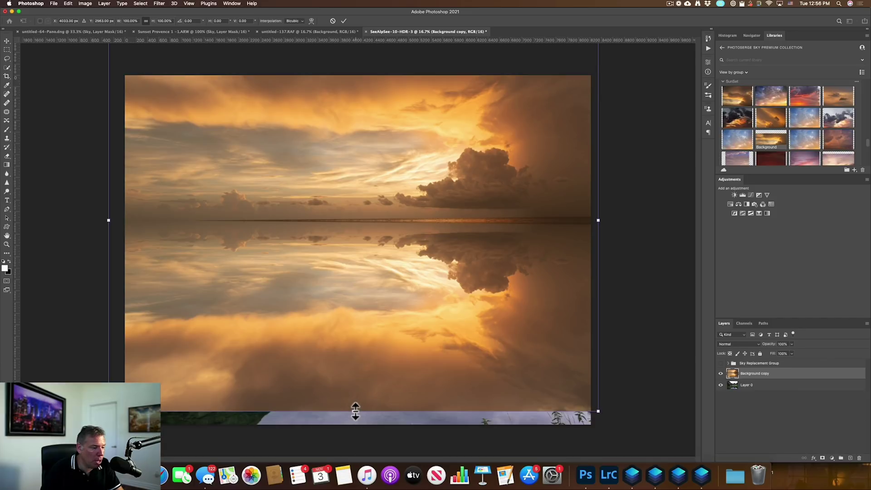
drag(353, 410, 356, 429)
key(Return)
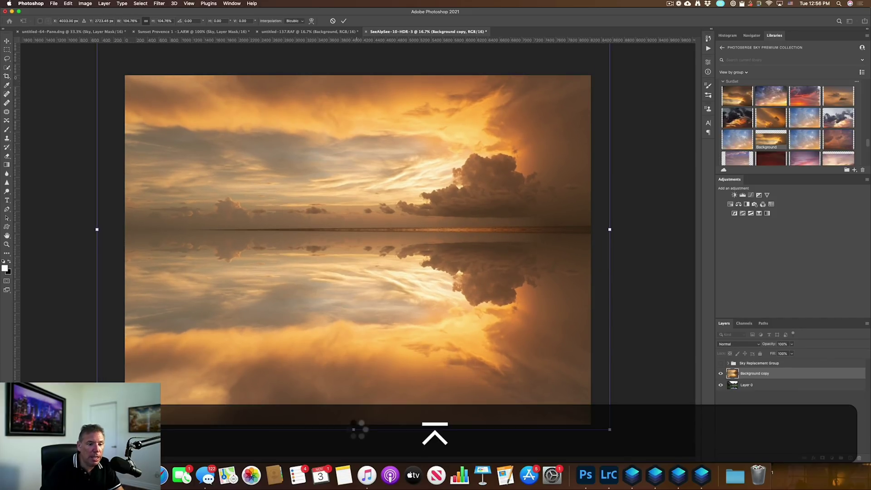
key(z)
click(738, 344)
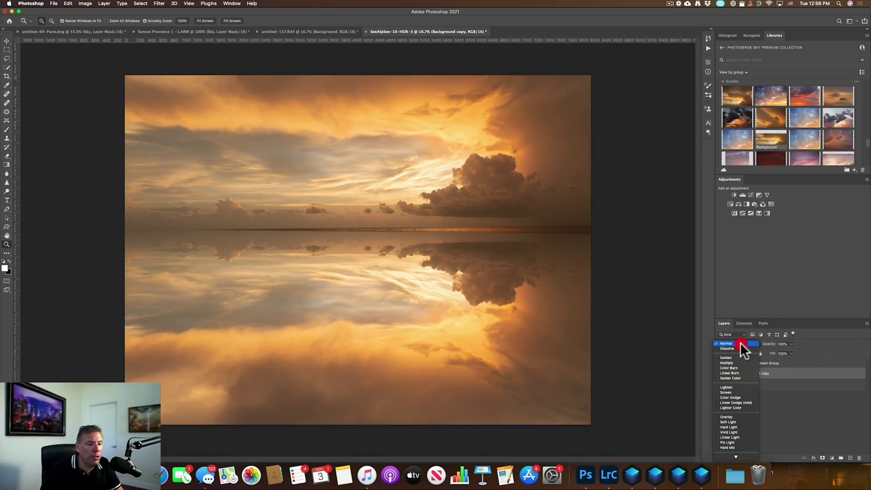
click(738, 362)
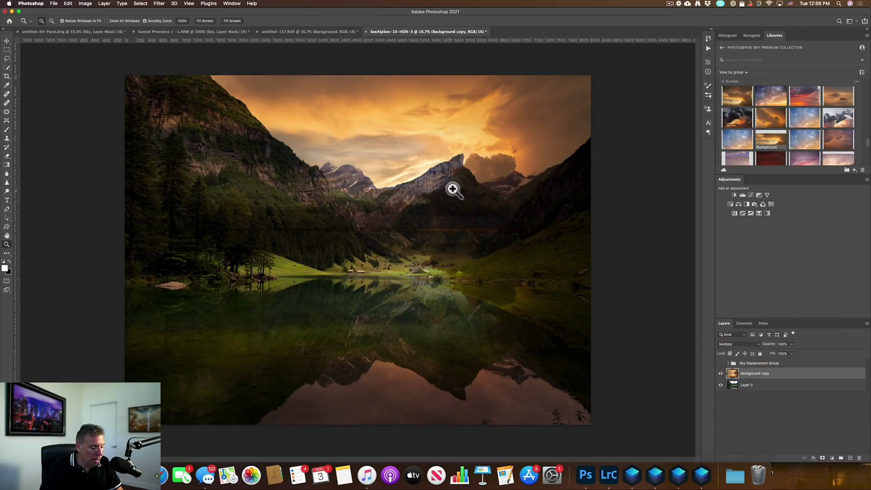
Zoom in on the mountain ridge, then back out to view the whole photo
scroll(449, 145, up, 3)
click(449, 145)
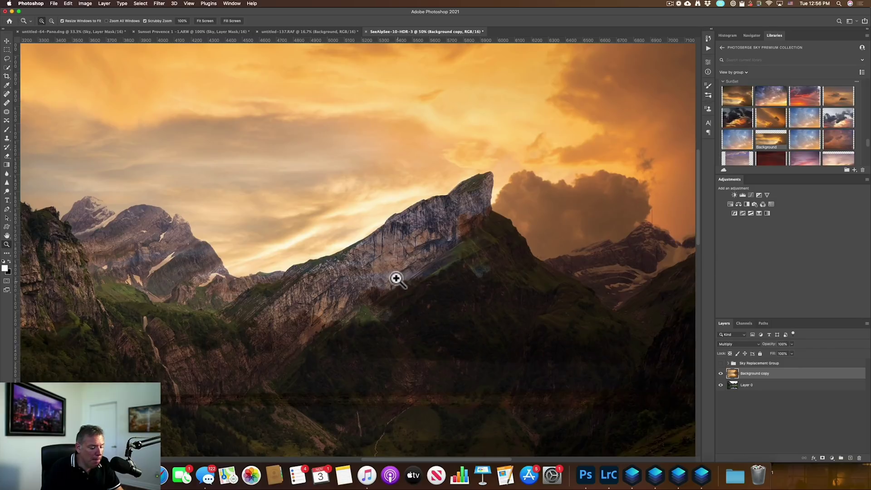
scroll(371, 248, up, 1)
alt+click(371, 249)
alt+click(389, 252)
click(408, 284)
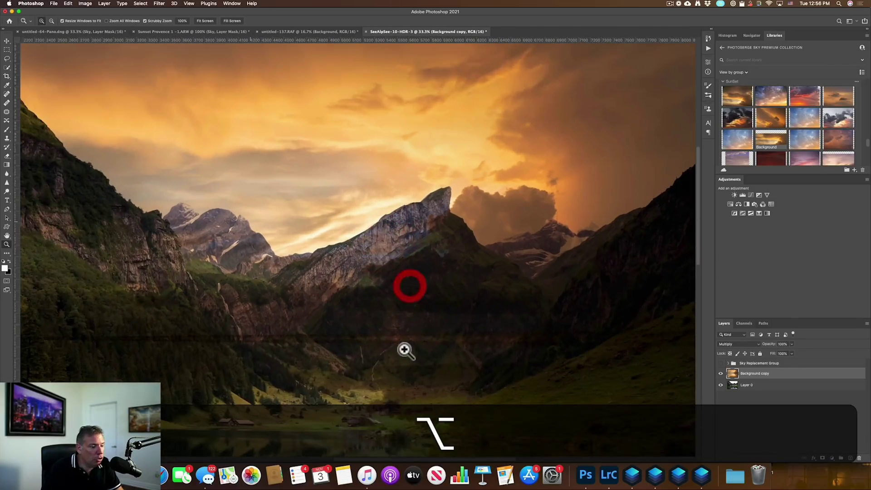
alt+click(383, 362)
alt+click(383, 362)
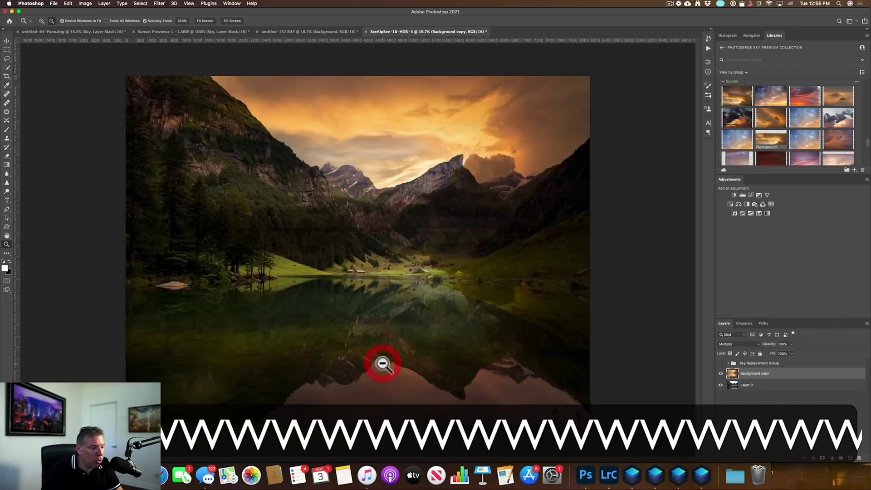
alt+click(383, 361)
click(378, 268)
key(super+t)
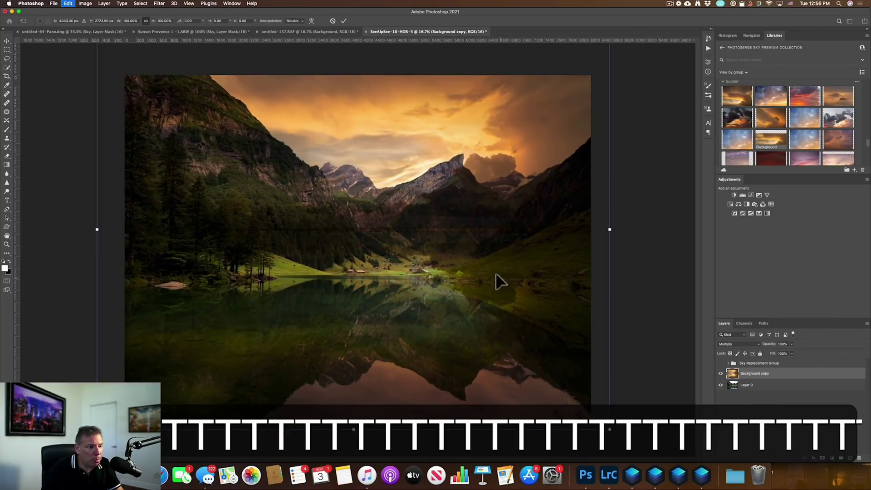
Shift the sunset layer, stretch it slightly taller, then hide it and select Layer 0
drag(457, 247, 443, 227)
drag(335, 403, 336, 424)
key(Return)
key(z)
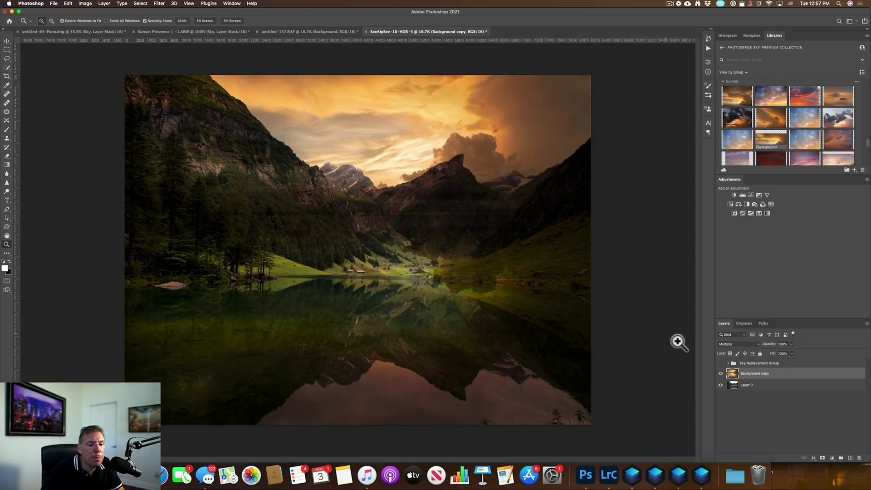
click(721, 373)
click(732, 384)
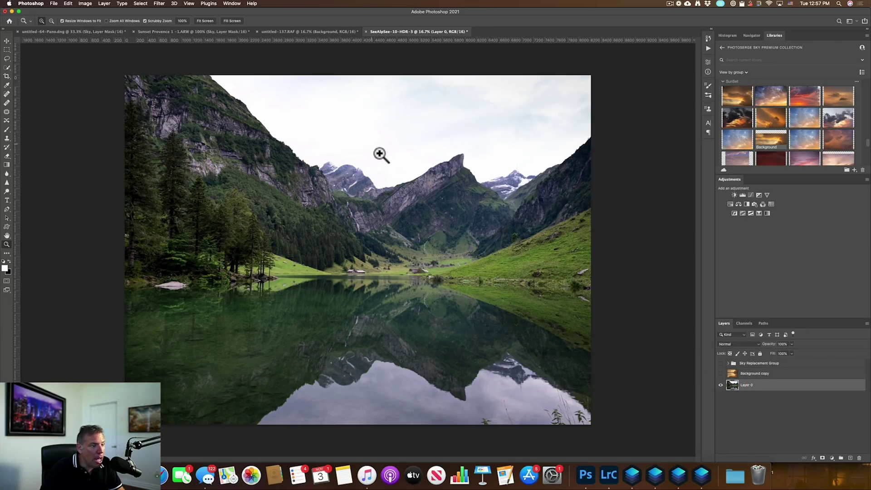
Quick-select the sky and its lake reflection, invert the selection, and show the Background copy layer again
click(7, 68)
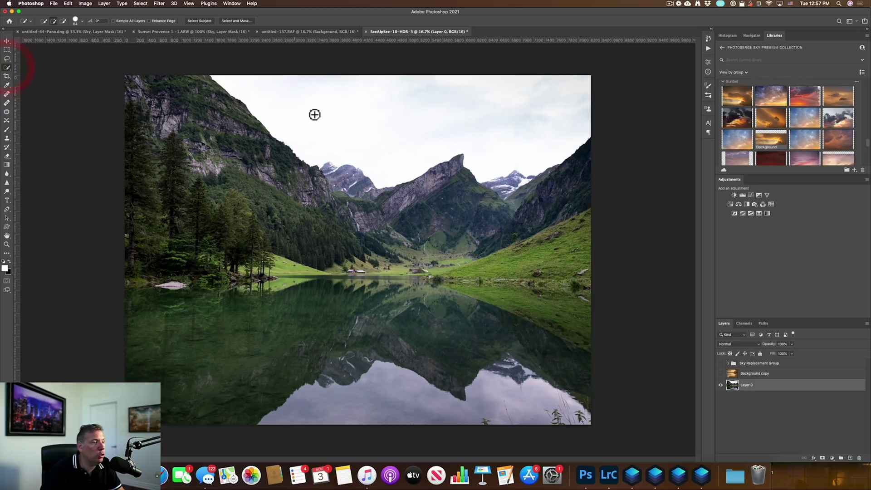
drag(333, 113, 490, 127)
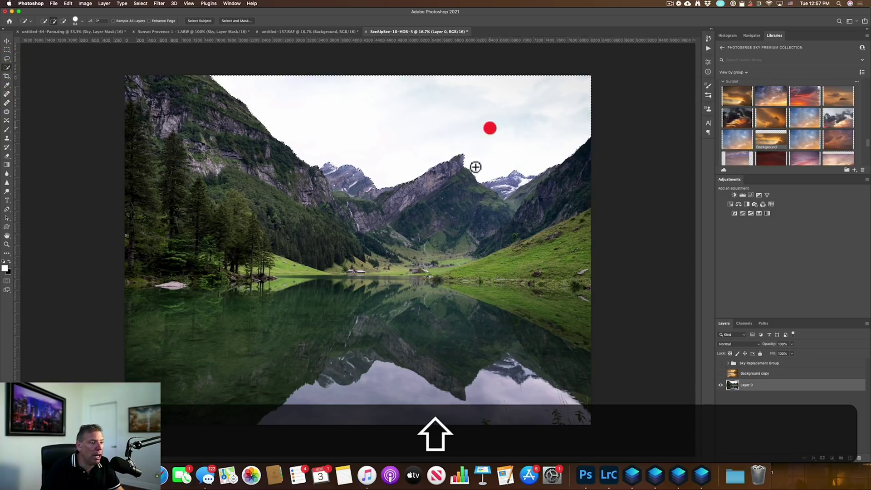
shift+click(525, 399)
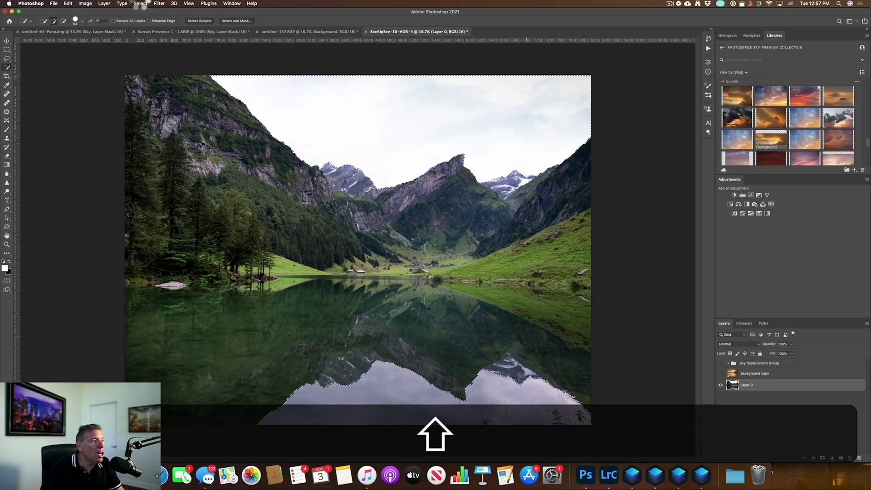
click(141, 4)
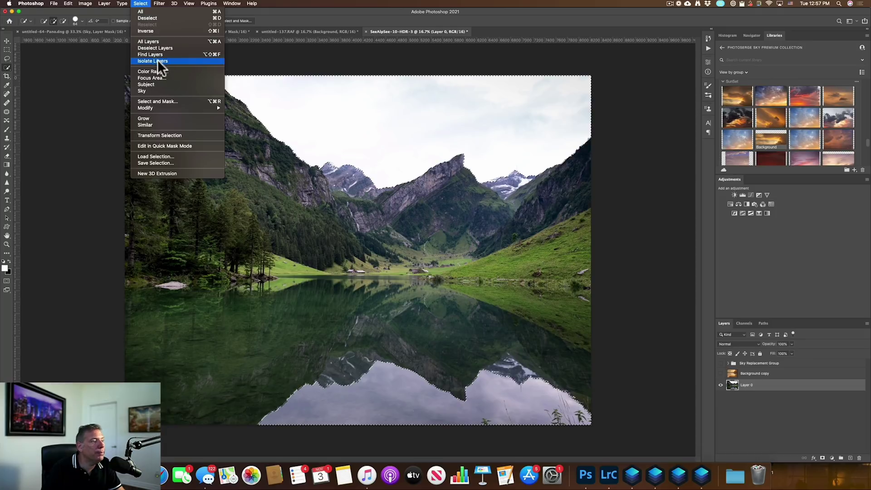
click(161, 31)
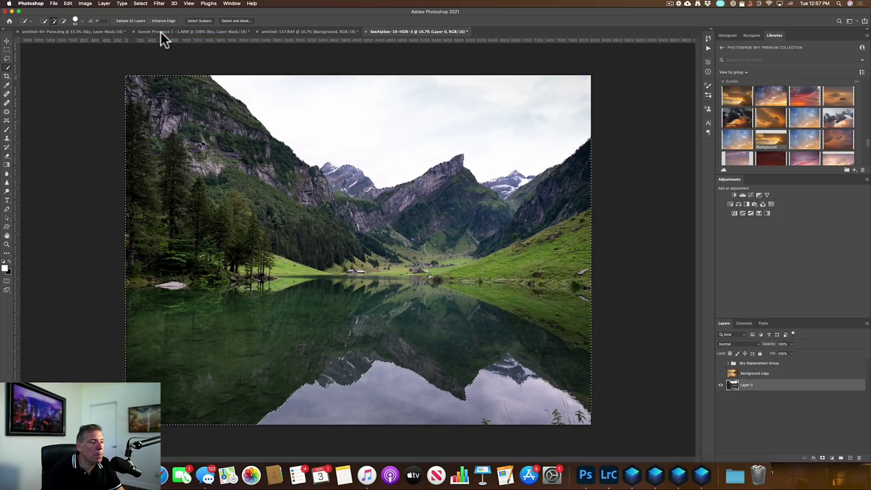
click(795, 373)
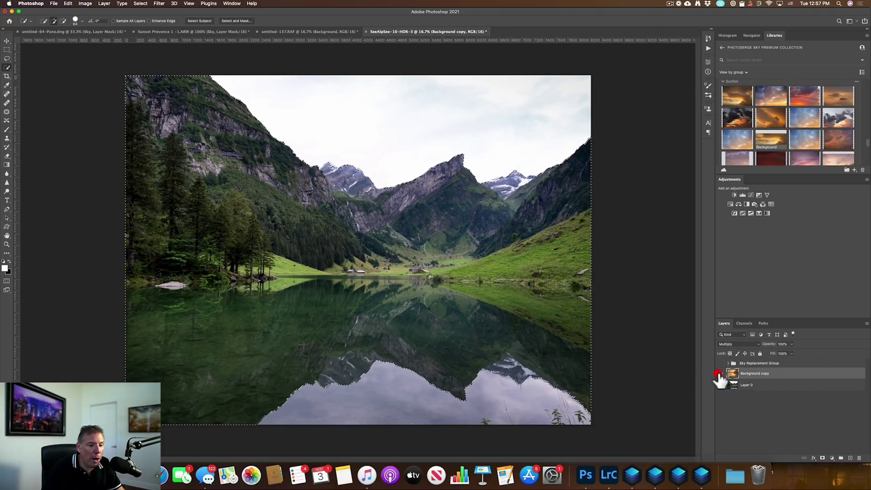
click(720, 373)
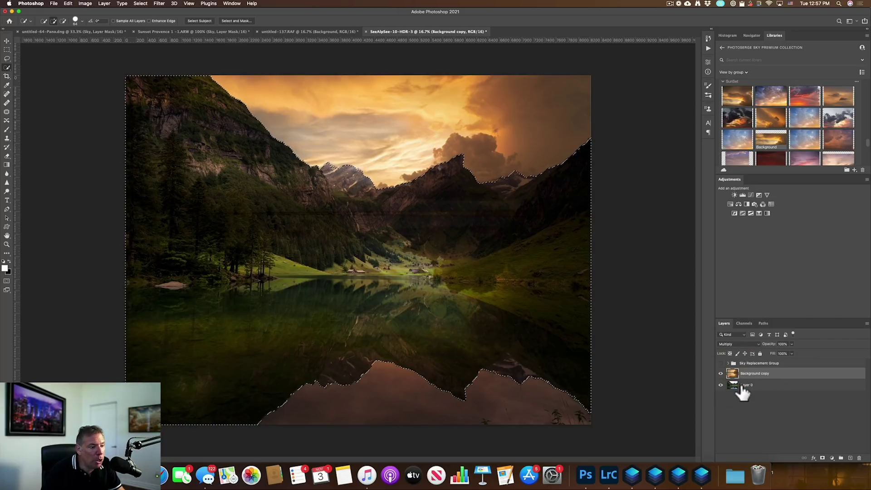
Apply a Gaussian Blur of radius 129.5 pixels, toggling the preview to compare
click(159, 3)
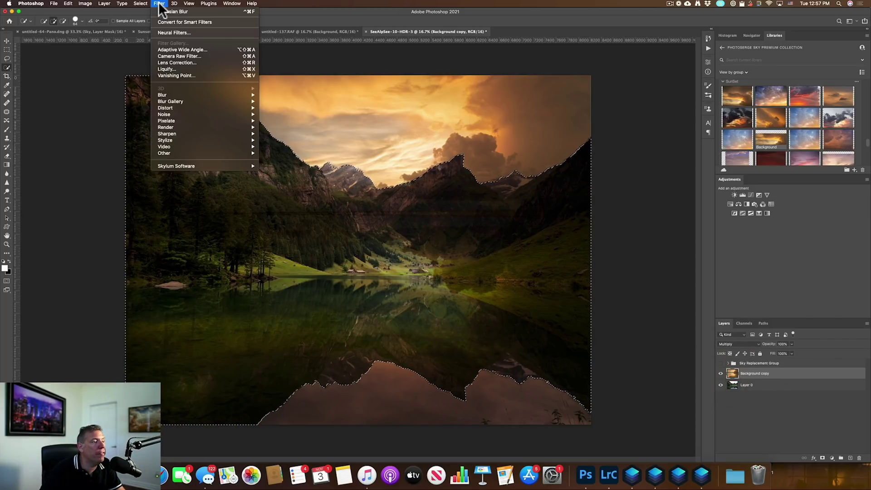
mouse_move(176, 95)
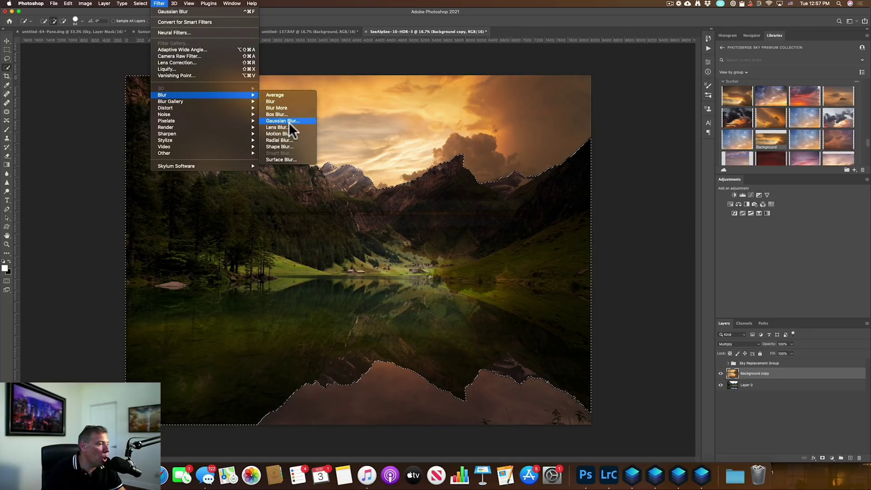
click(288, 122)
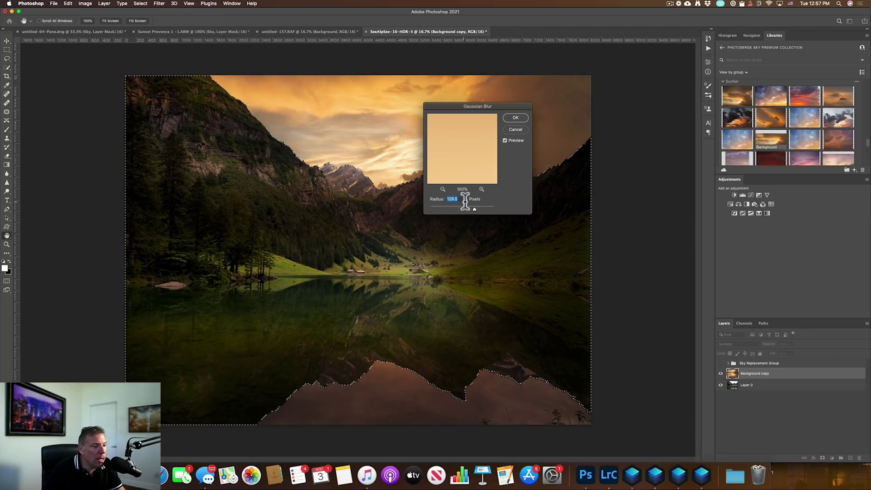
click(505, 140)
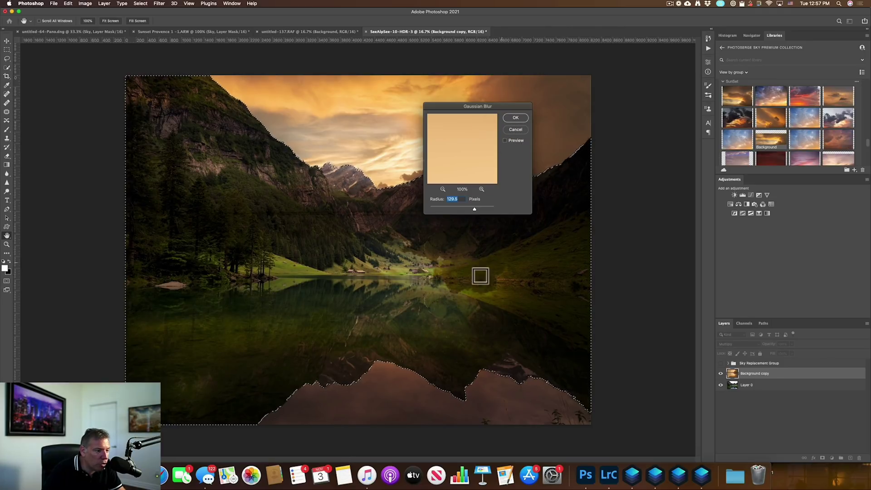
click(505, 140)
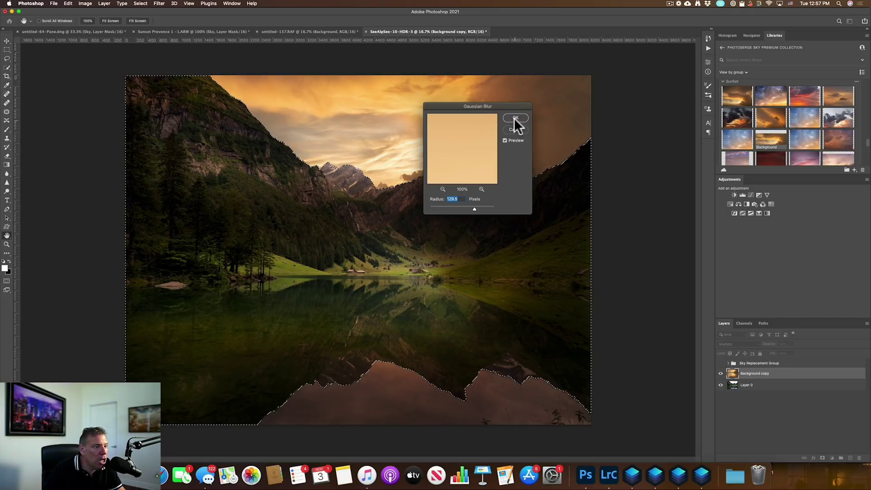
click(515, 118)
Deselect the landscape and lower the sunset layer opacity to 90%
key(w)
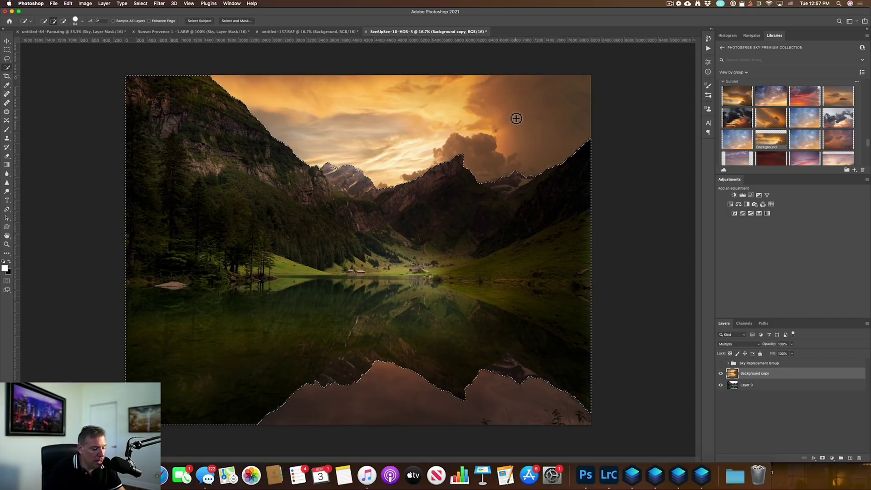
key(super+d)
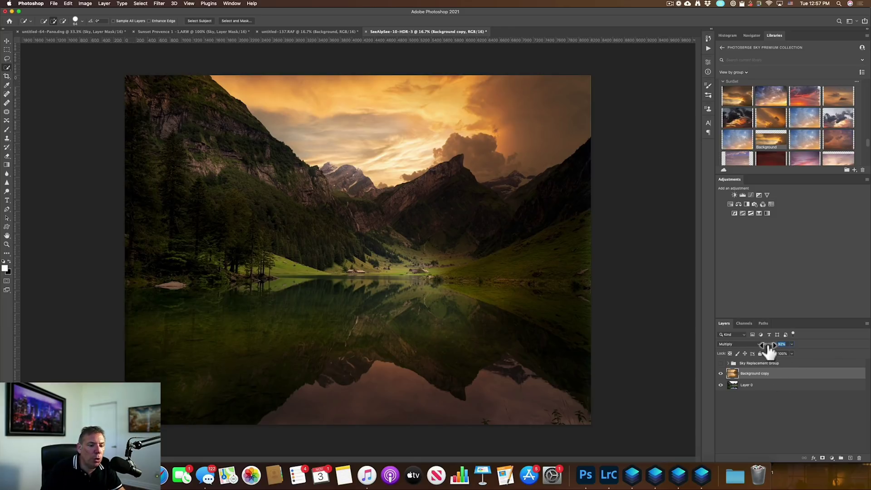
drag(769, 346, 766, 347)
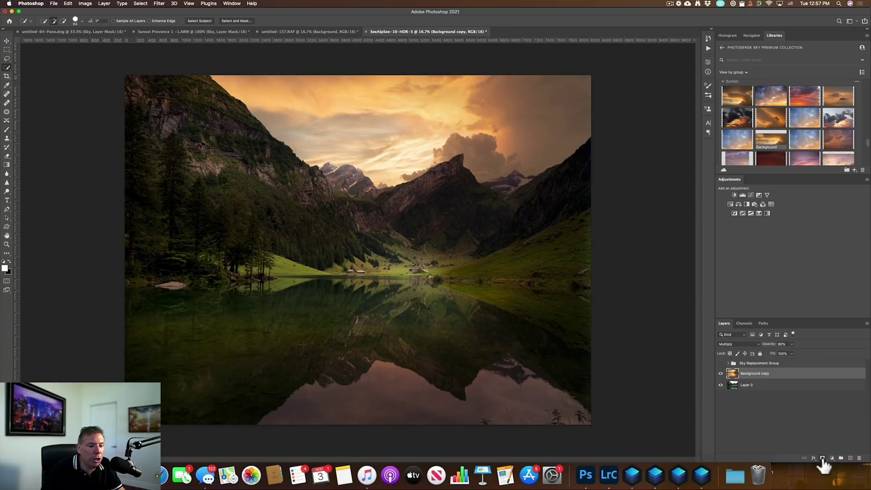
Add a layer mask and brush it over the forest and lake reflection
click(822, 458)
key(b)
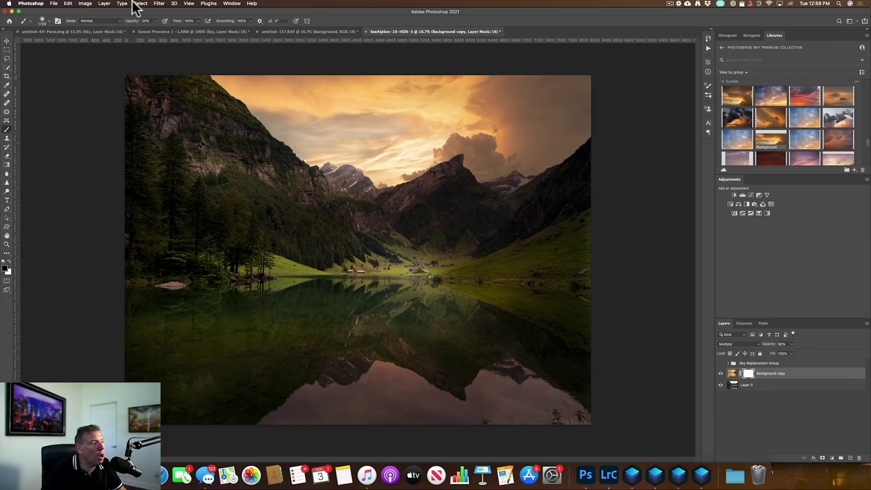
mouse_move(200, 218)
mouse_down()
mouse_move(207, 316)
mouse_move(167, 211)
mouse_move(247, 337)
mouse_move(247, 233)
mouse_move(376, 271)
mouse_move(389, 285)
mouse_move(459, 232)
mouse_move(463, 283)
mouse_move(498, 258)
mouse_move(596, 317)
mouse_move(511, 297)
mouse_move(272, 337)
mouse_move(187, 364)
mouse_move(195, 300)
mouse_move(235, 265)
mouse_move(174, 227)
mouse_up()
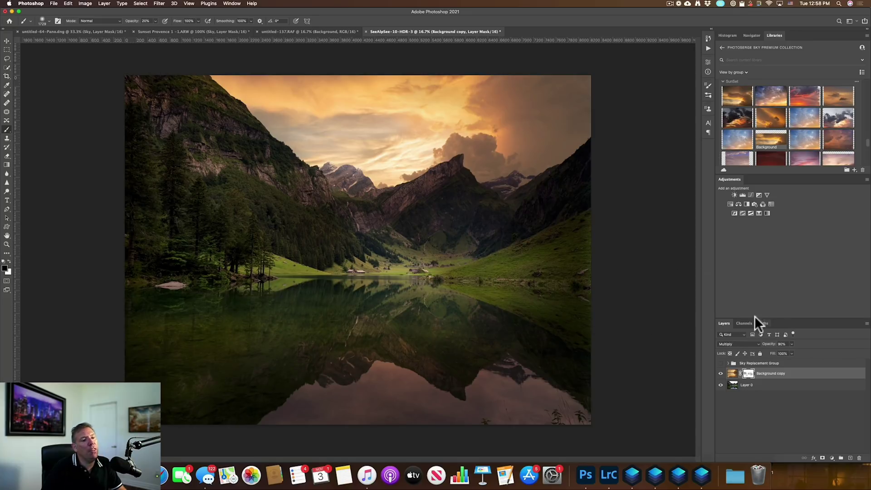
click(721, 373)
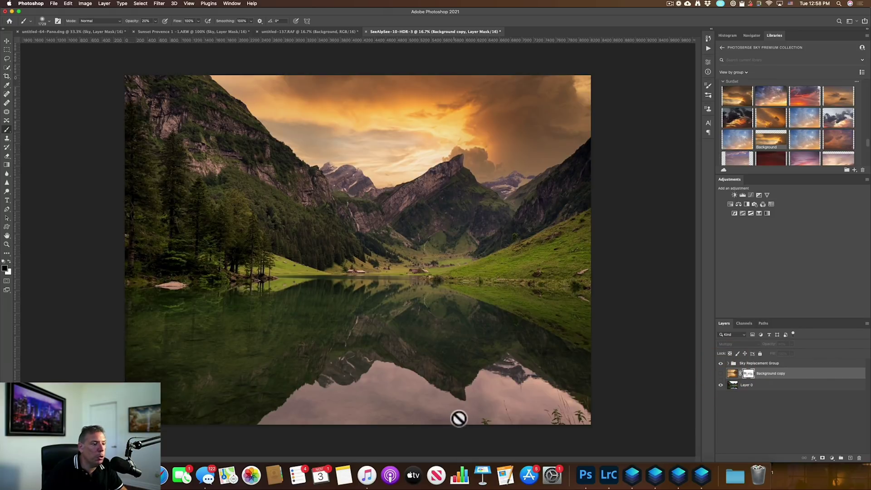
click(720, 363)
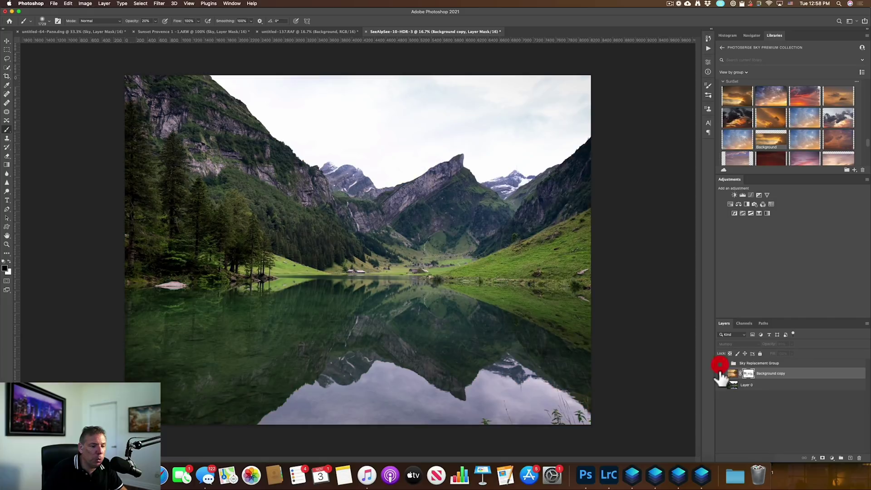
click(721, 373)
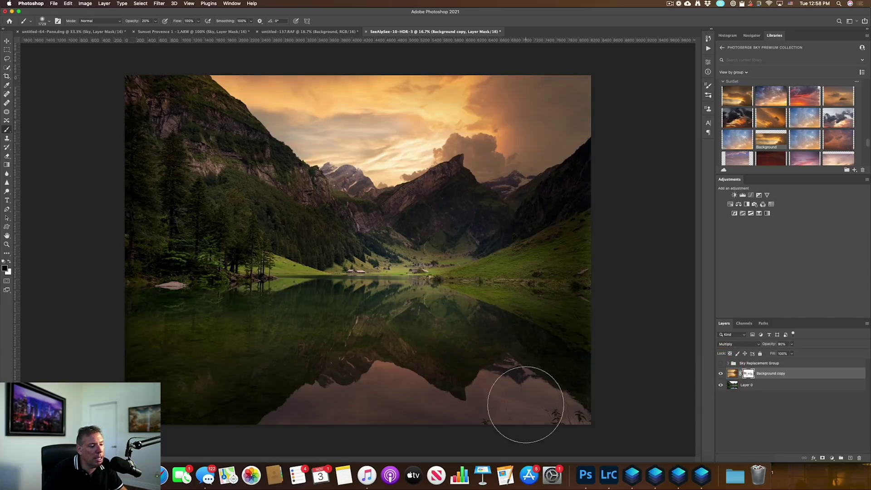